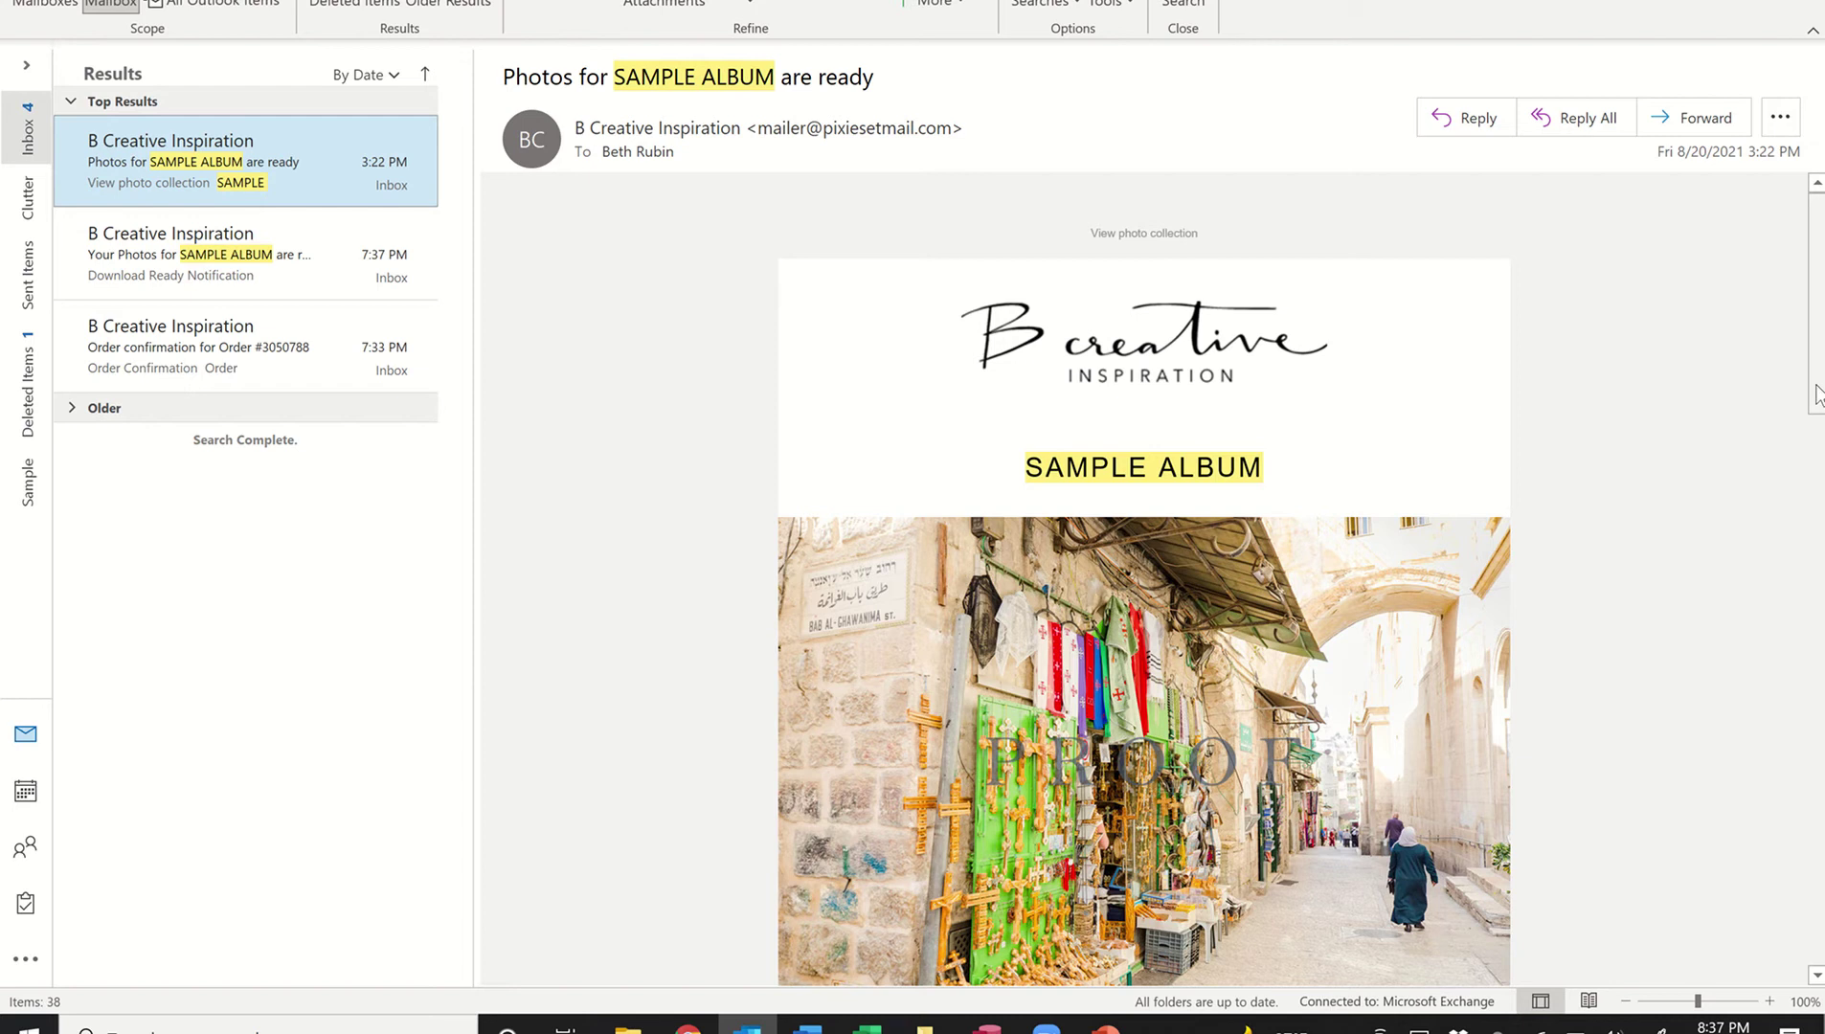
Read through the email, briefly highlighting the '5 Photos' heading and the step 4 coupon code.
{"action": "left_click_drag", "start_coordinate": [1817, 394], "coordinate": [1792, 624]}
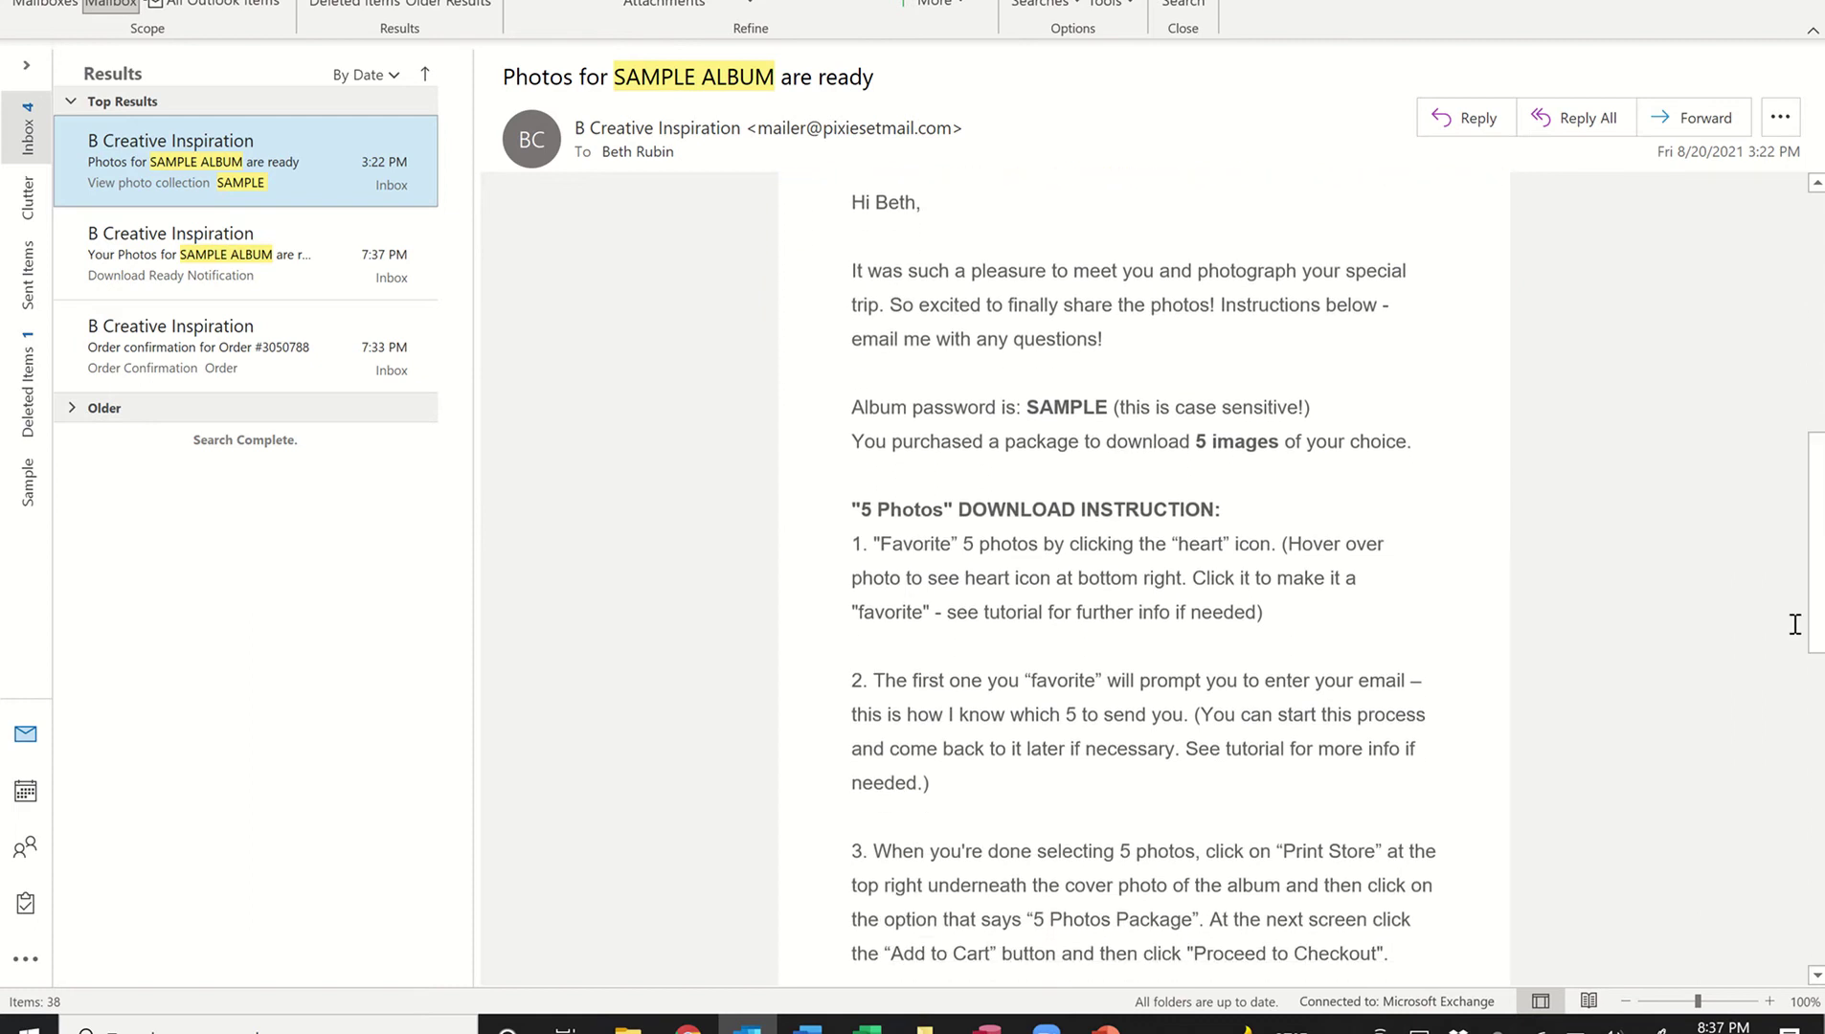
{"action": "left_click_drag", "start_coordinate": [1817, 641], "coordinate": [1816, 686]}
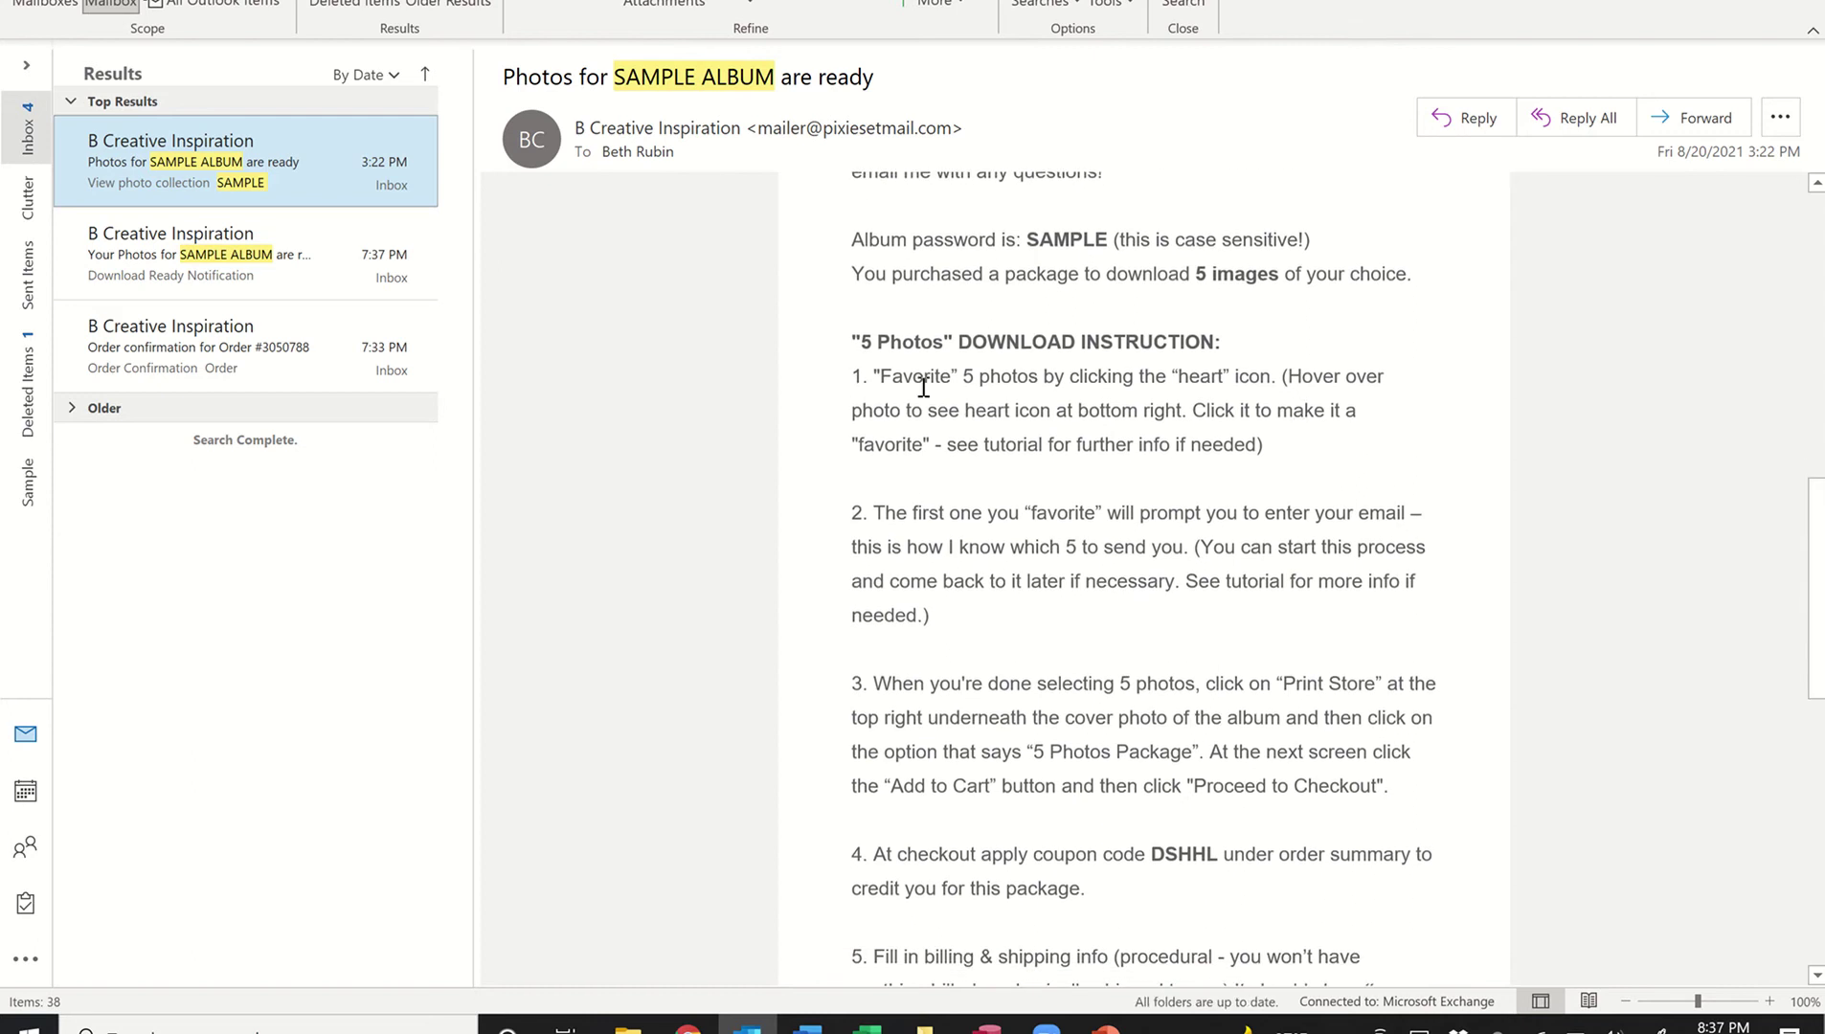
{"action": "left_click", "coordinate": [861, 347]}
{"action": "left_click_drag", "start_coordinate": [861, 347], "coordinate": [951, 345]}
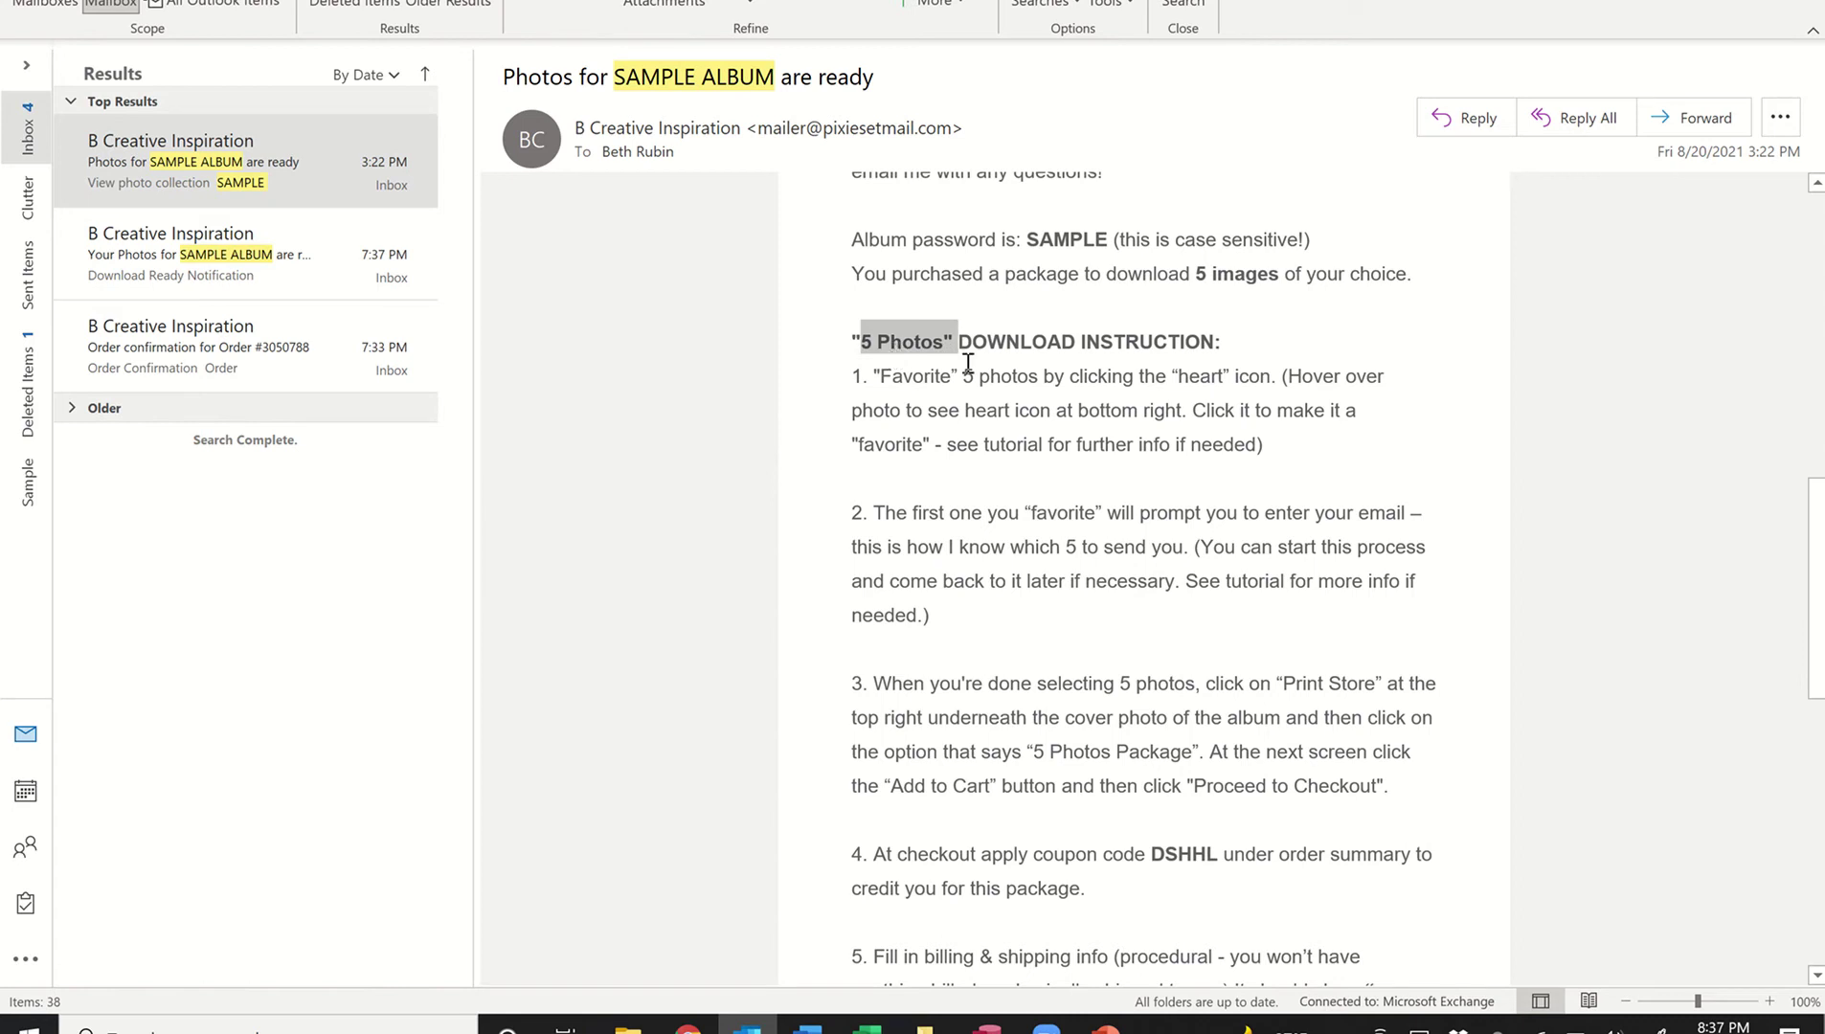
{"action": "left_click", "coordinate": [1002, 380]}
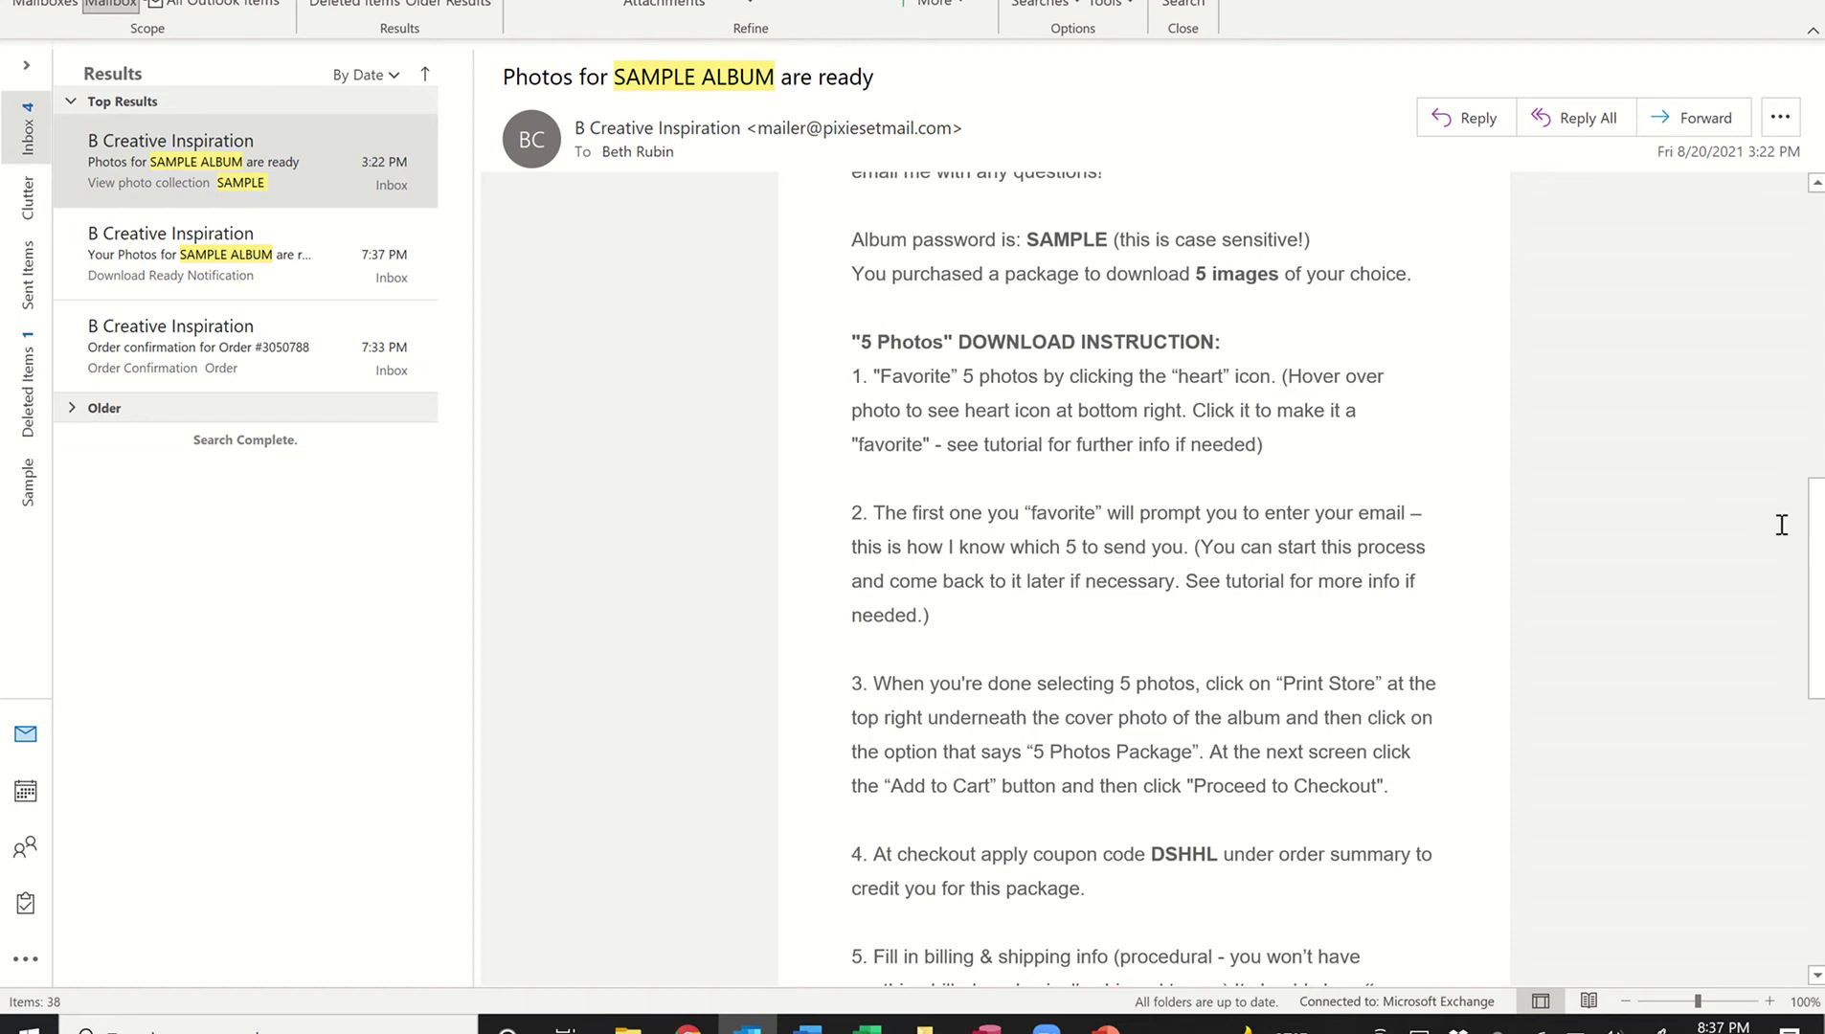
{"action": "left_click_drag", "start_coordinate": [1816, 546], "coordinate": [1802, 629]}
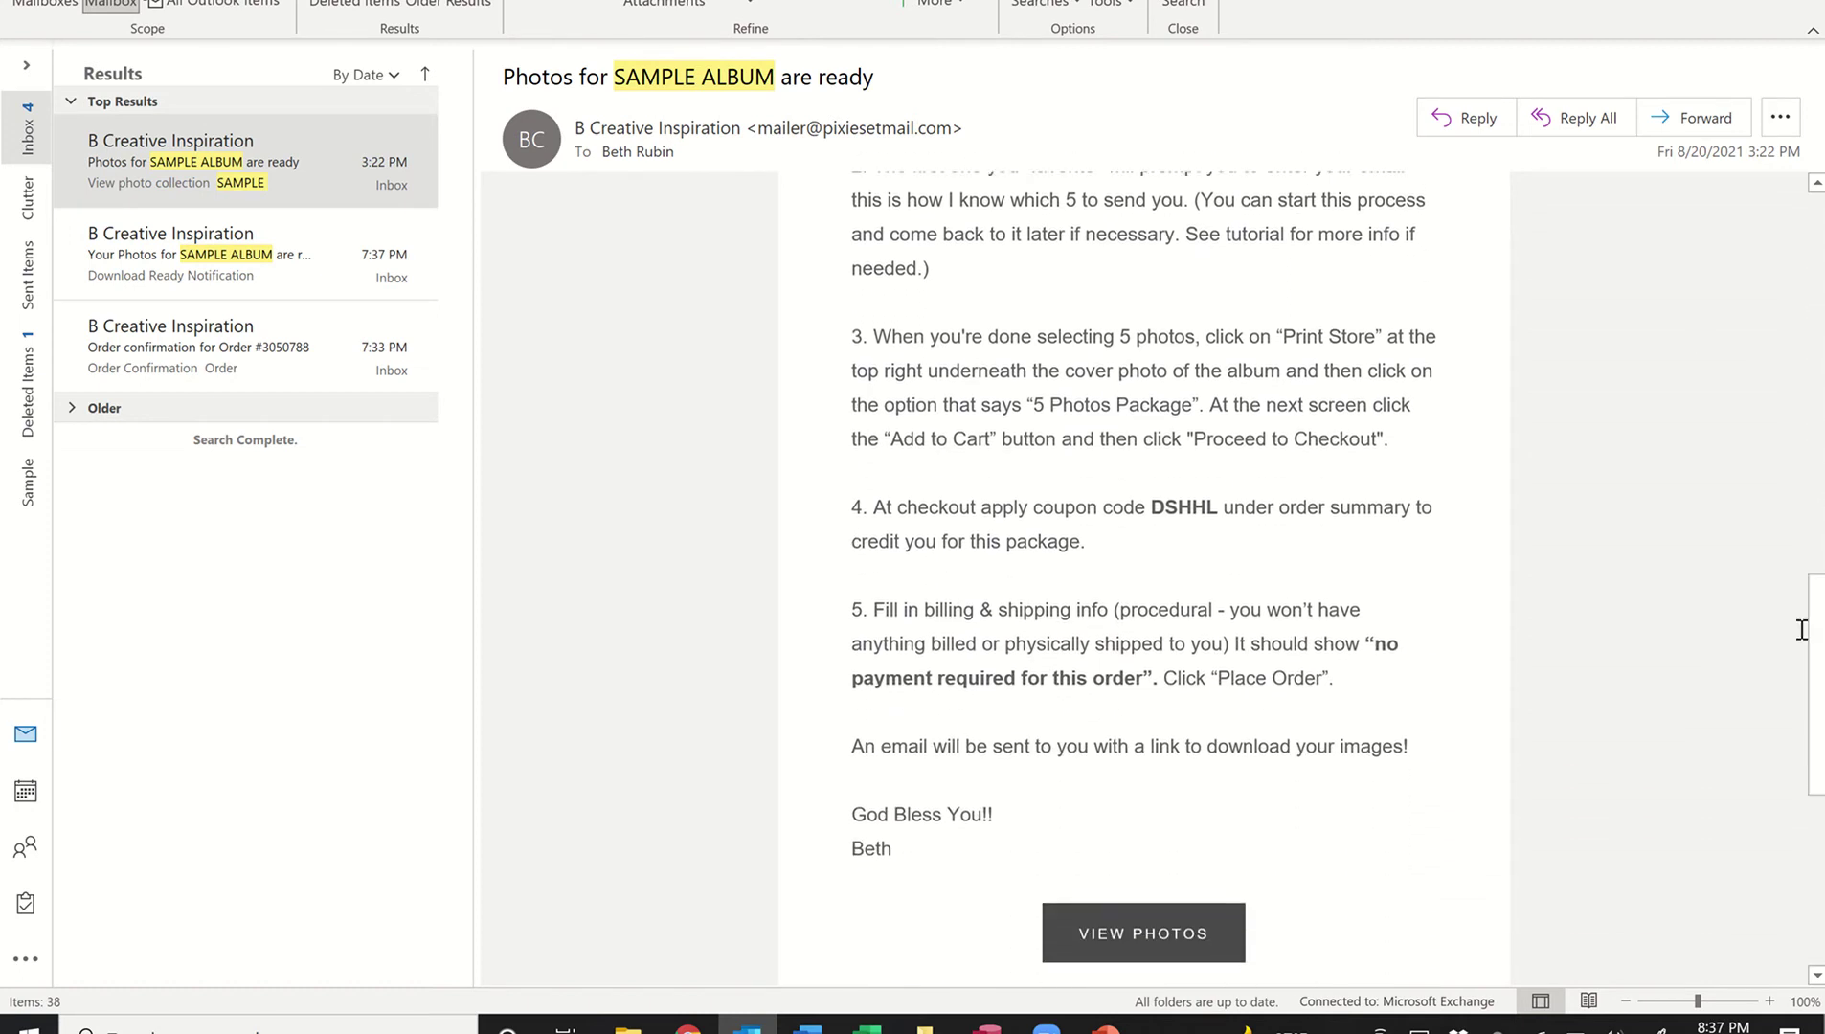
{"action": "double_click", "coordinate": [1180, 503]}
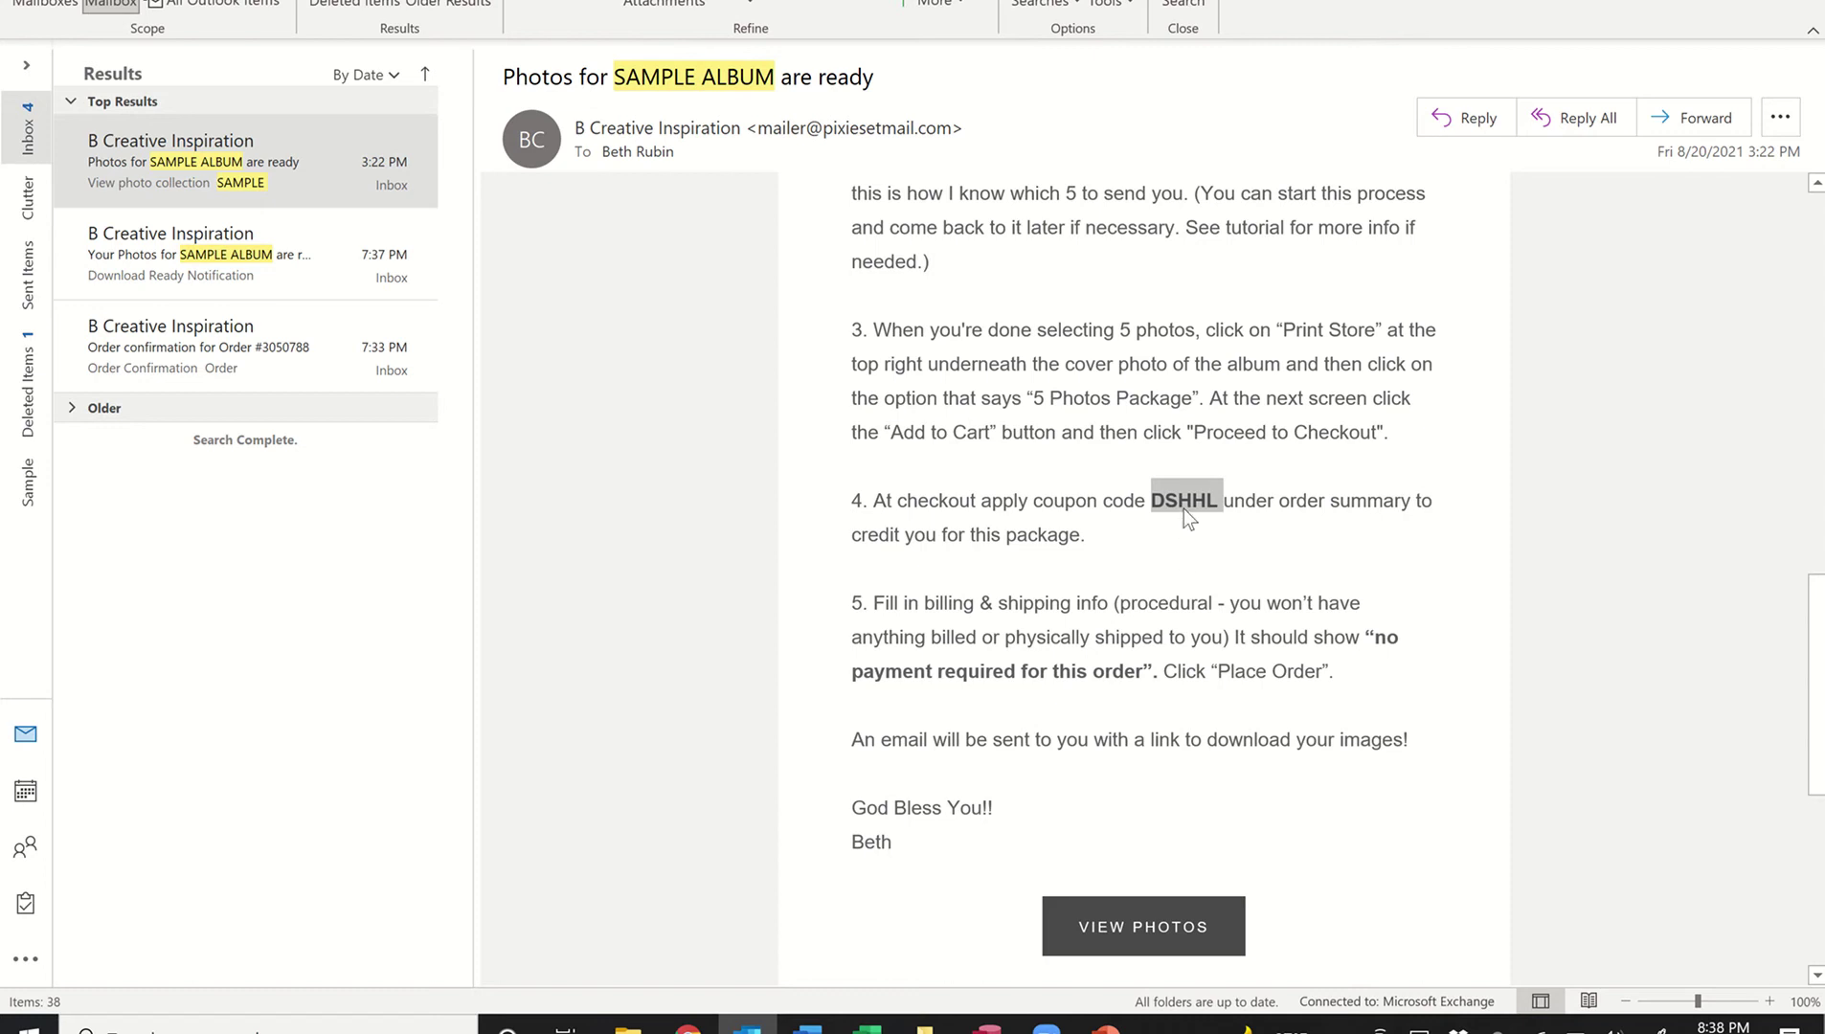
{"action": "left_click", "coordinate": [1183, 509]}
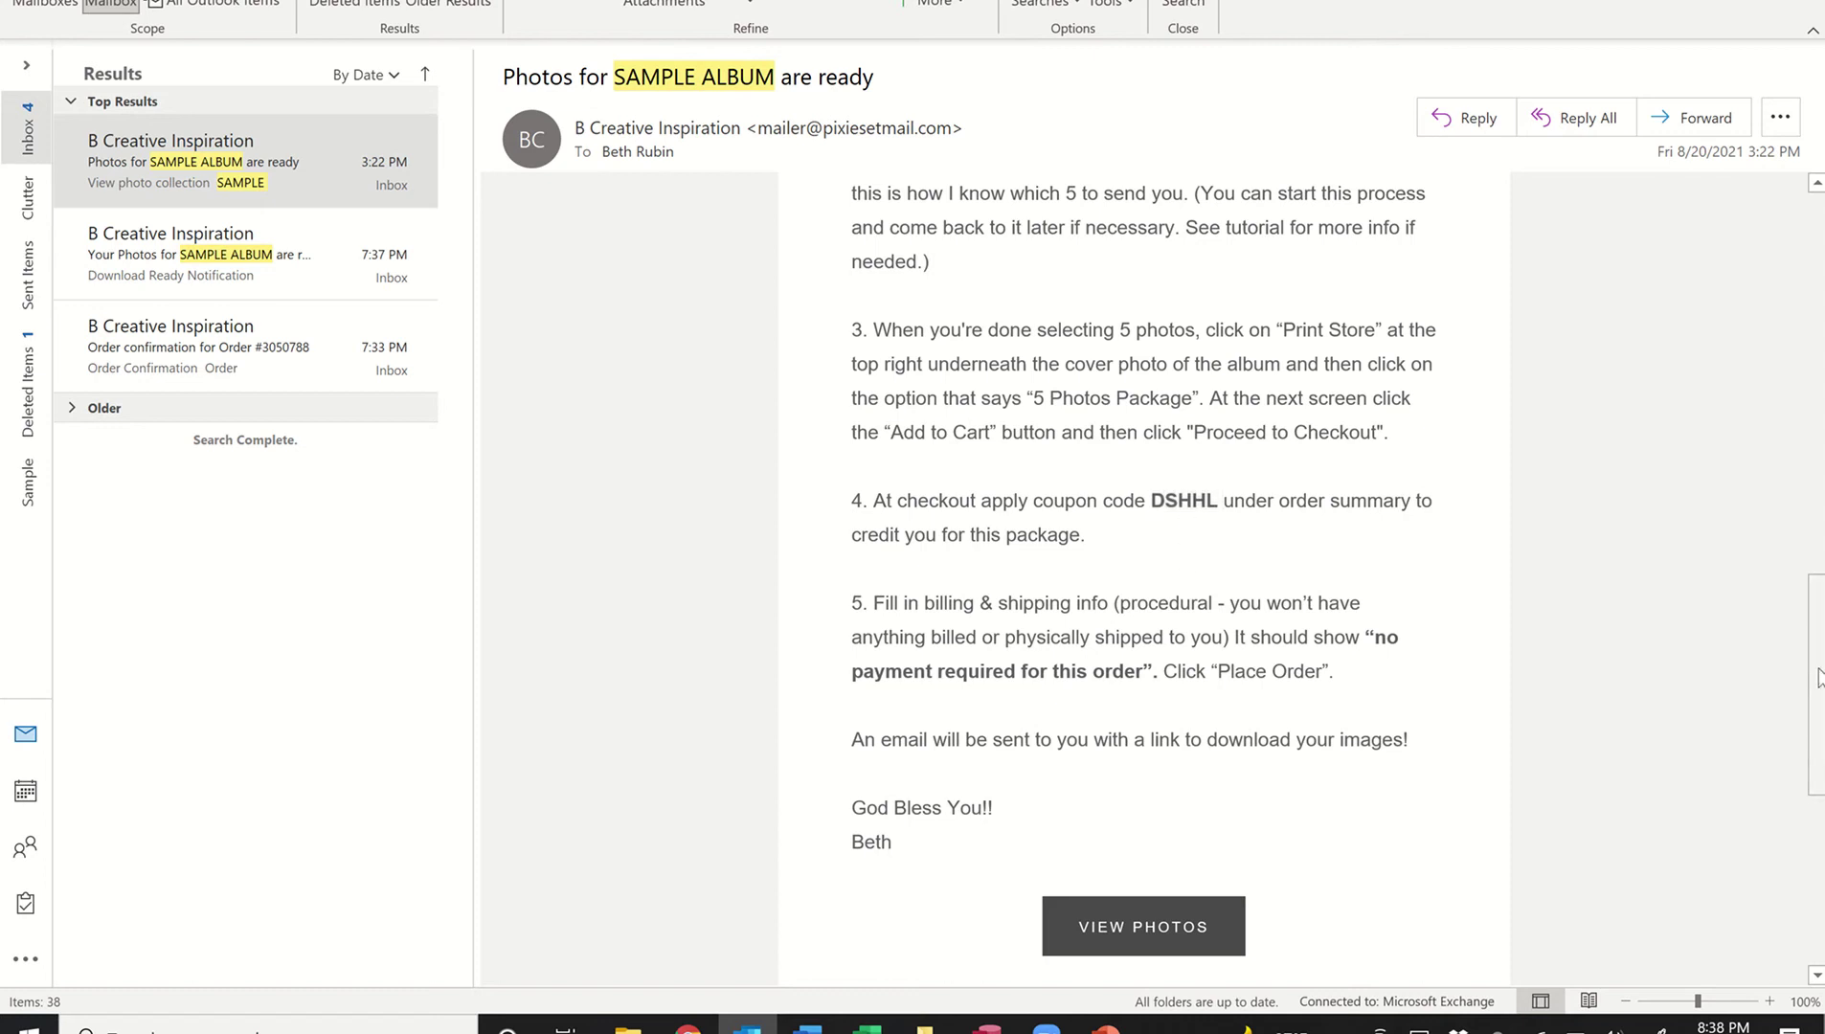
Select the gallery password in the email and open the SAMPLE ALBUM photo gallery.
{"action": "scroll", "coordinate": [1582, 526], "scroll_direction": "down", "scroll_amount": 5}
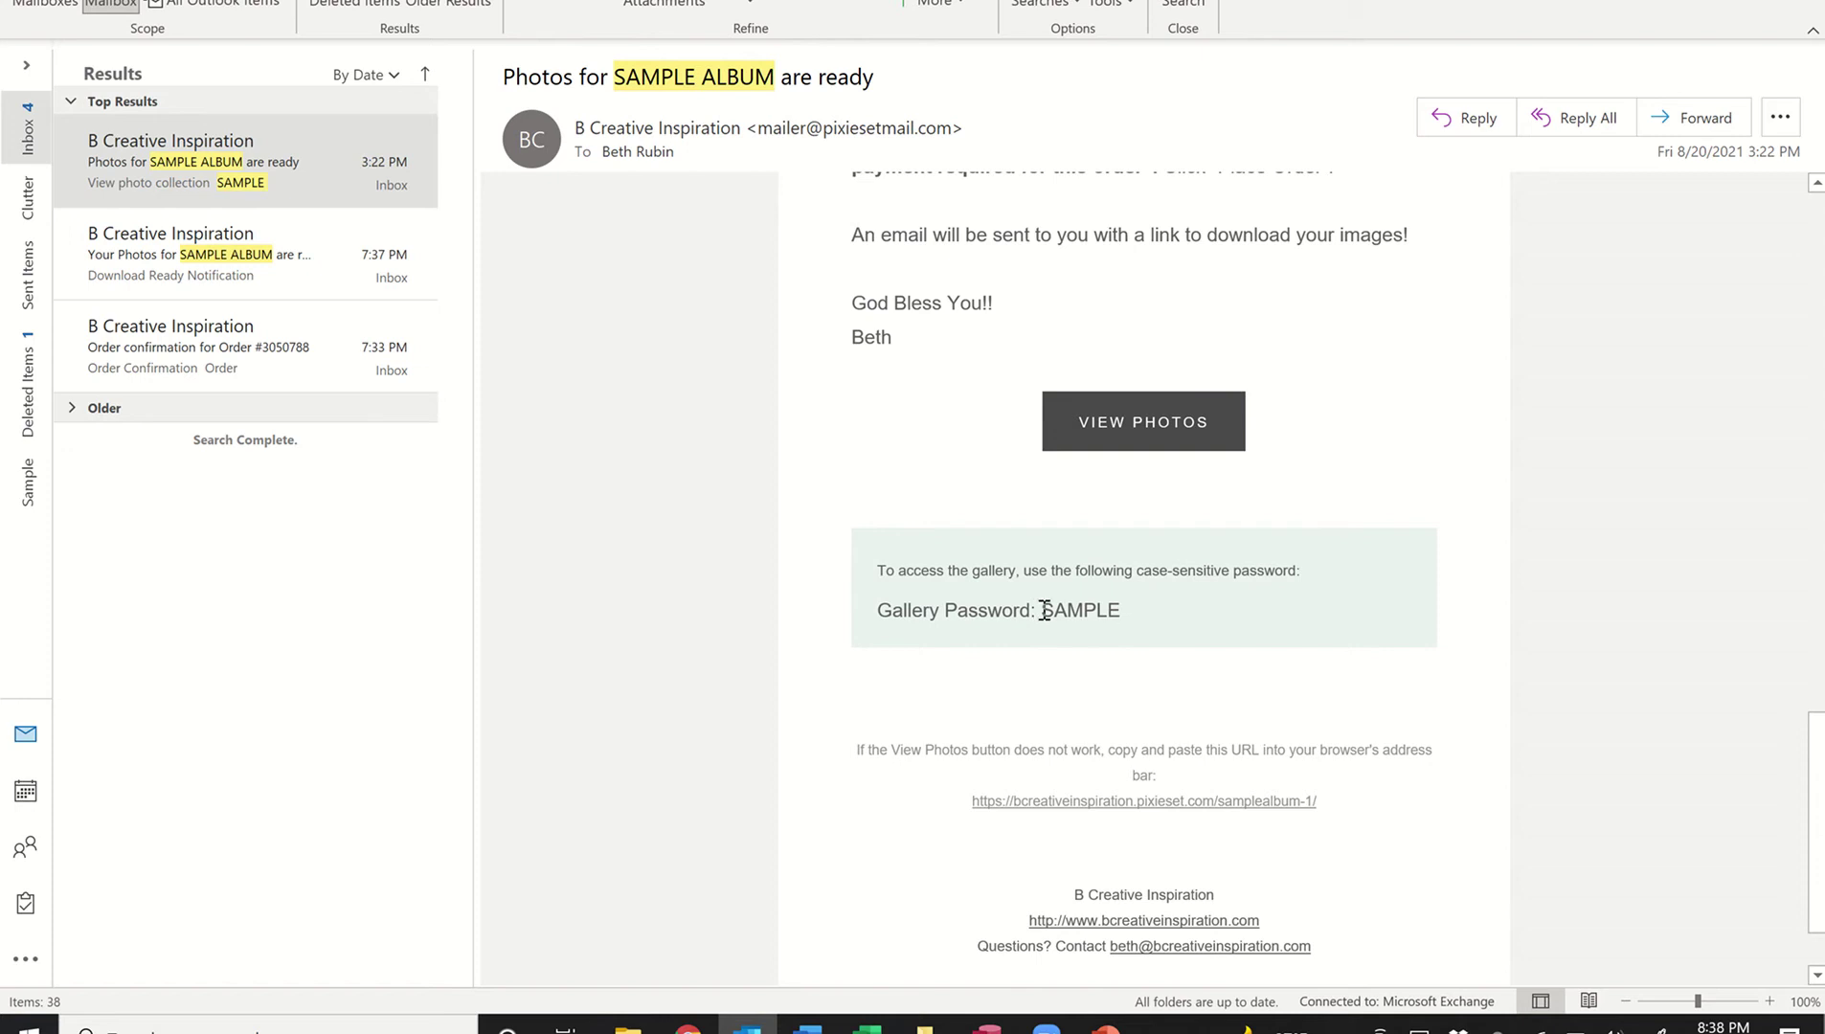
{"action": "left_click_drag", "start_coordinate": [1043, 611], "coordinate": [1124, 617]}
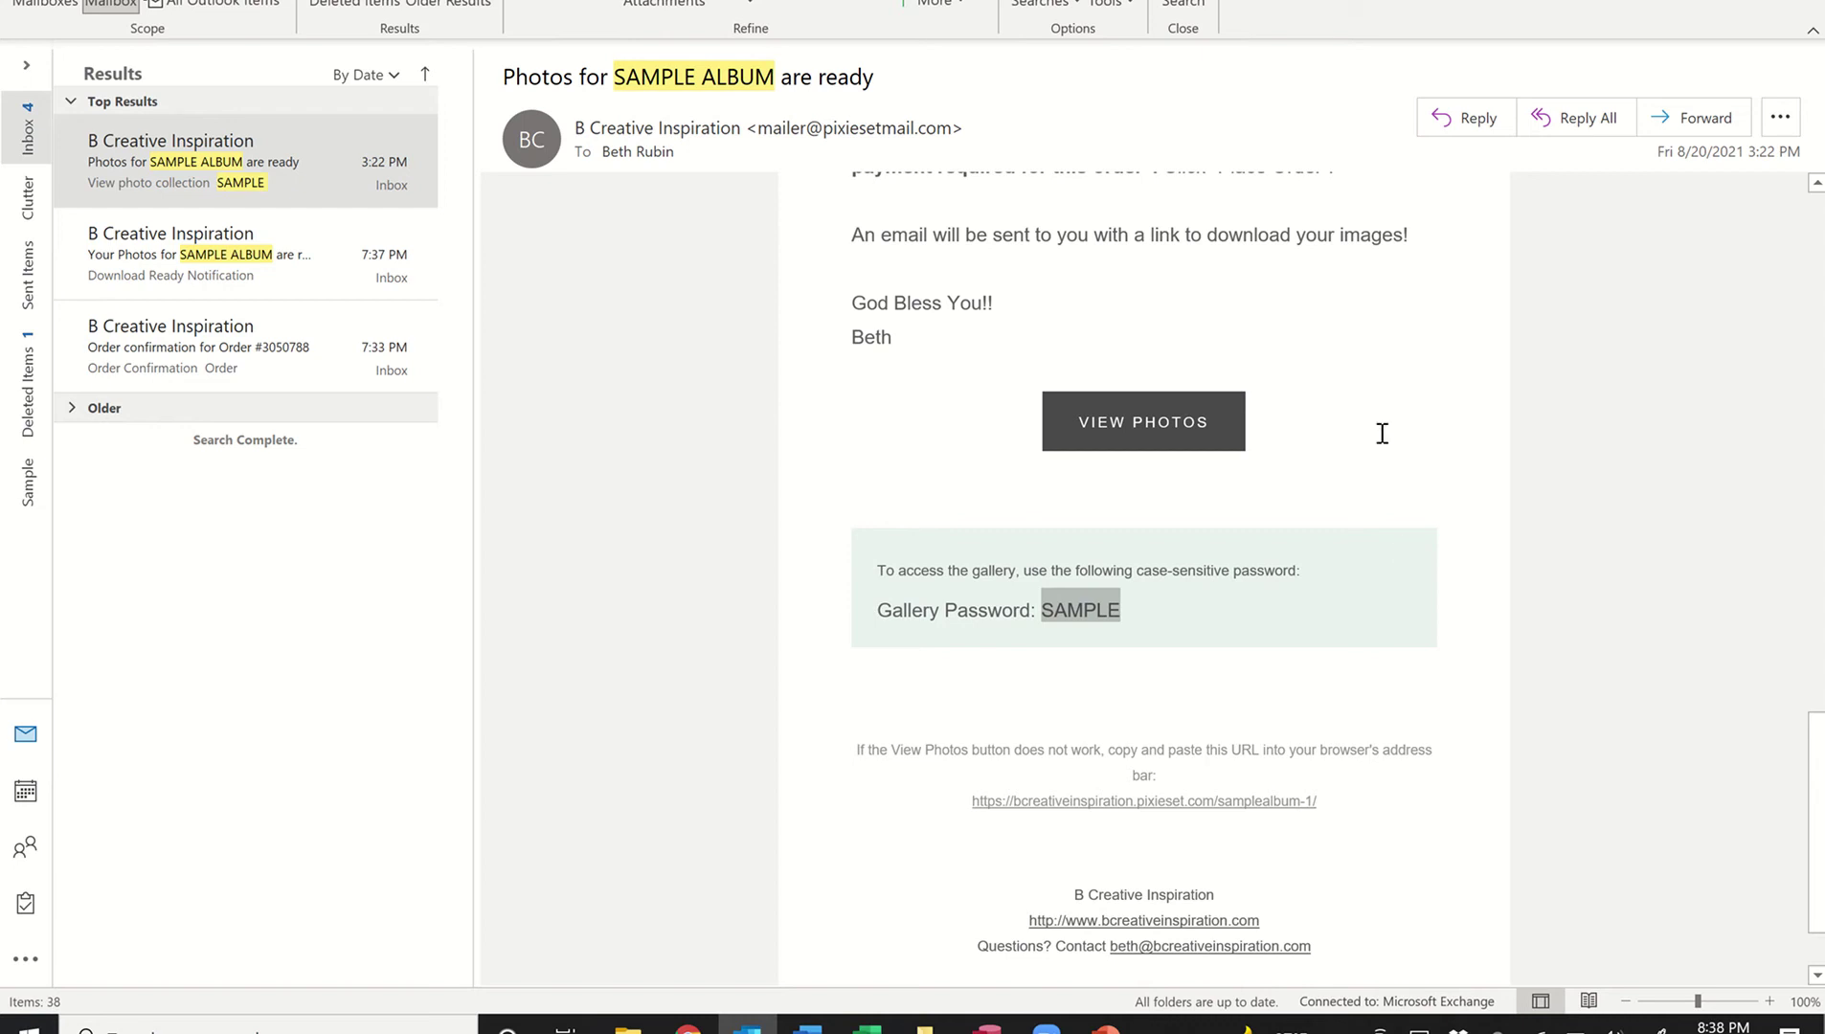
{"action": "left_click", "coordinate": [1158, 431]}
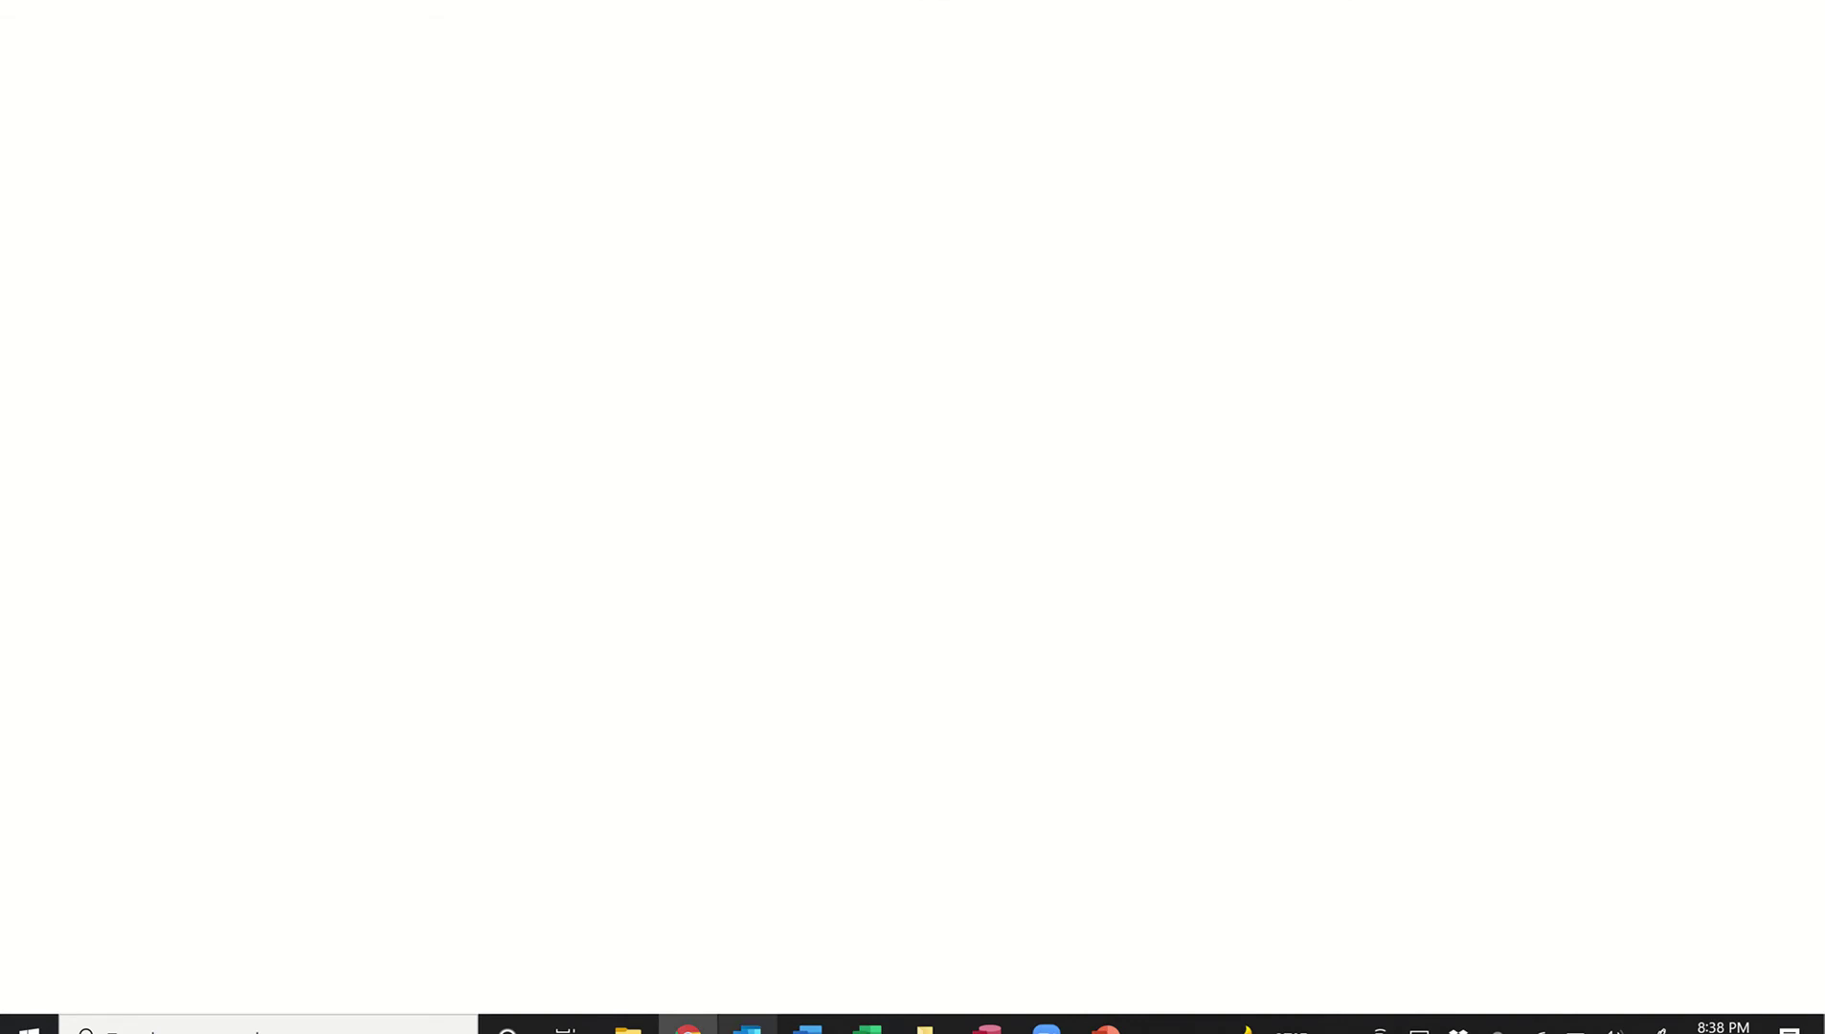
Copy the gallery password from the Outlook email and enter it in the Pixieset password field.
{"action": "mouse_move", "coordinate": [747, 1027]}
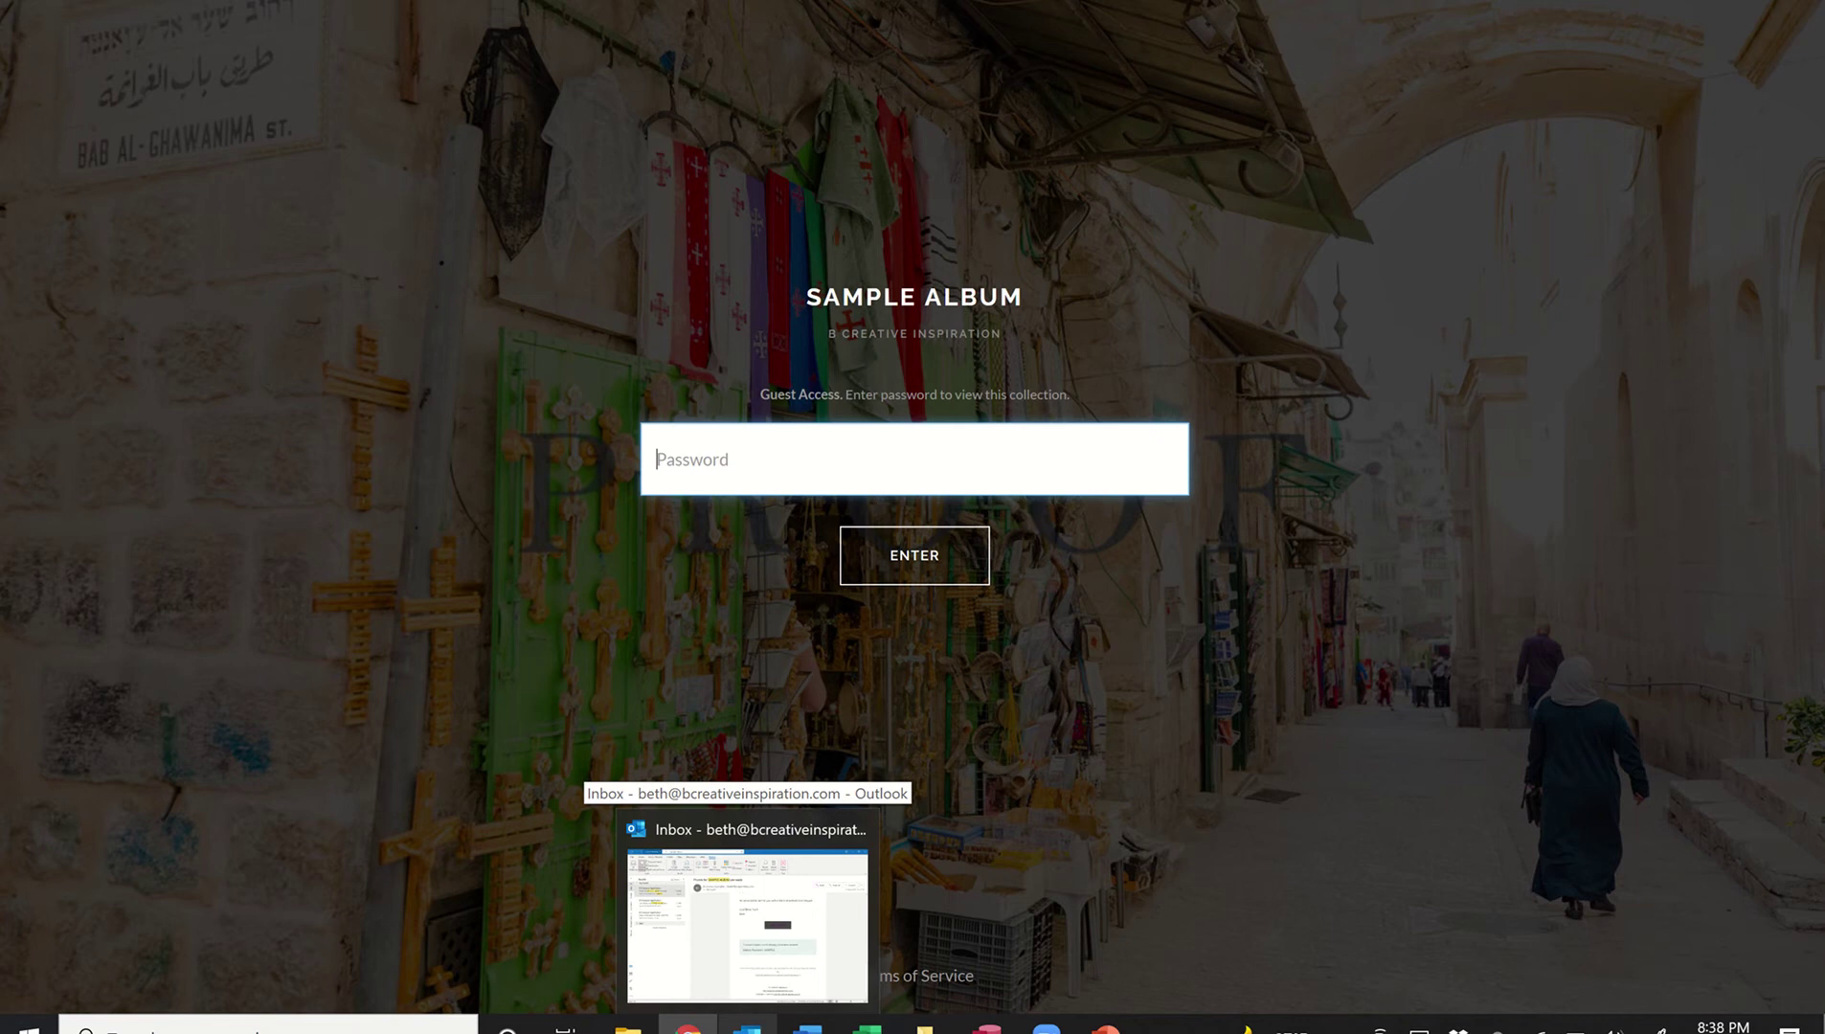
{"action": "left_click", "coordinate": [747, 919]}
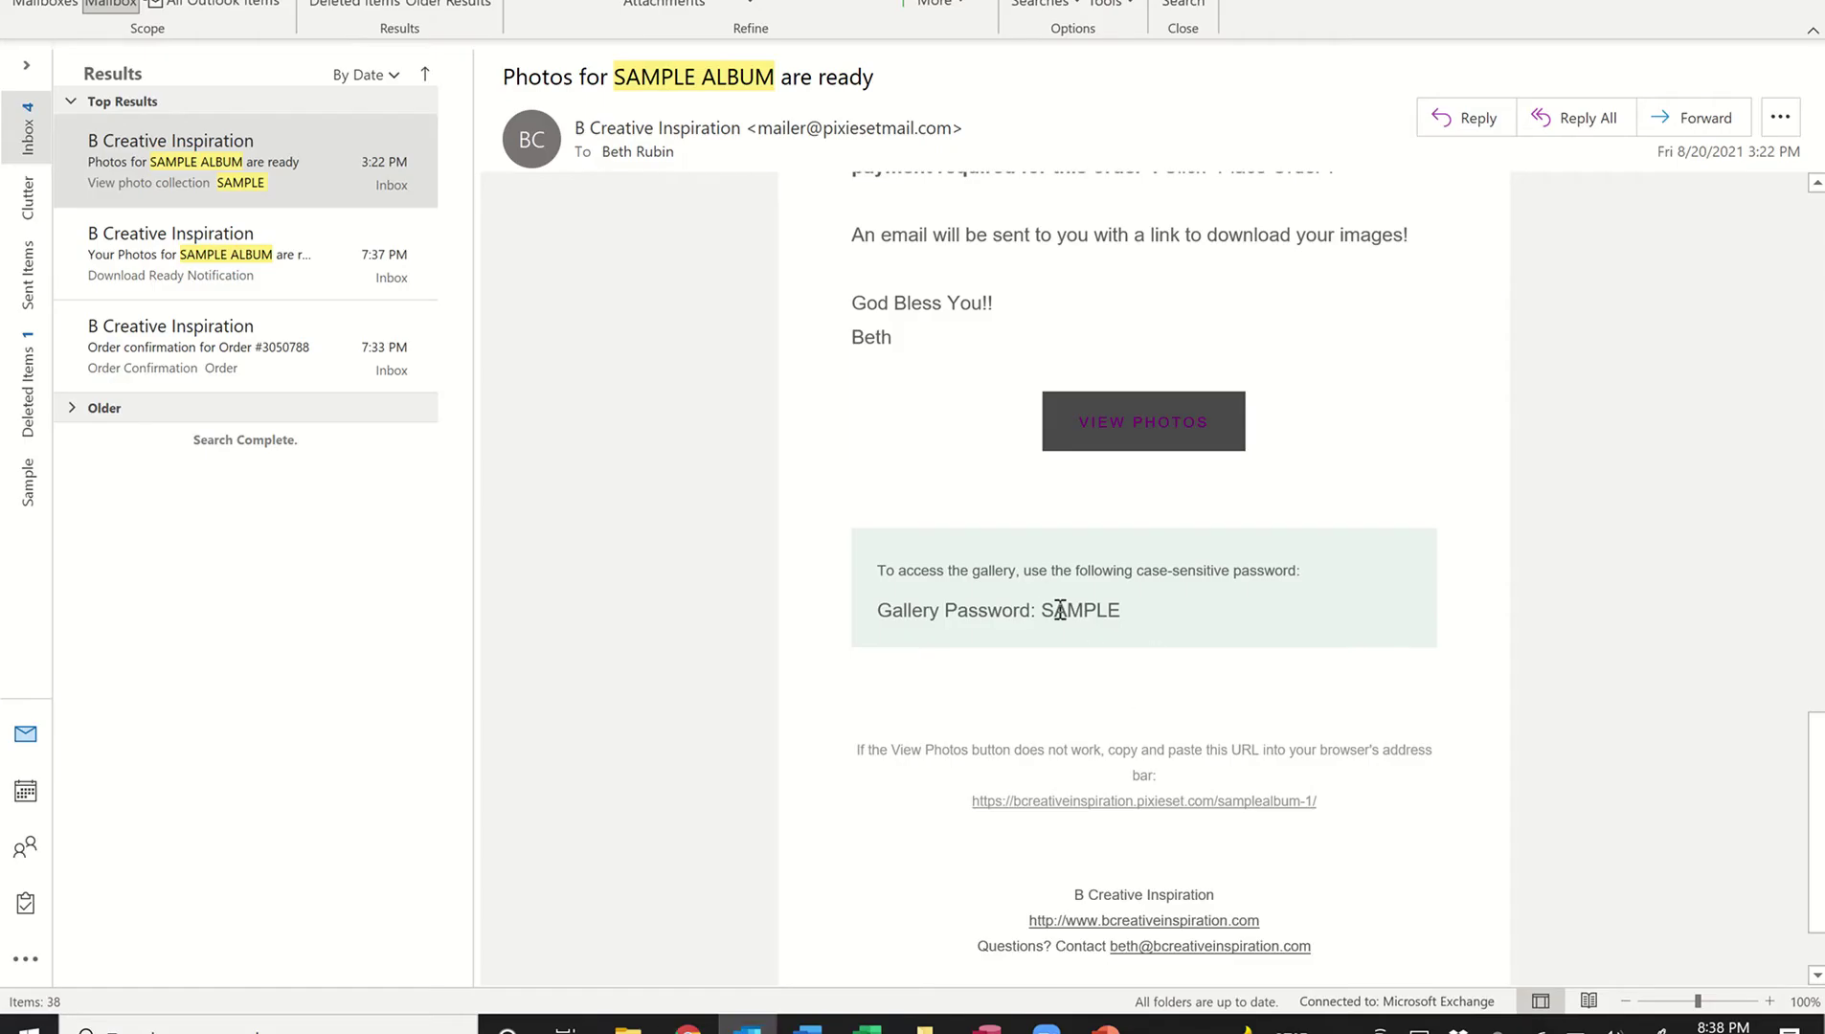
{"action": "left_click_drag", "start_coordinate": [1047, 610], "coordinate": [1220, 613]}
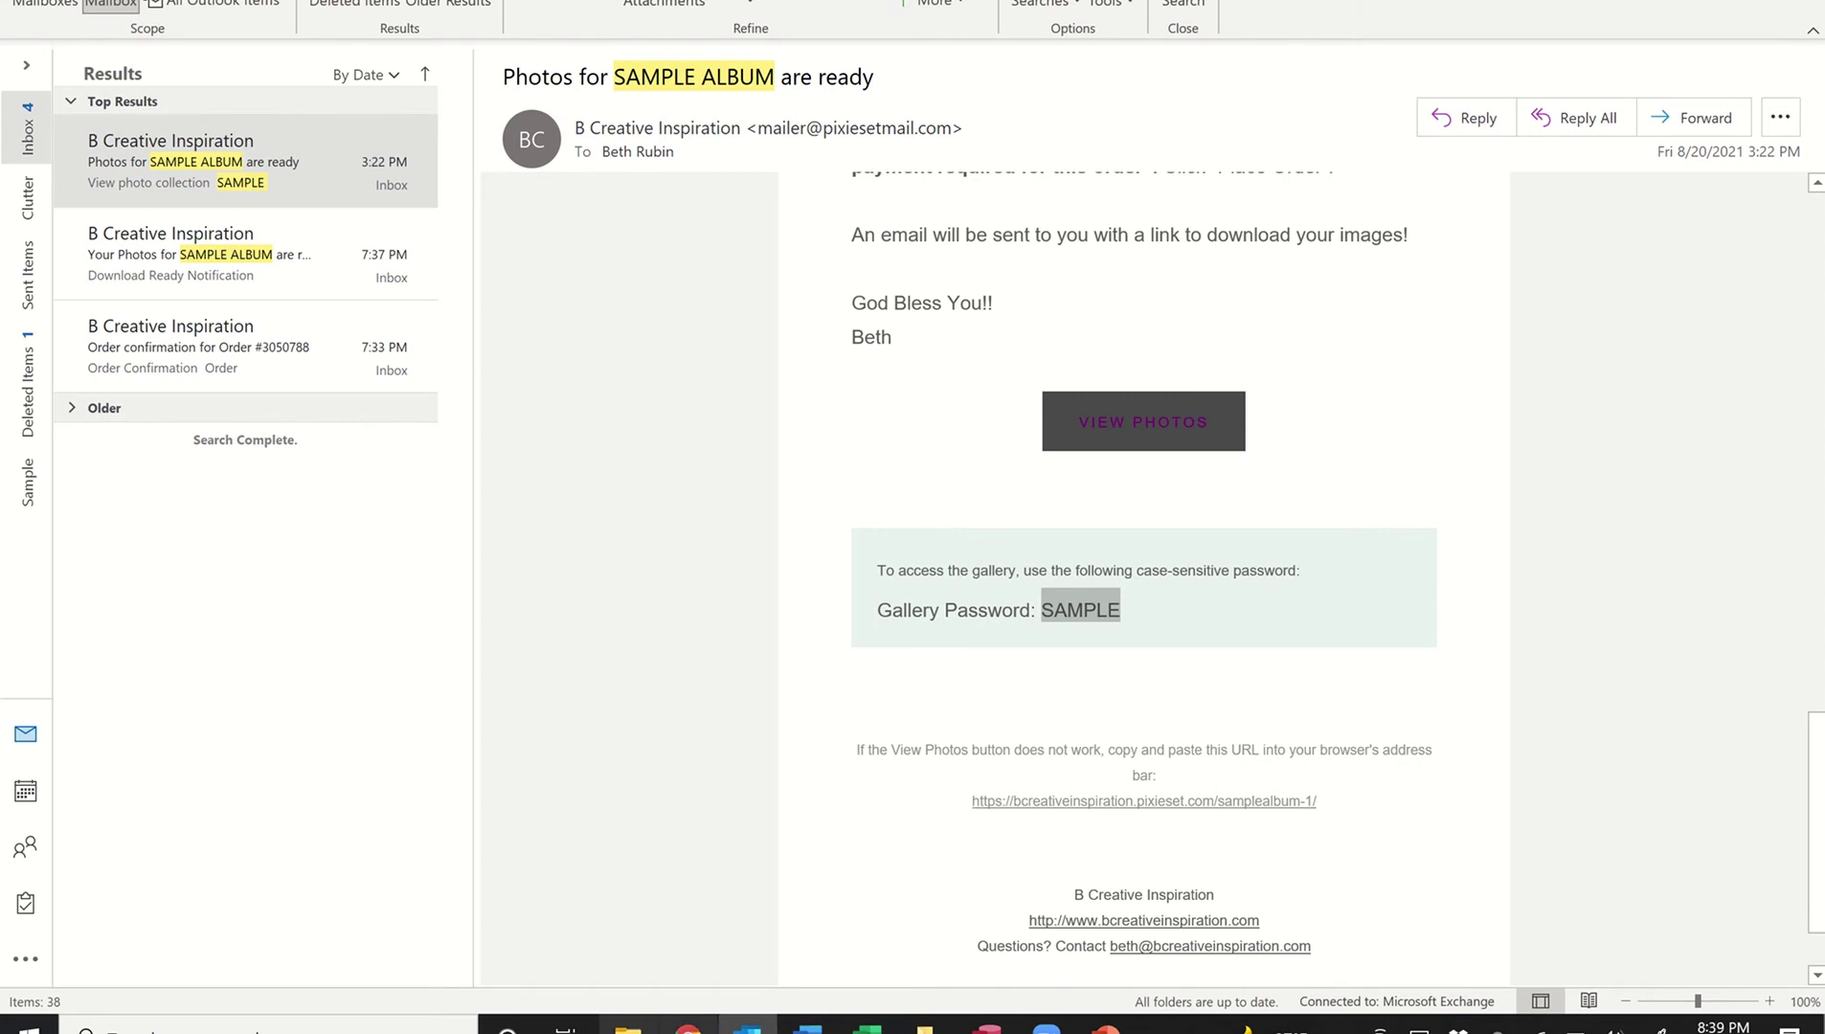
{"action": "left_click", "coordinate": [688, 1027]}
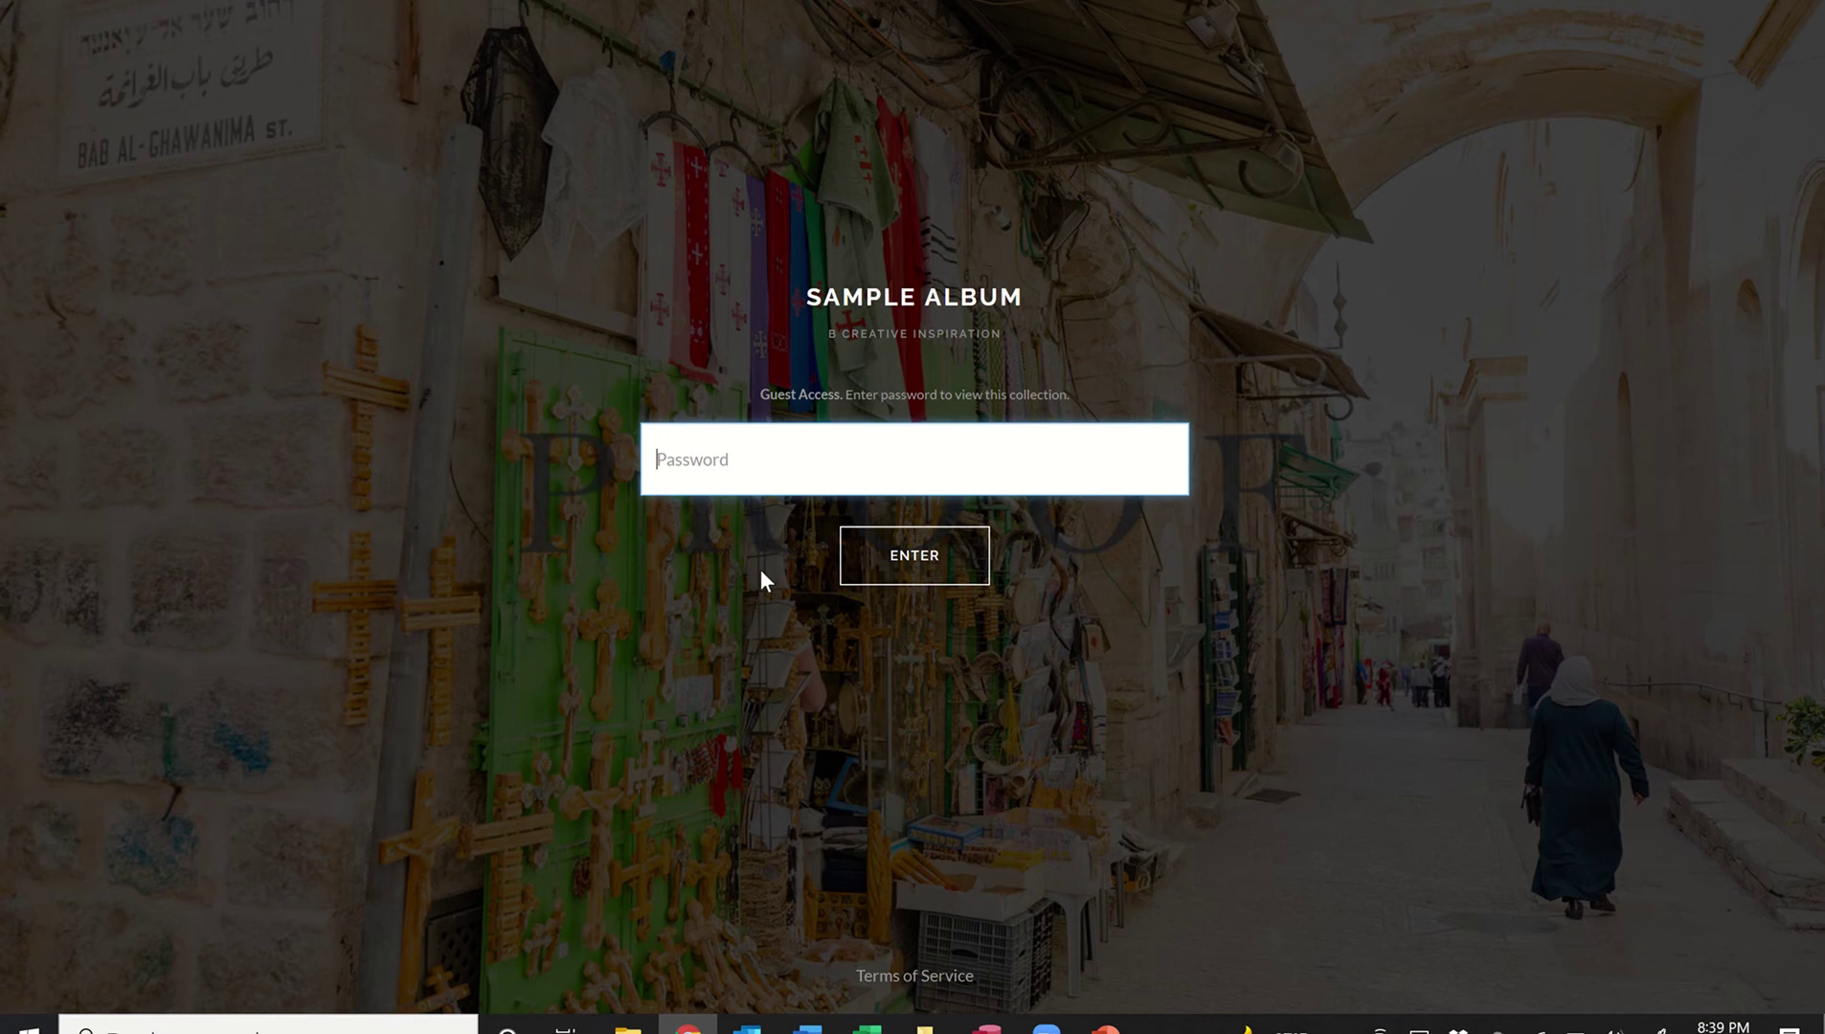
{"action": "type", "text": "••••••"}
Submit the password, decline Chrome's save-password offer, and open the album to Folder 1's six photos.
{"action": "left_click", "coordinate": [910, 576]}
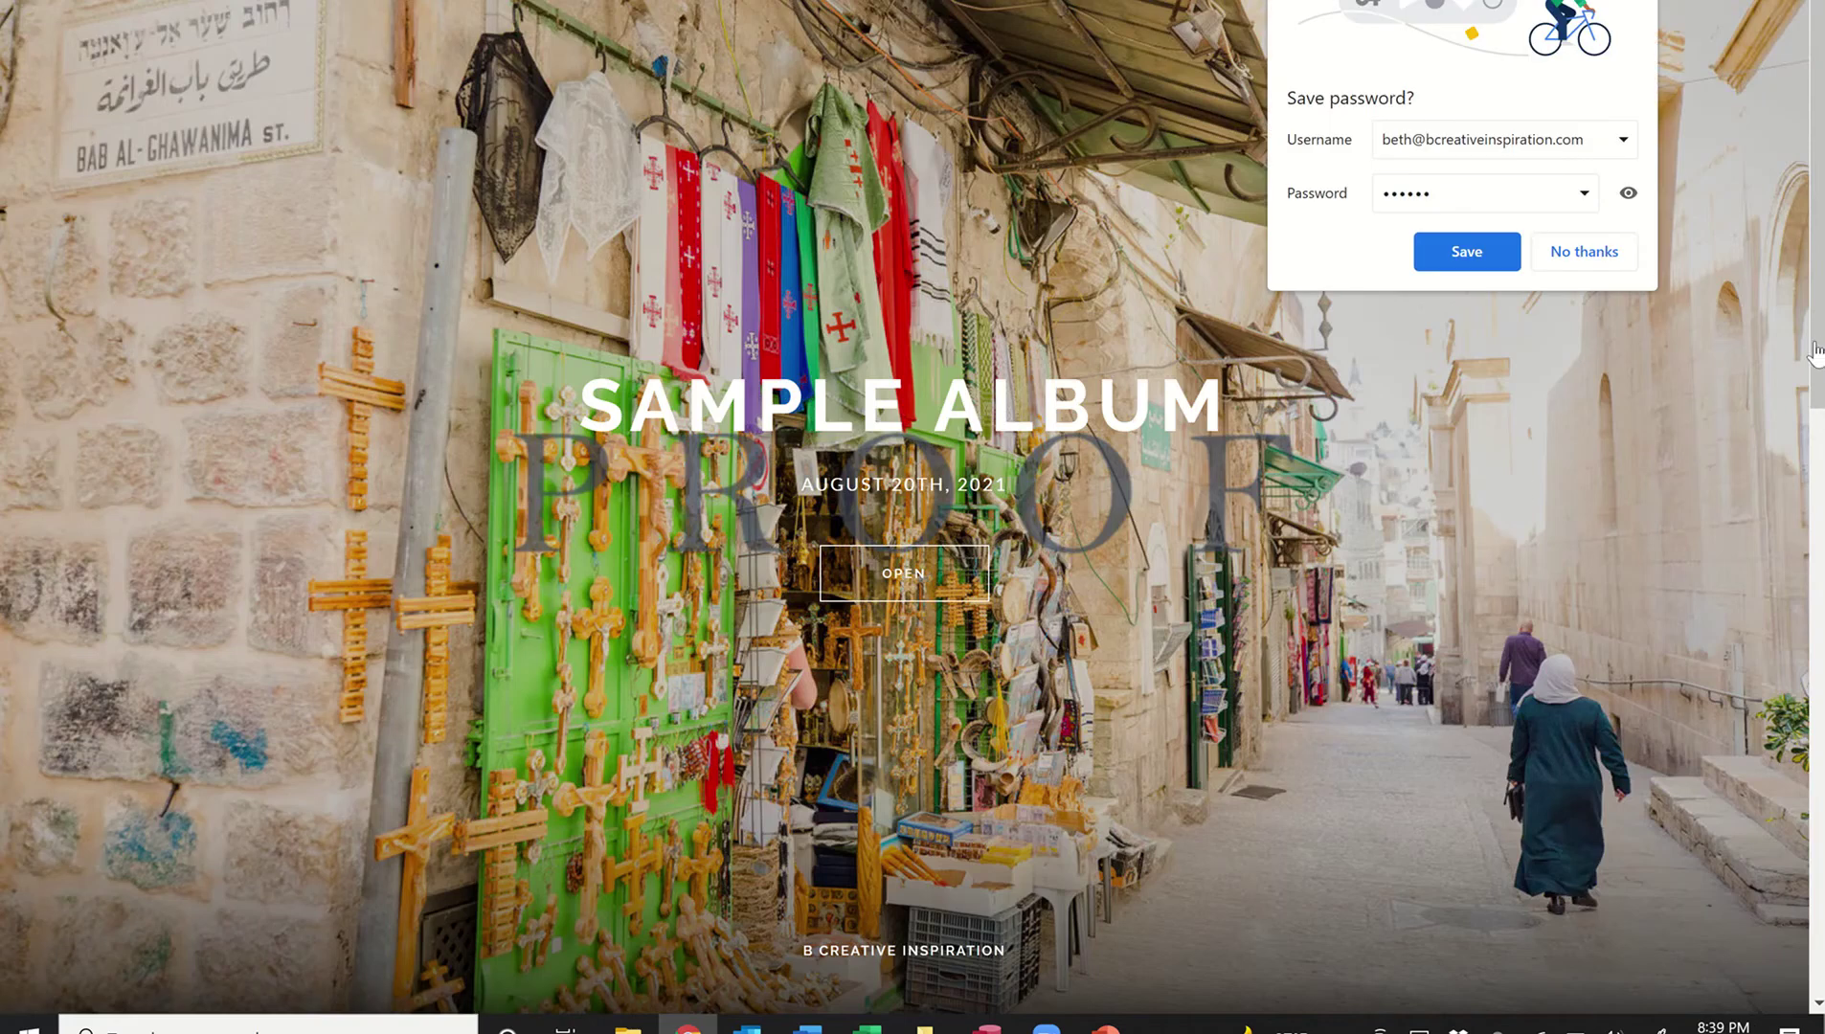
{"action": "left_click", "coordinate": [1424, 348]}
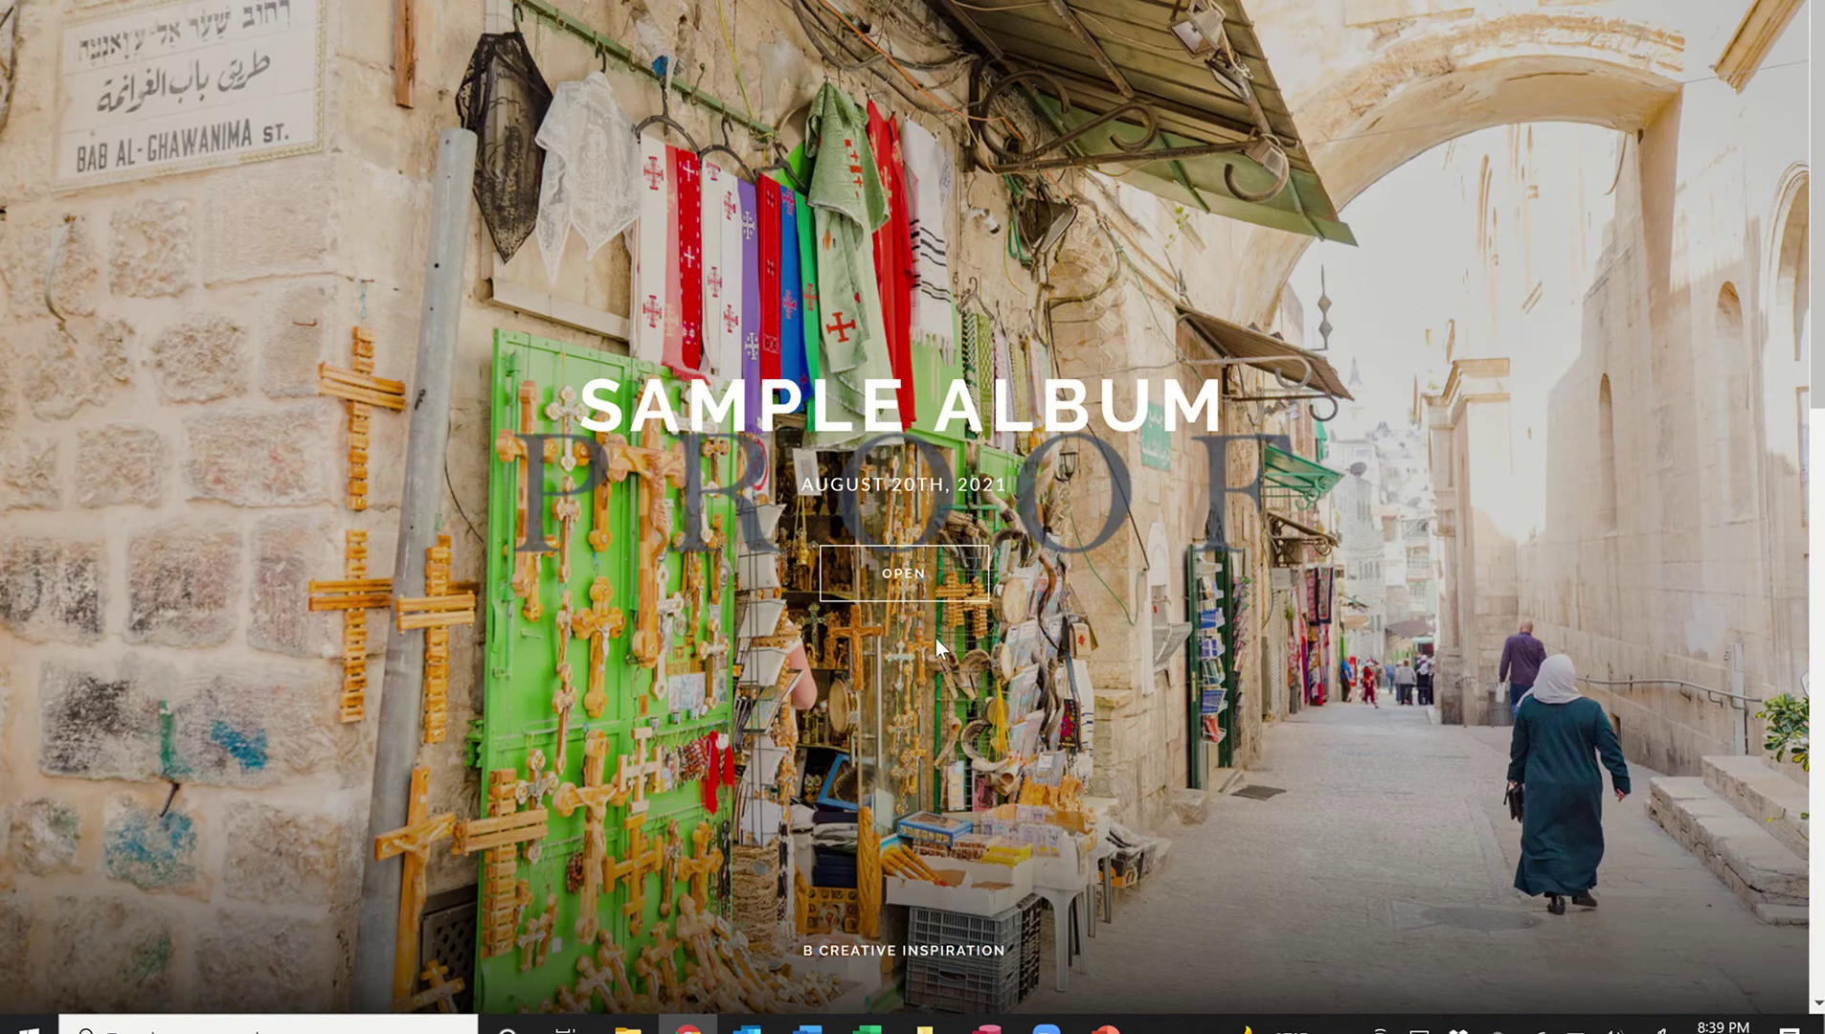
{"action": "left_click", "coordinate": [907, 576]}
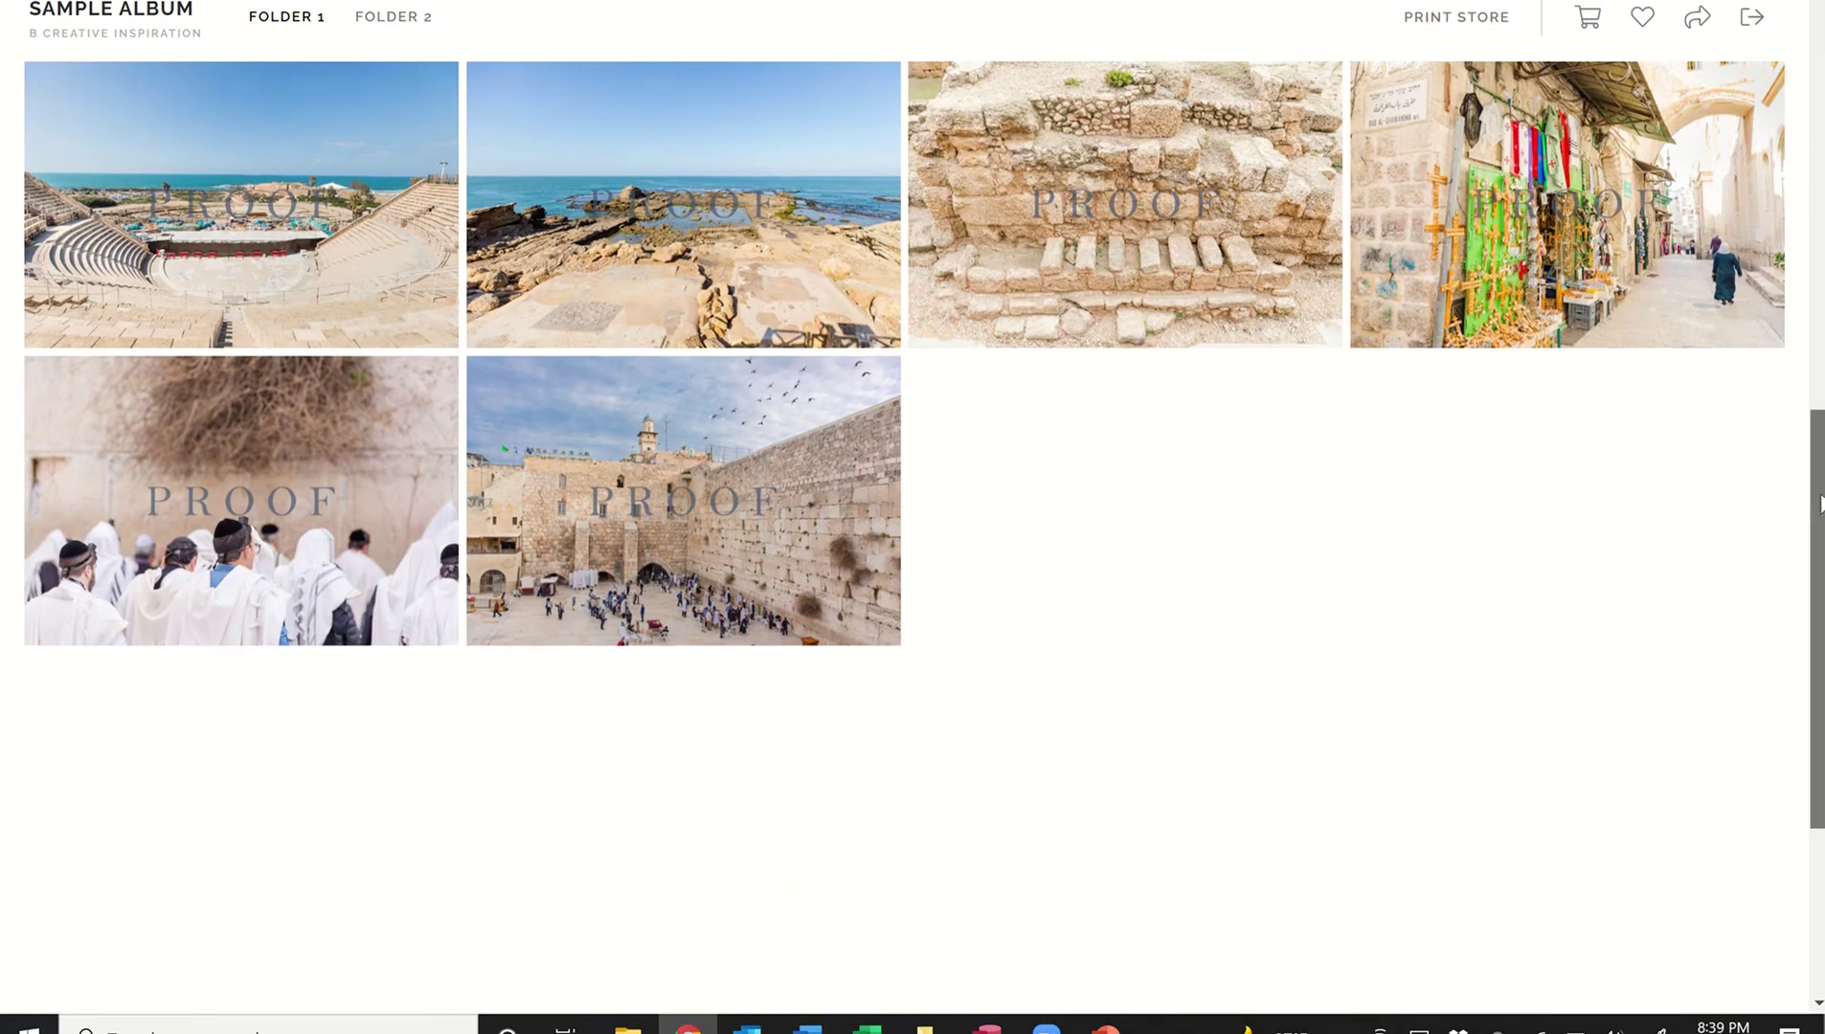
{"action": "scroll", "coordinate": [1814, 522], "scroll_direction": "up", "scroll_amount": 5}
{"action": "scroll", "coordinate": [1810, 541], "scroll_direction": "down", "scroll_amount": 6}
{"action": "scroll", "coordinate": [1808, 548], "scroll_direction": "up", "scroll_amount": 5}
{"action": "scroll", "coordinate": [1812, 521], "scroll_direction": "down", "scroll_amount": 5}
{"action": "scroll", "coordinate": [1815, 505], "scroll_direction": "up", "scroll_amount": 1}
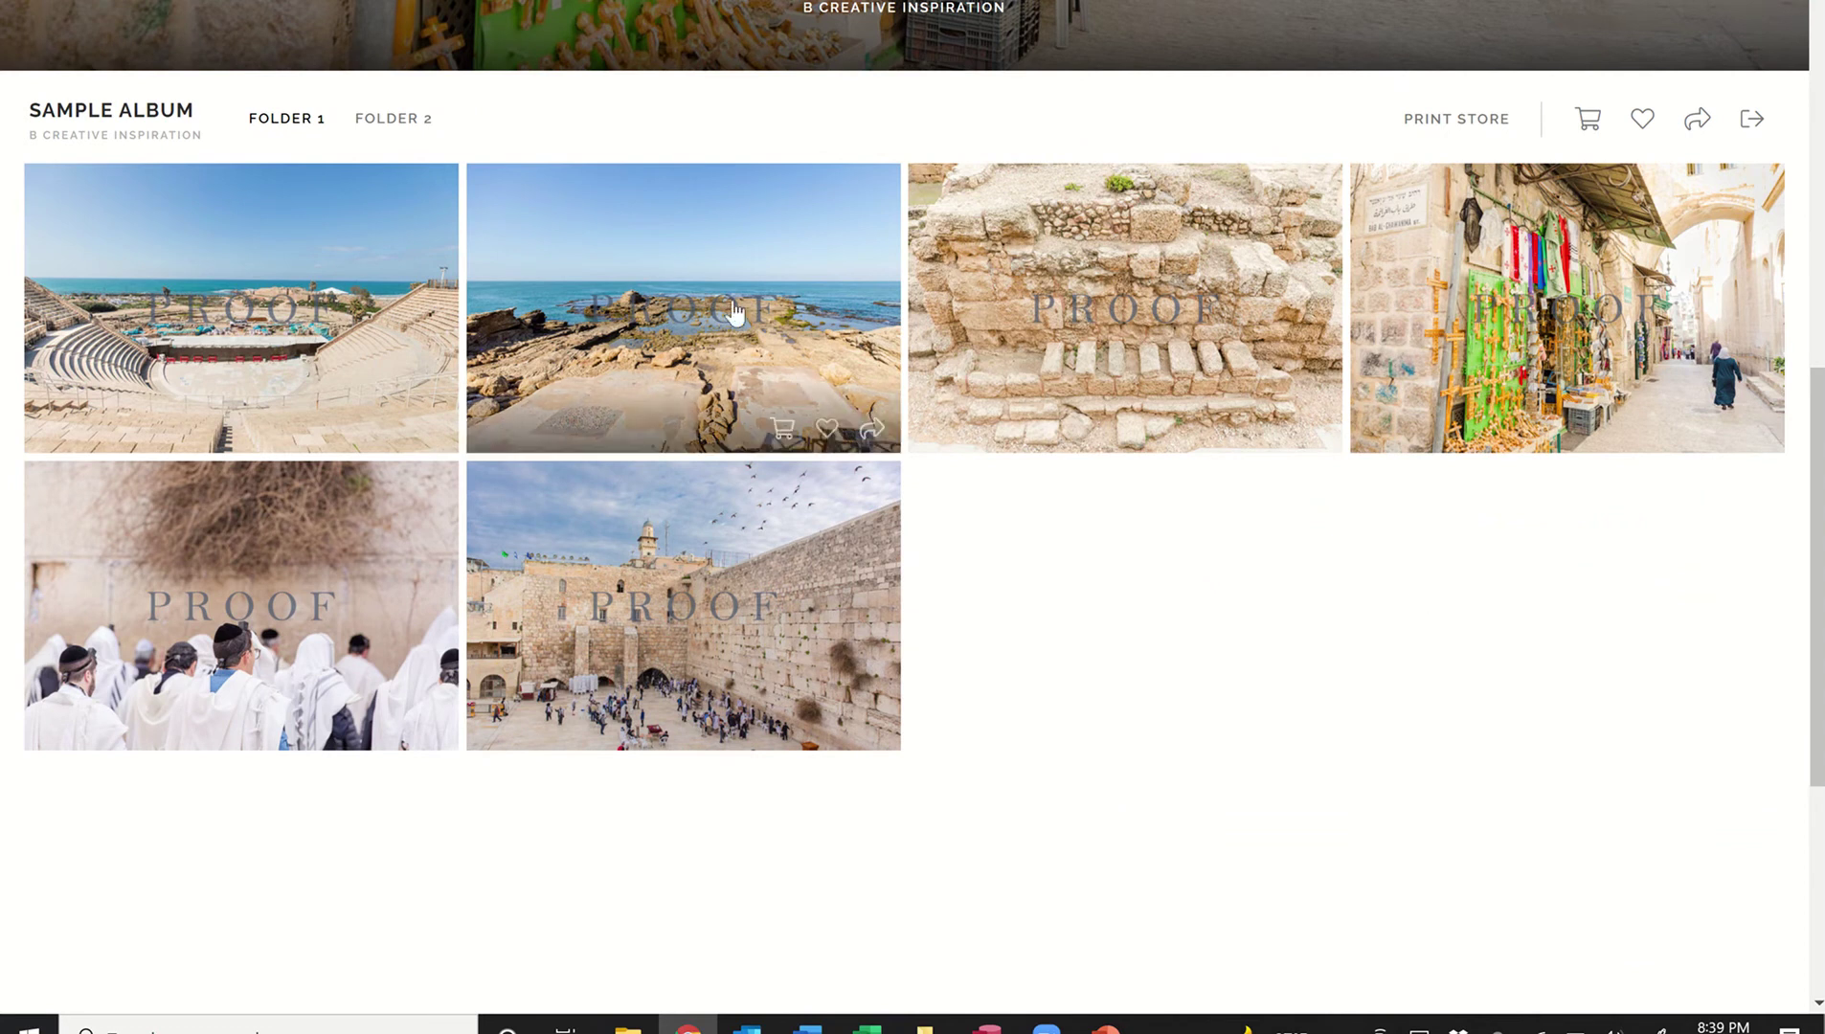
{"action": "left_click", "coordinate": [708, 270]}
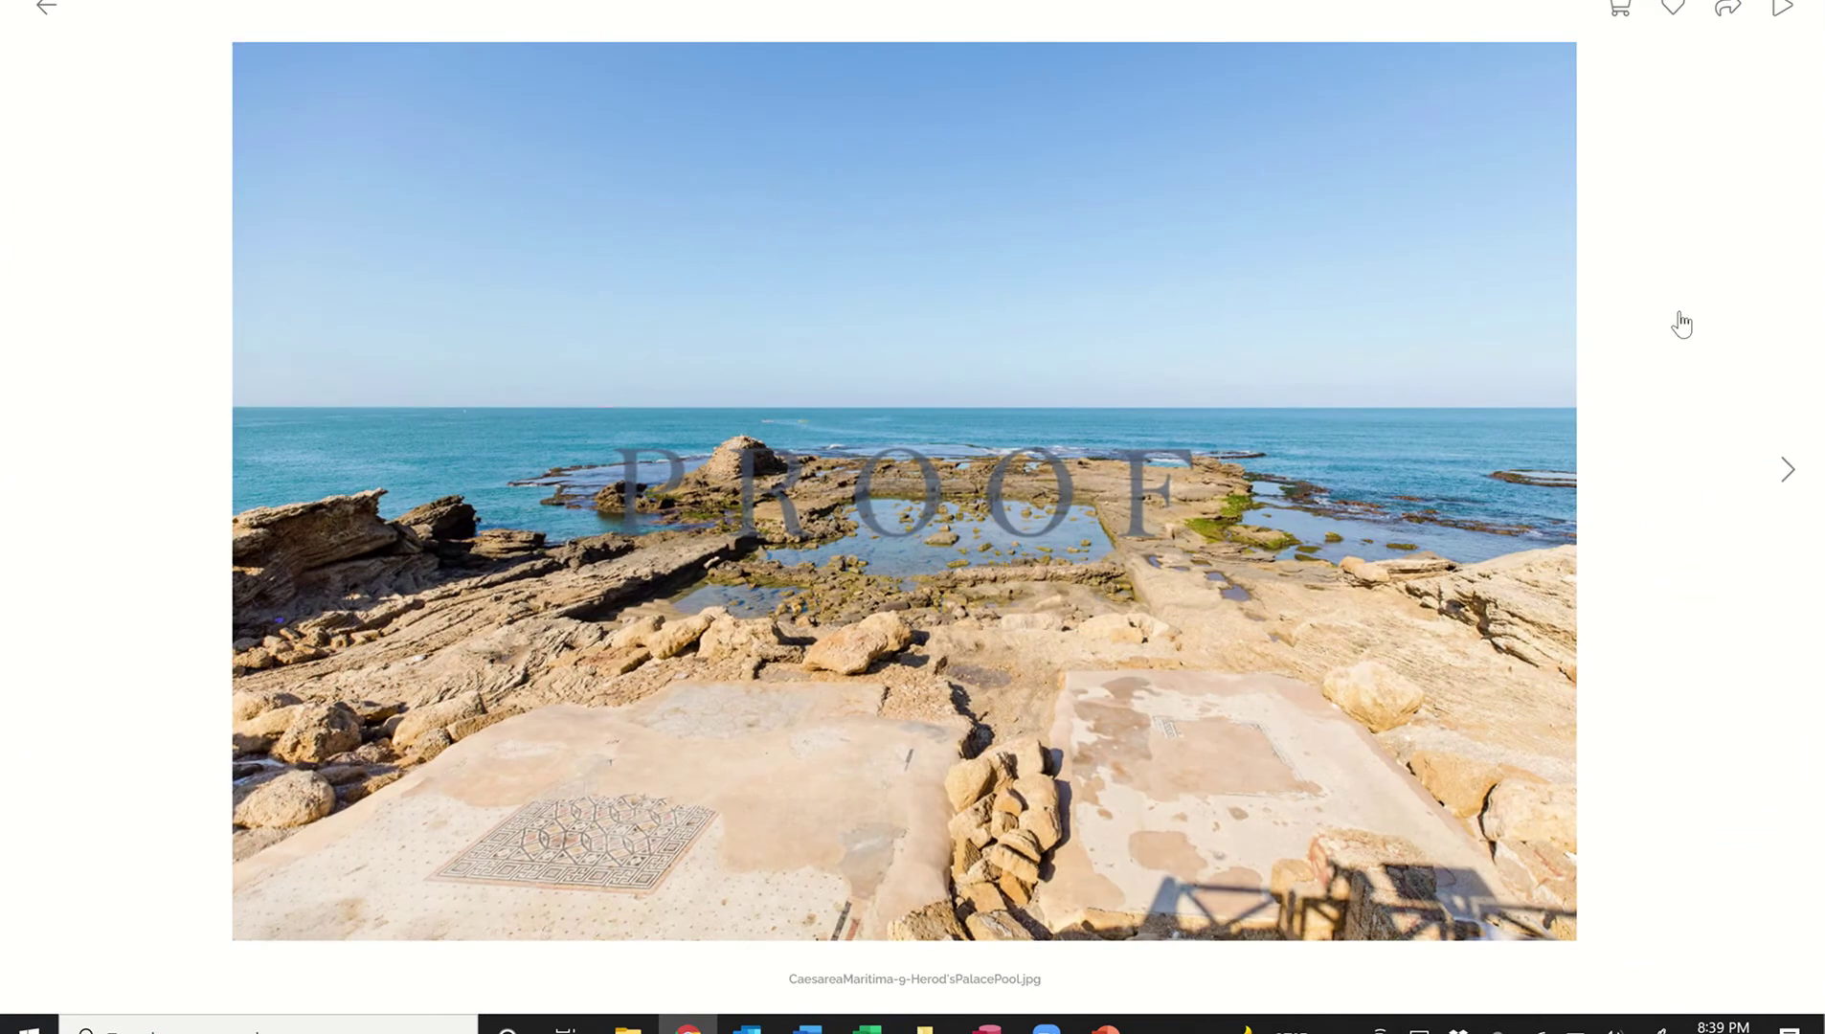
{"action": "left_click", "coordinate": [1787, 471]}
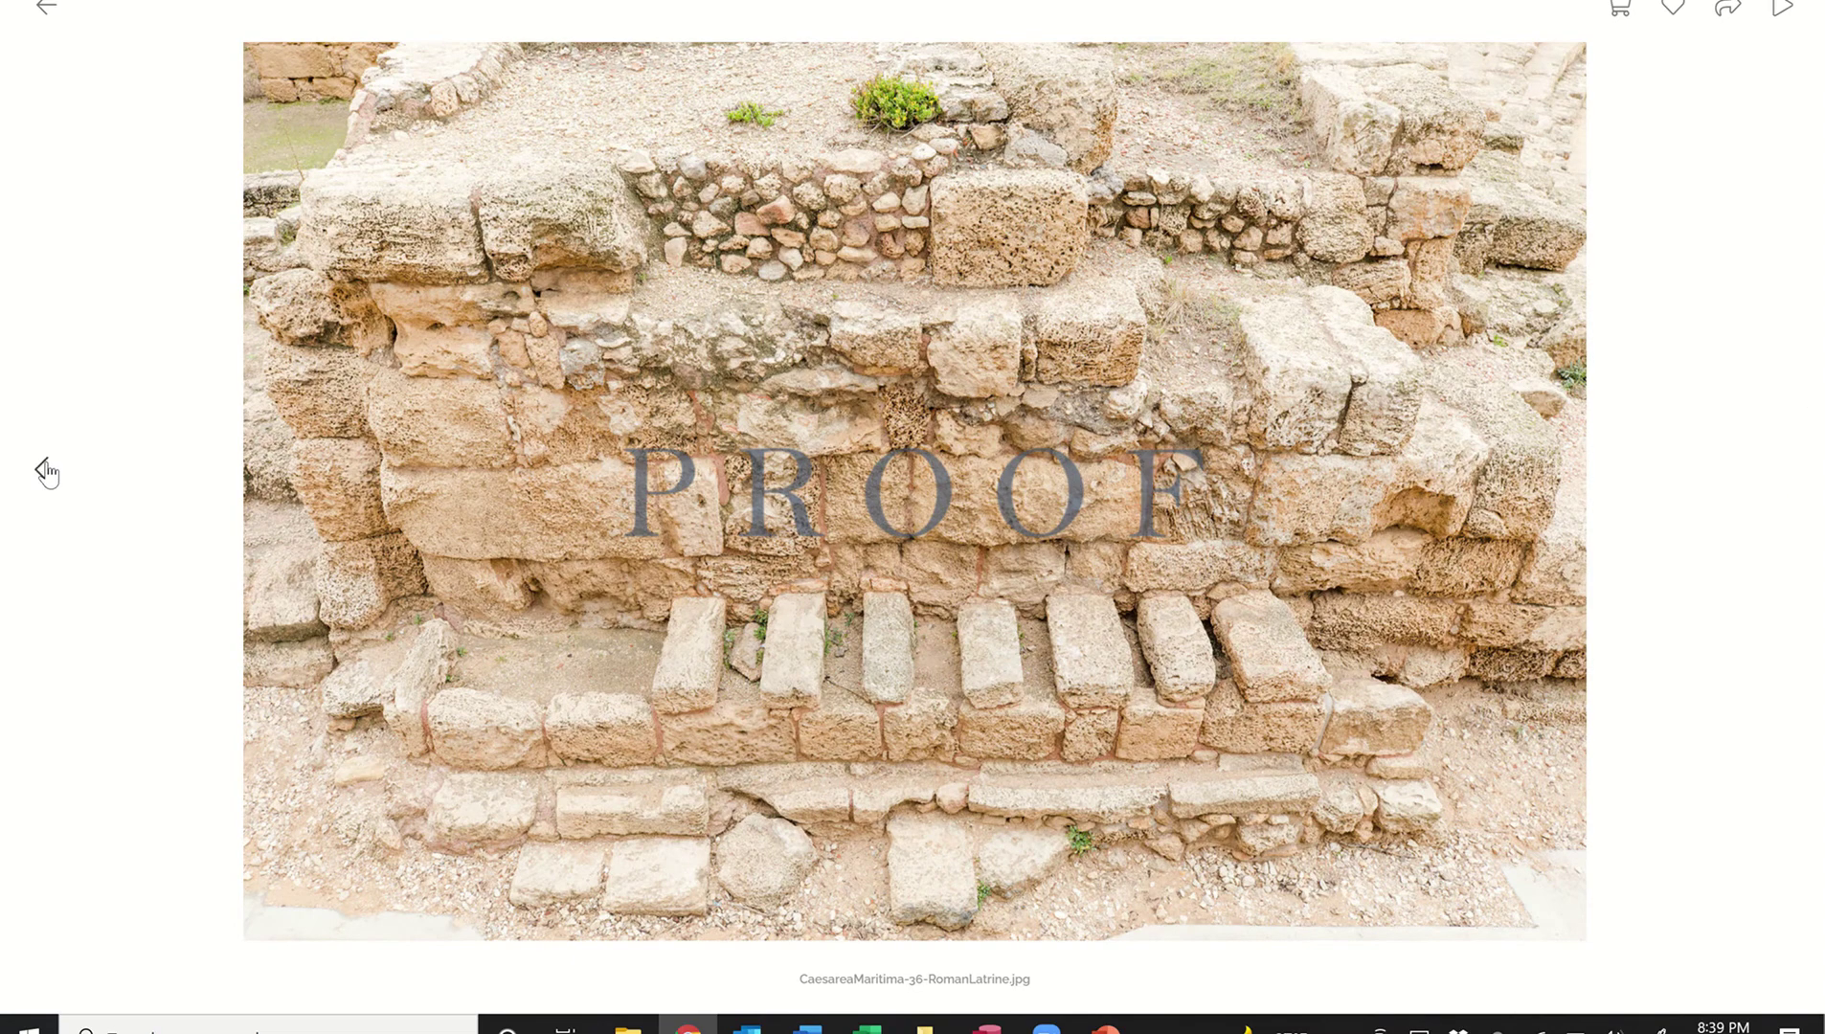
{"action": "left_click", "coordinate": [44, 470]}
{"action": "left_click", "coordinate": [43, 470]}
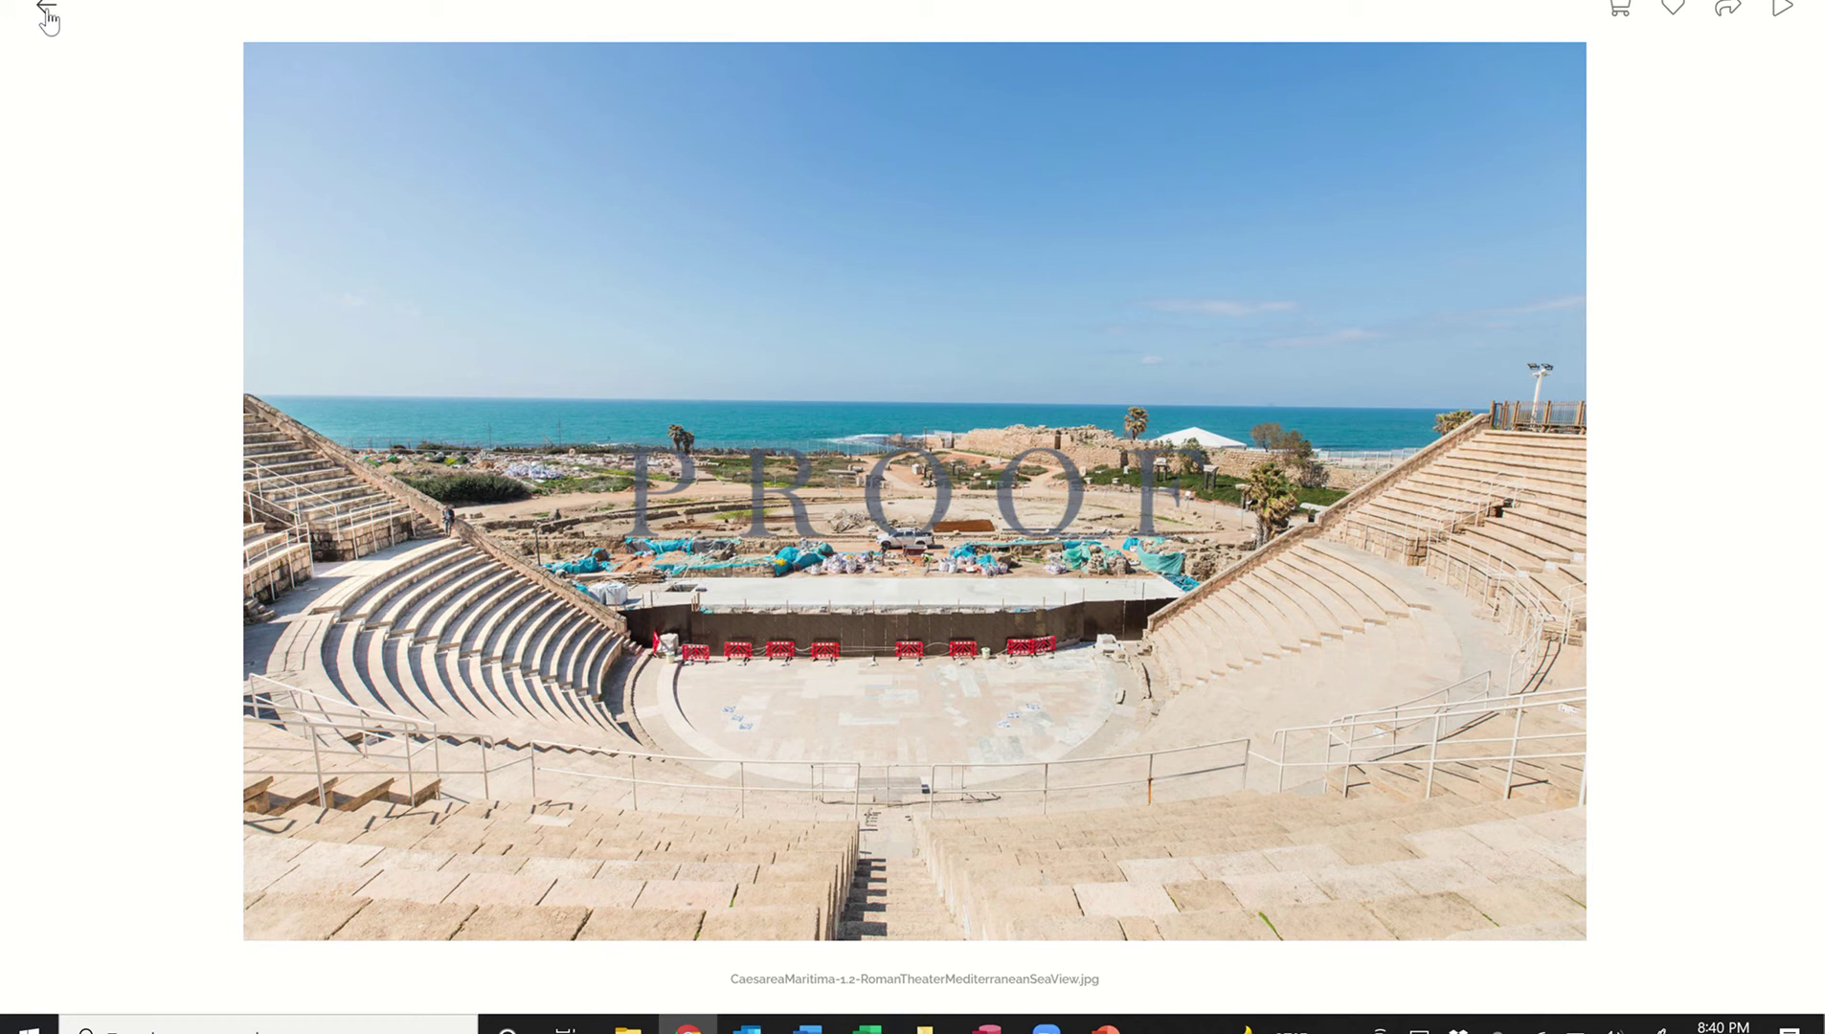
{"action": "left_click", "coordinate": [46, 12]}
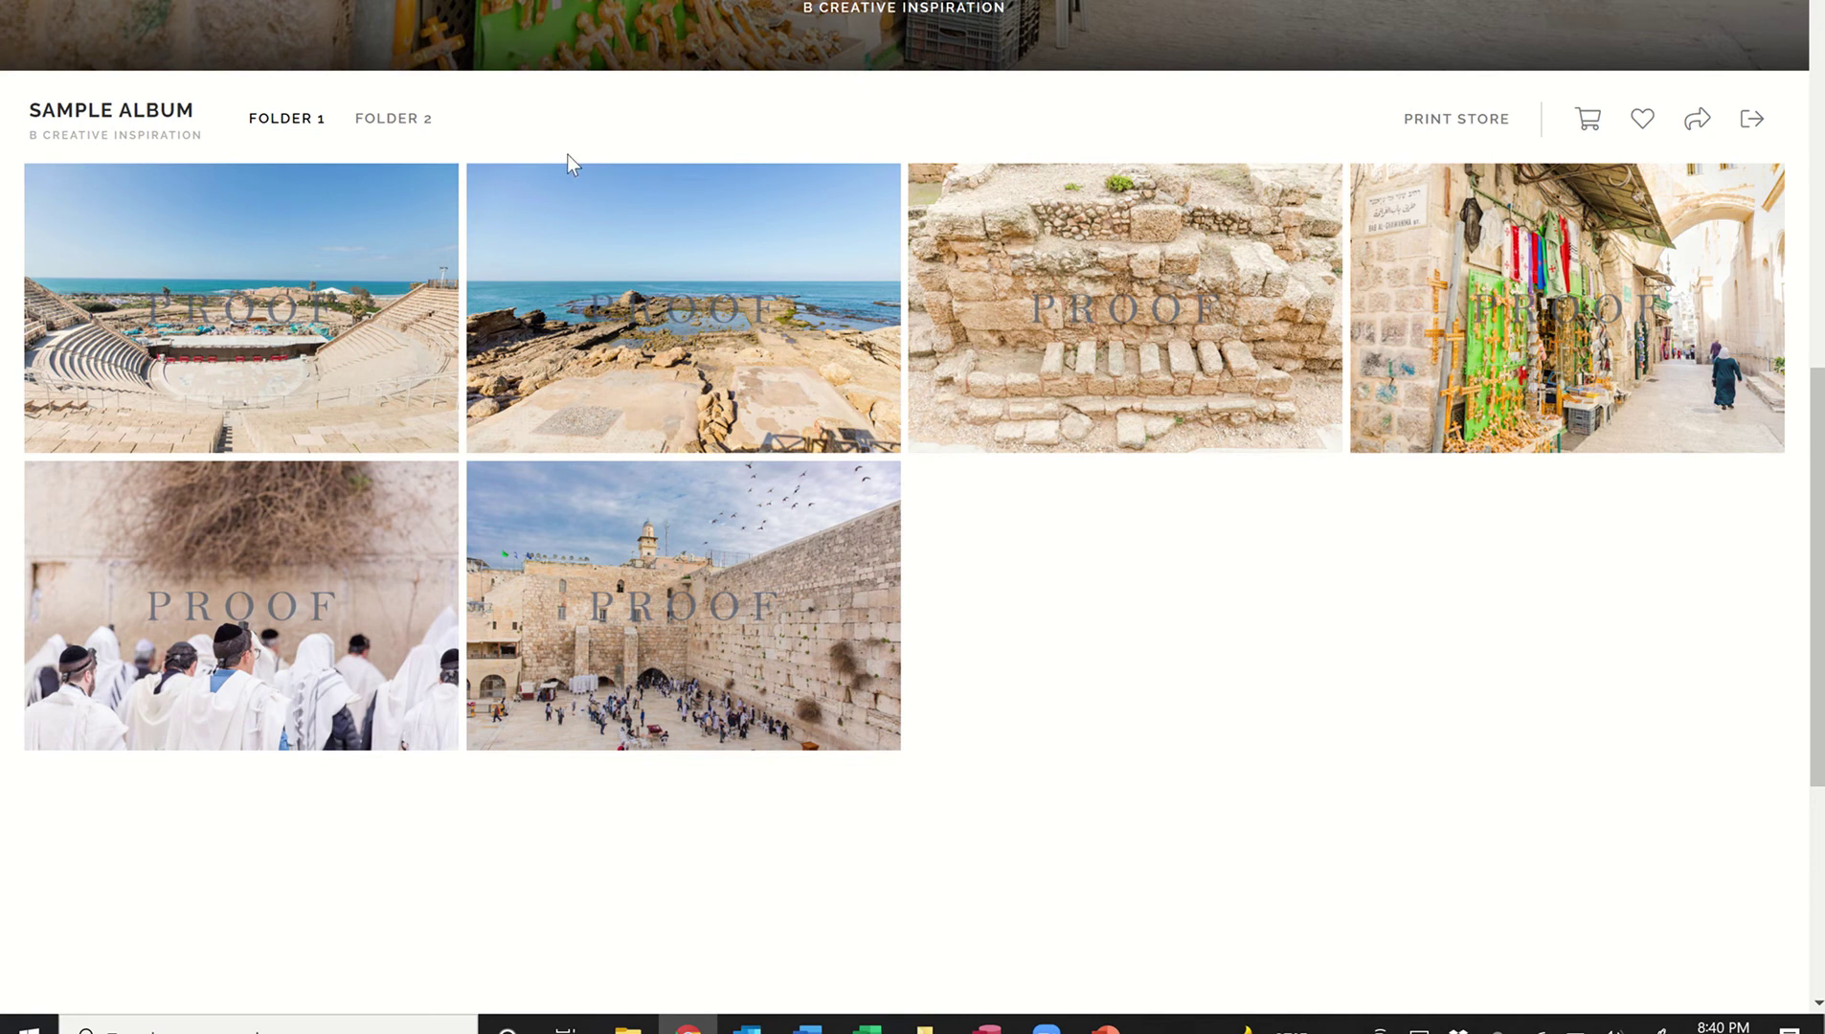
Load Folder 2's five Alaska cruise photos via the VIEW MORE button at the bottom.
{"action": "left_click", "coordinate": [375, 119]}
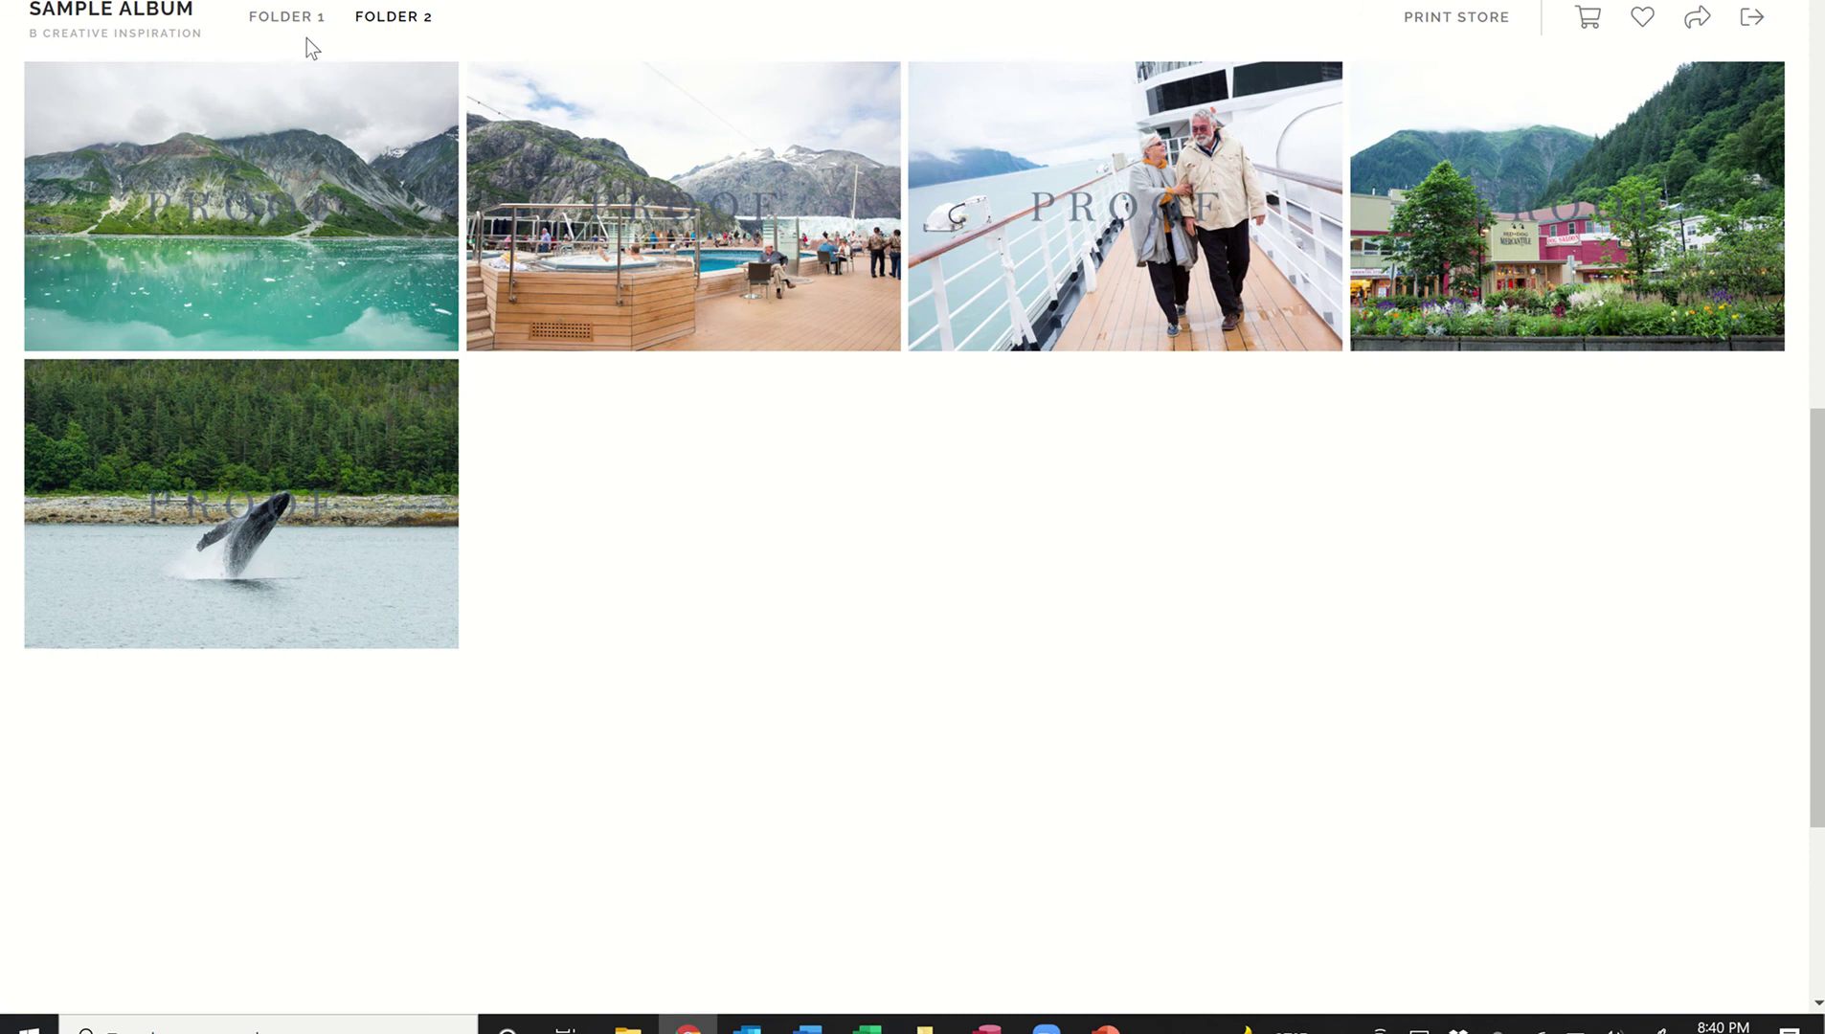
{"action": "left_click", "coordinate": [303, 23]}
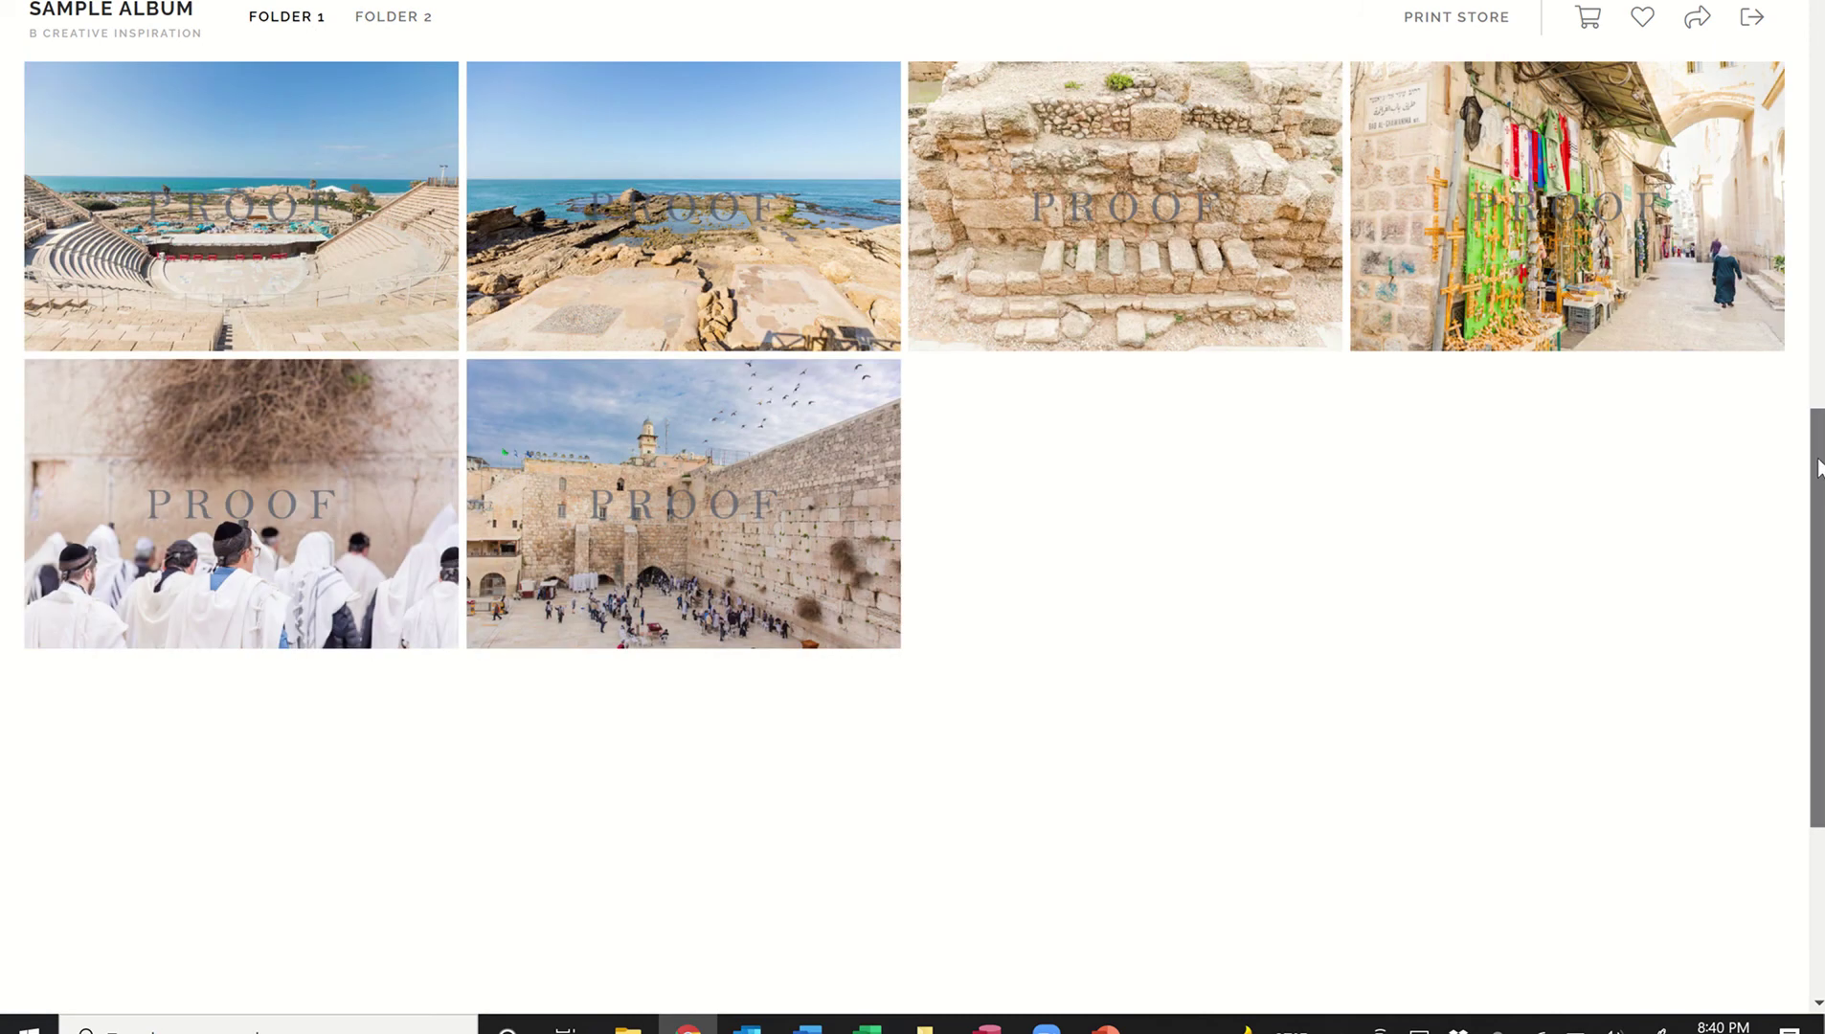
{"action": "left_click_drag", "start_coordinate": [1818, 469], "coordinate": [1816, 742]}
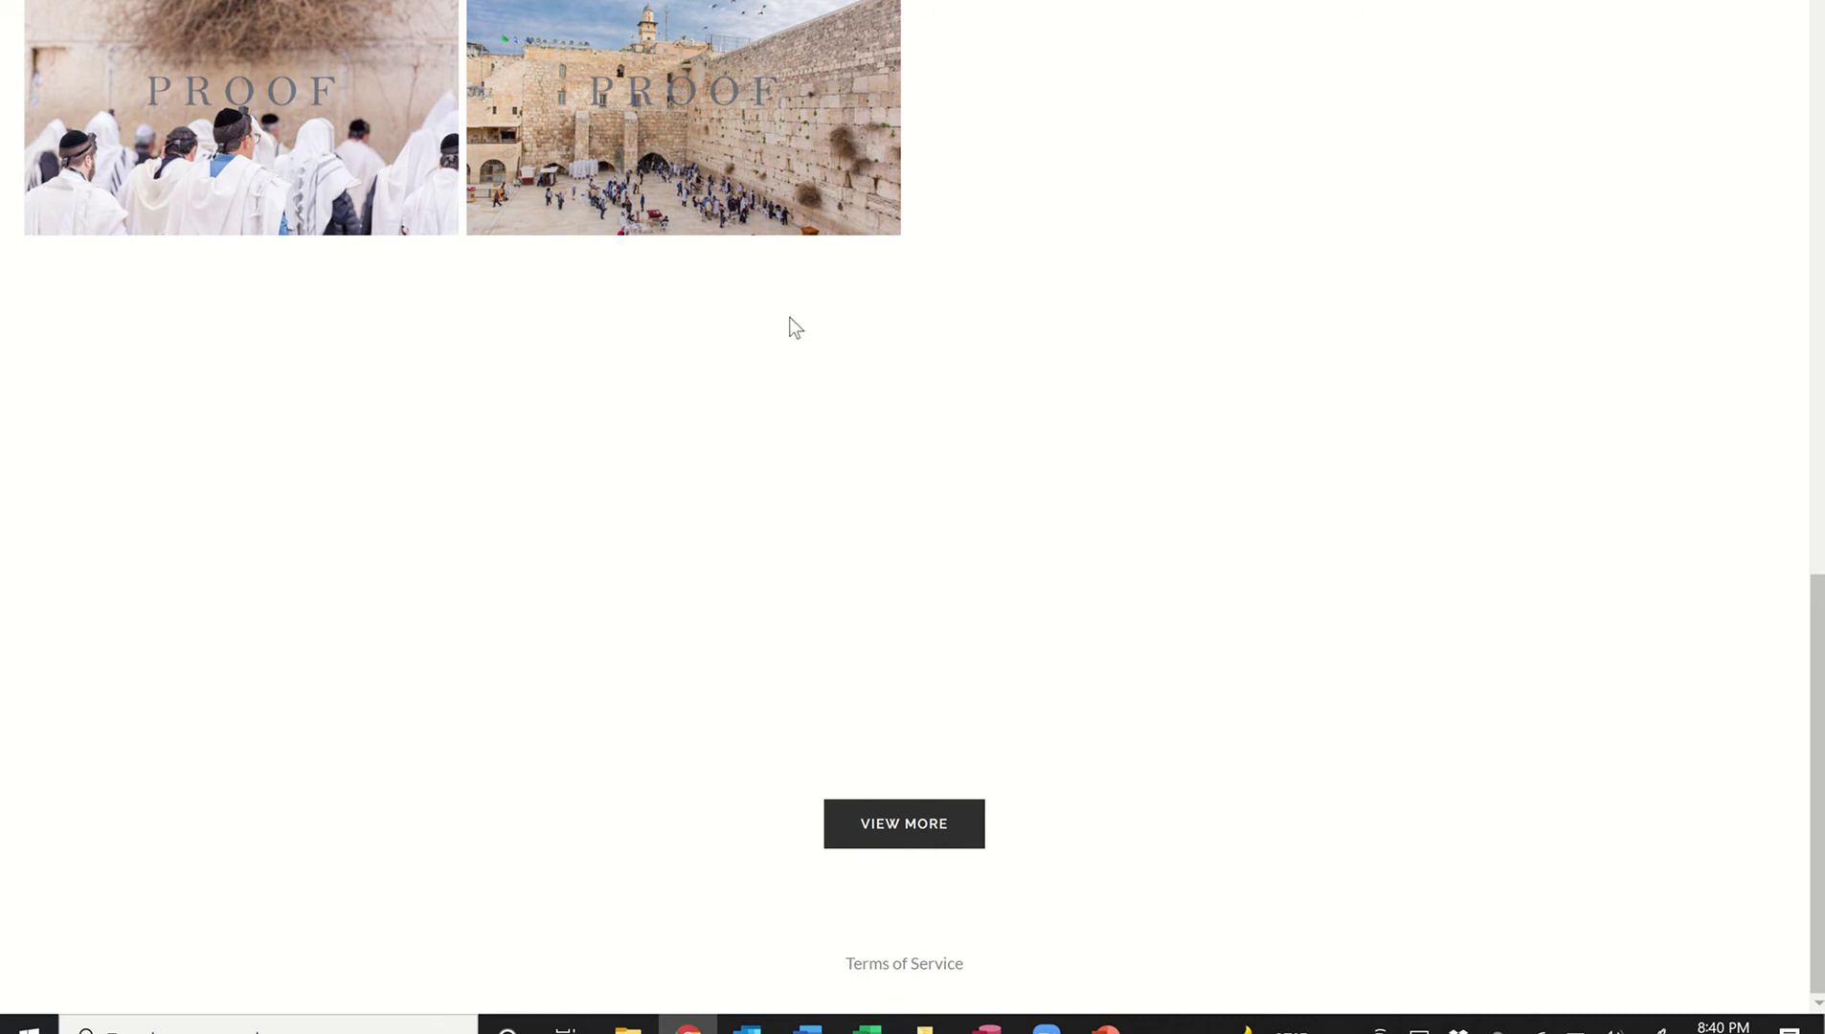
{"action": "left_click", "coordinate": [900, 839]}
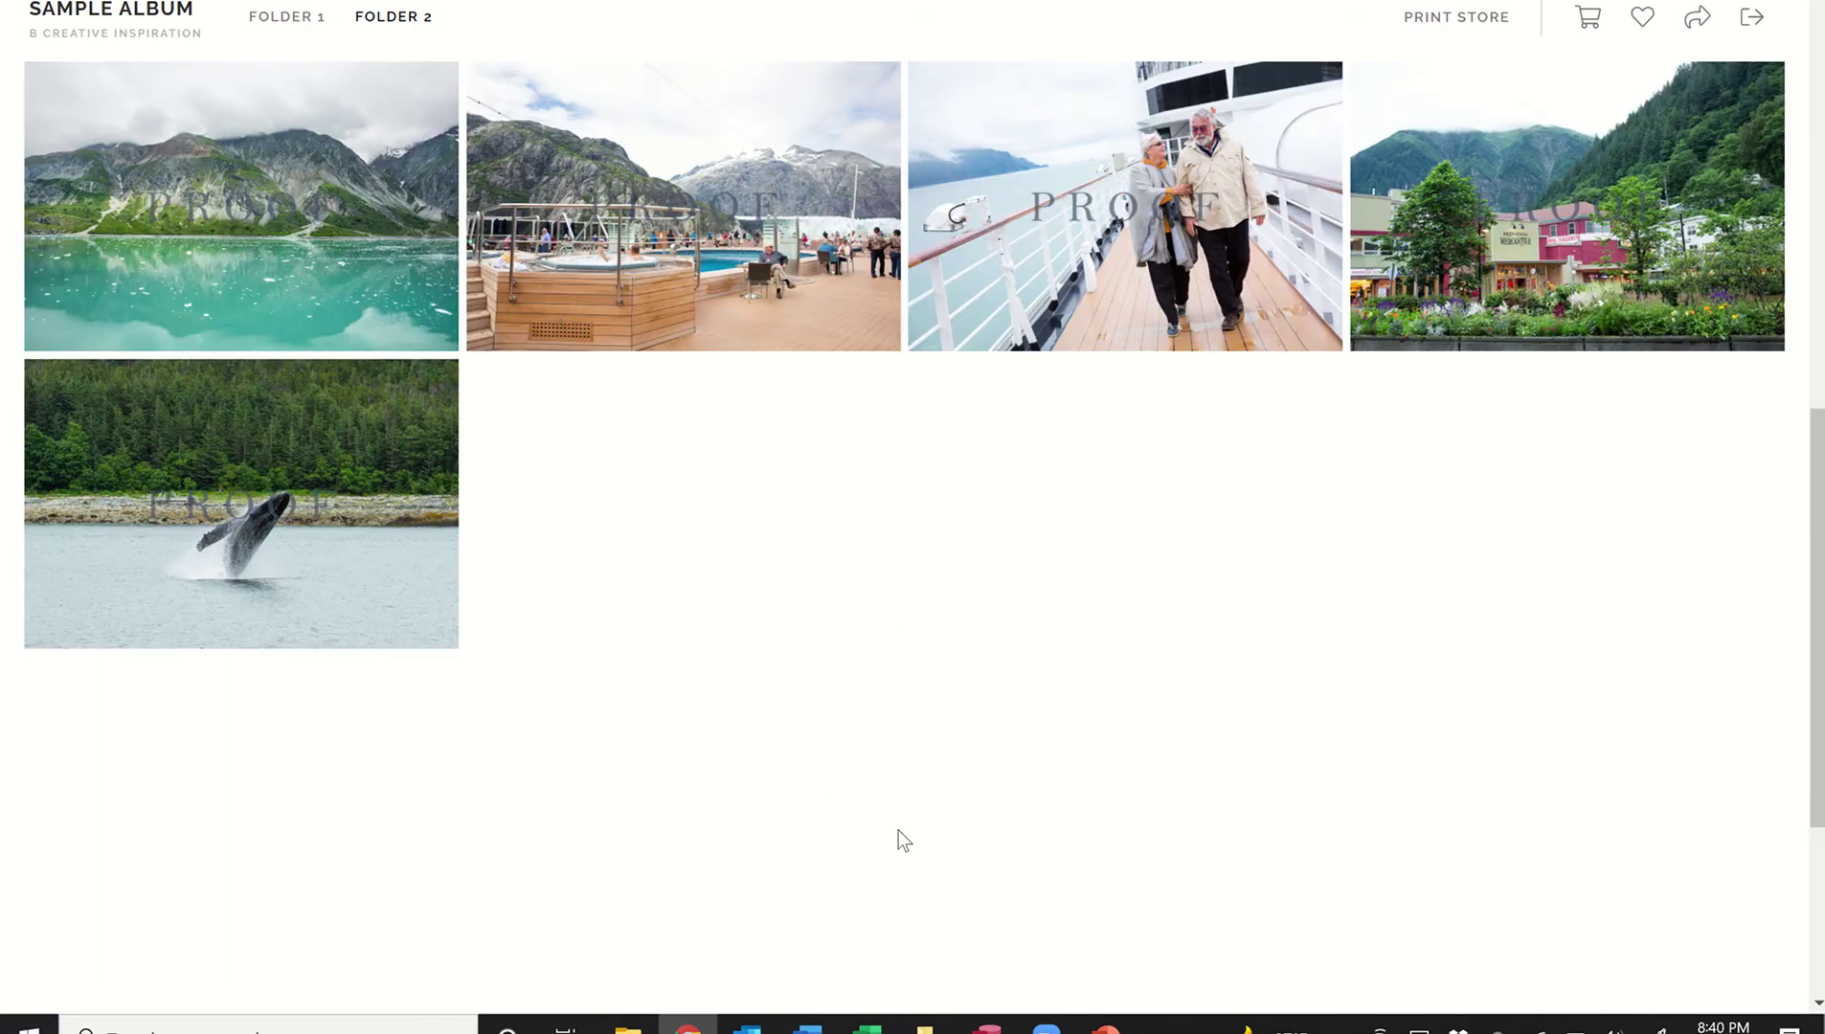
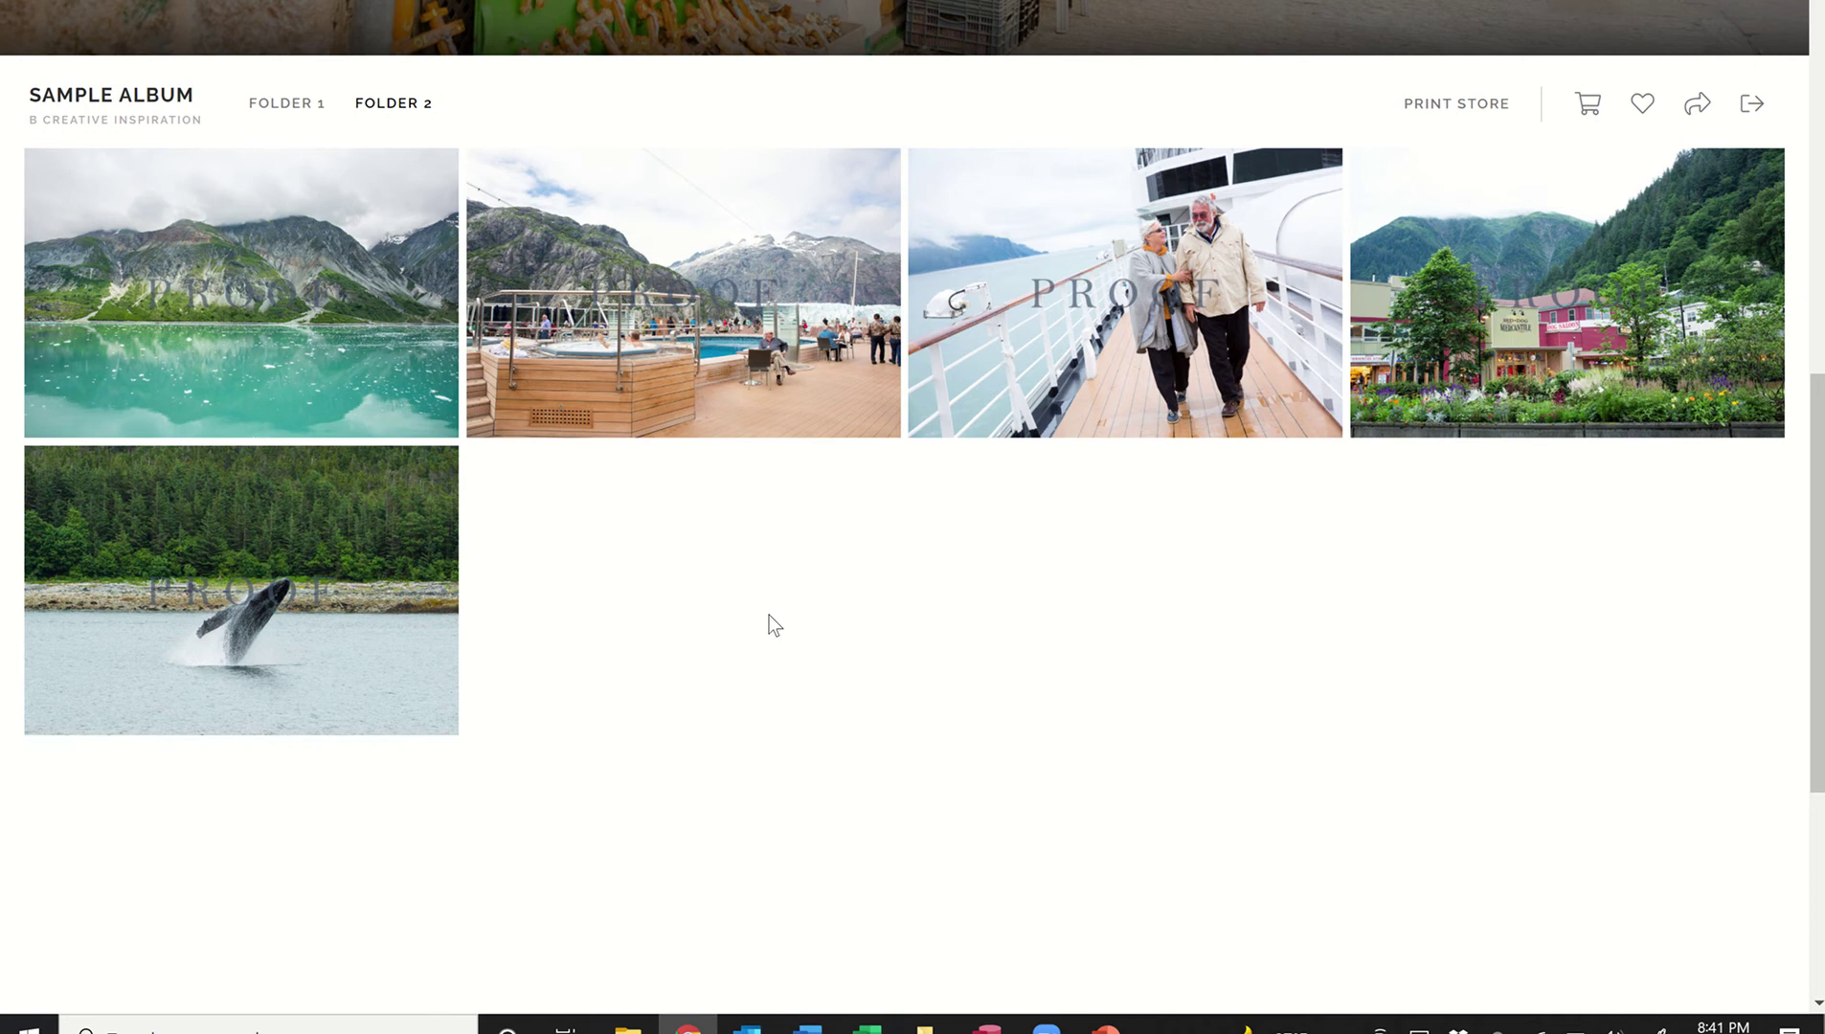
Heart the glacier lake photo and sign in to Favorites with the saved email address.
{"action": "mouse_move", "coordinate": [427, 399]}
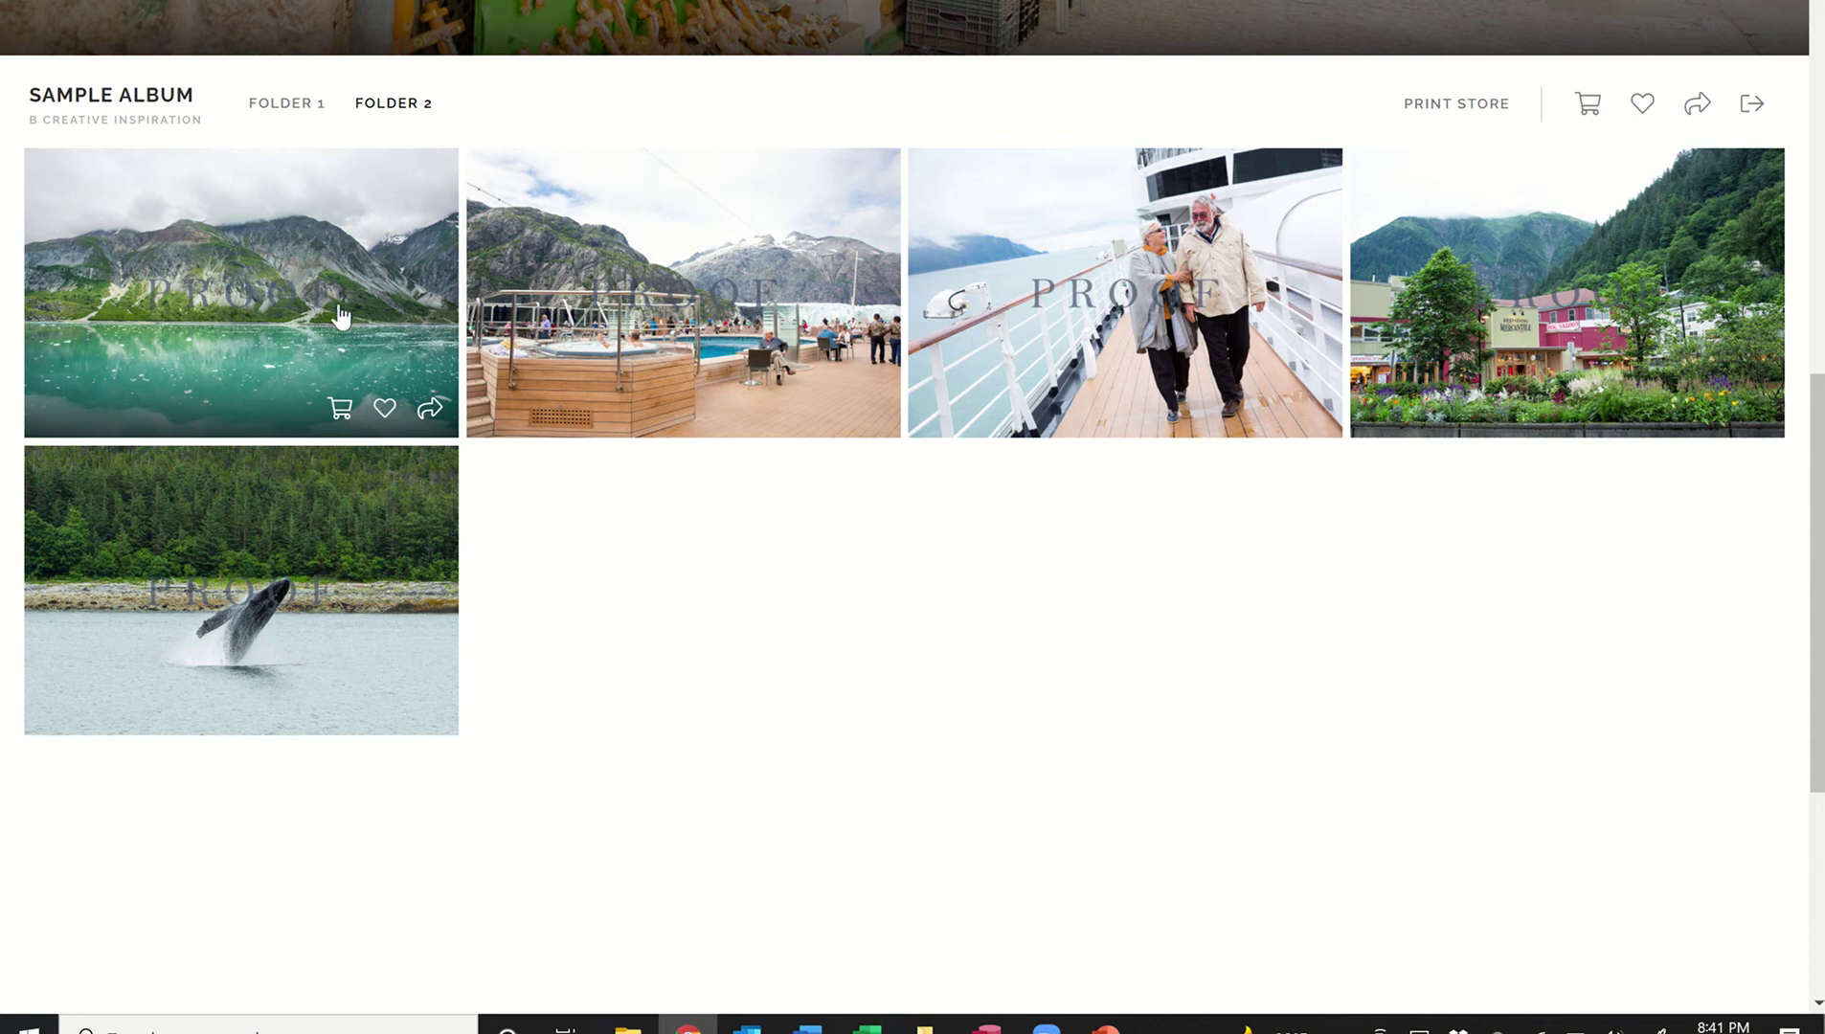
{"action": "left_click", "coordinate": [384, 412]}
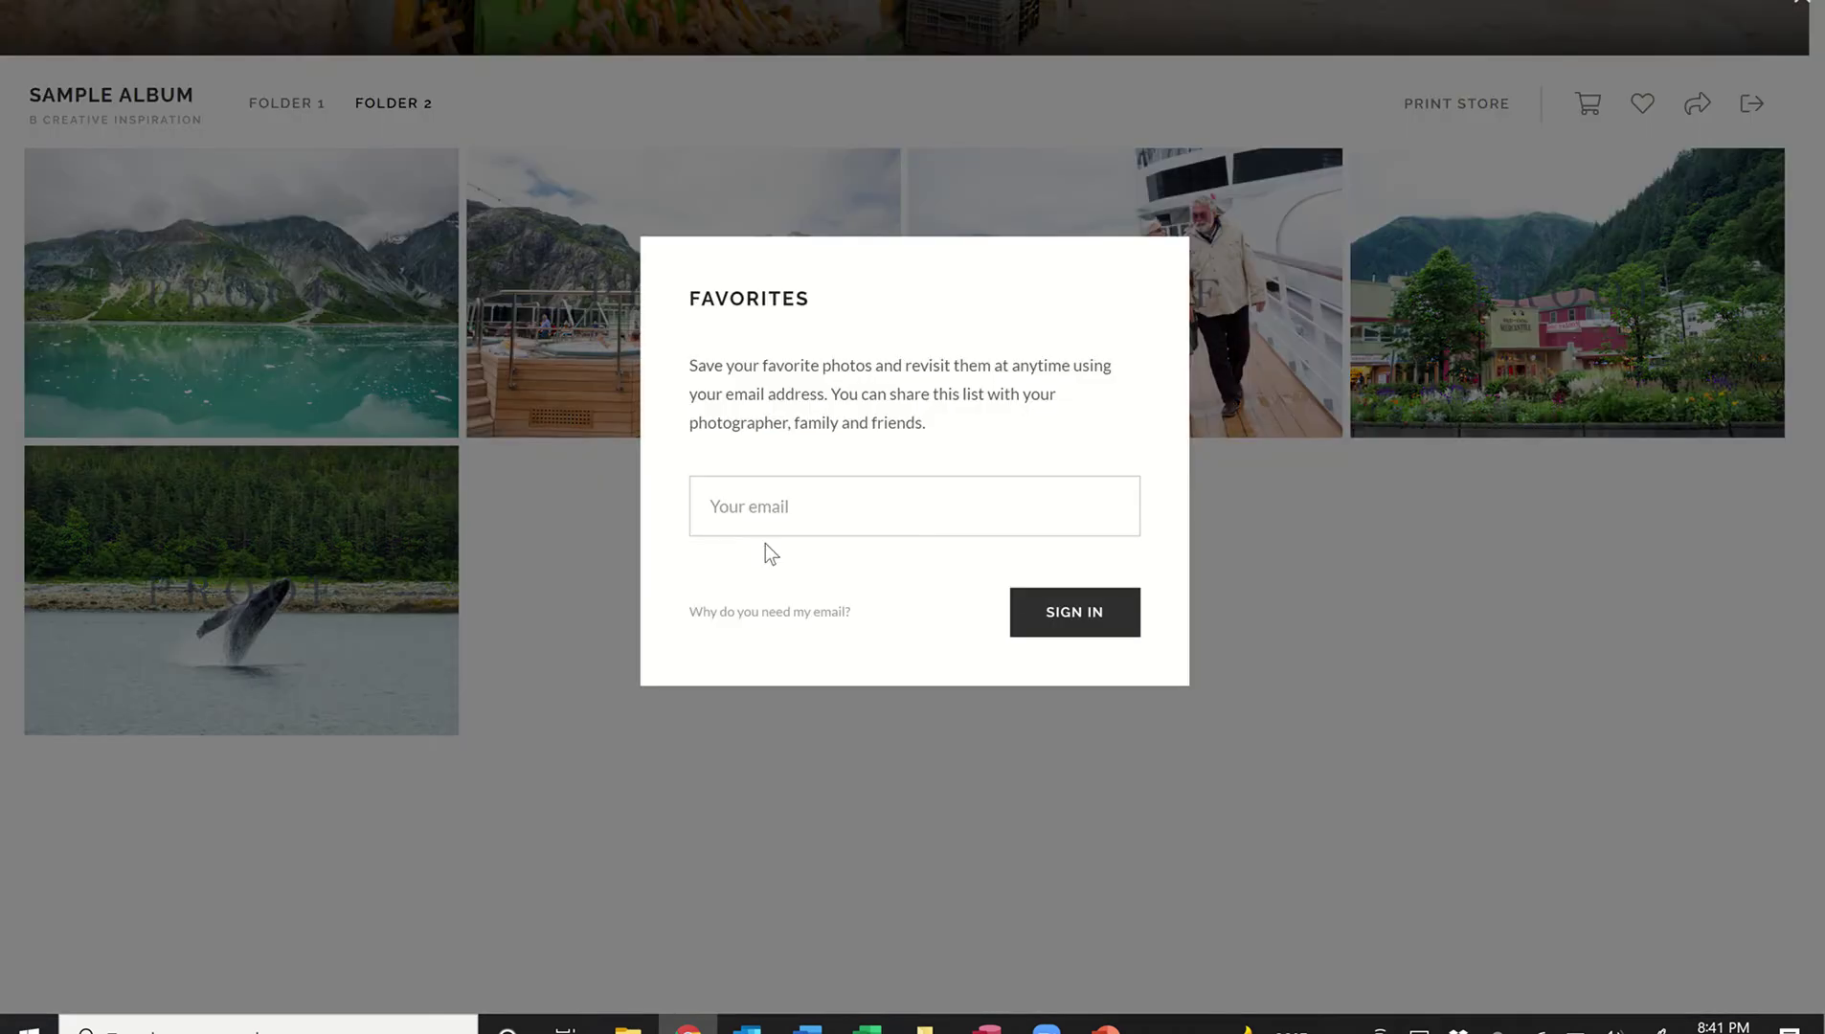
{"action": "mouse_move", "coordinate": [785, 624]}
{"action": "left_click", "coordinate": [830, 521]}
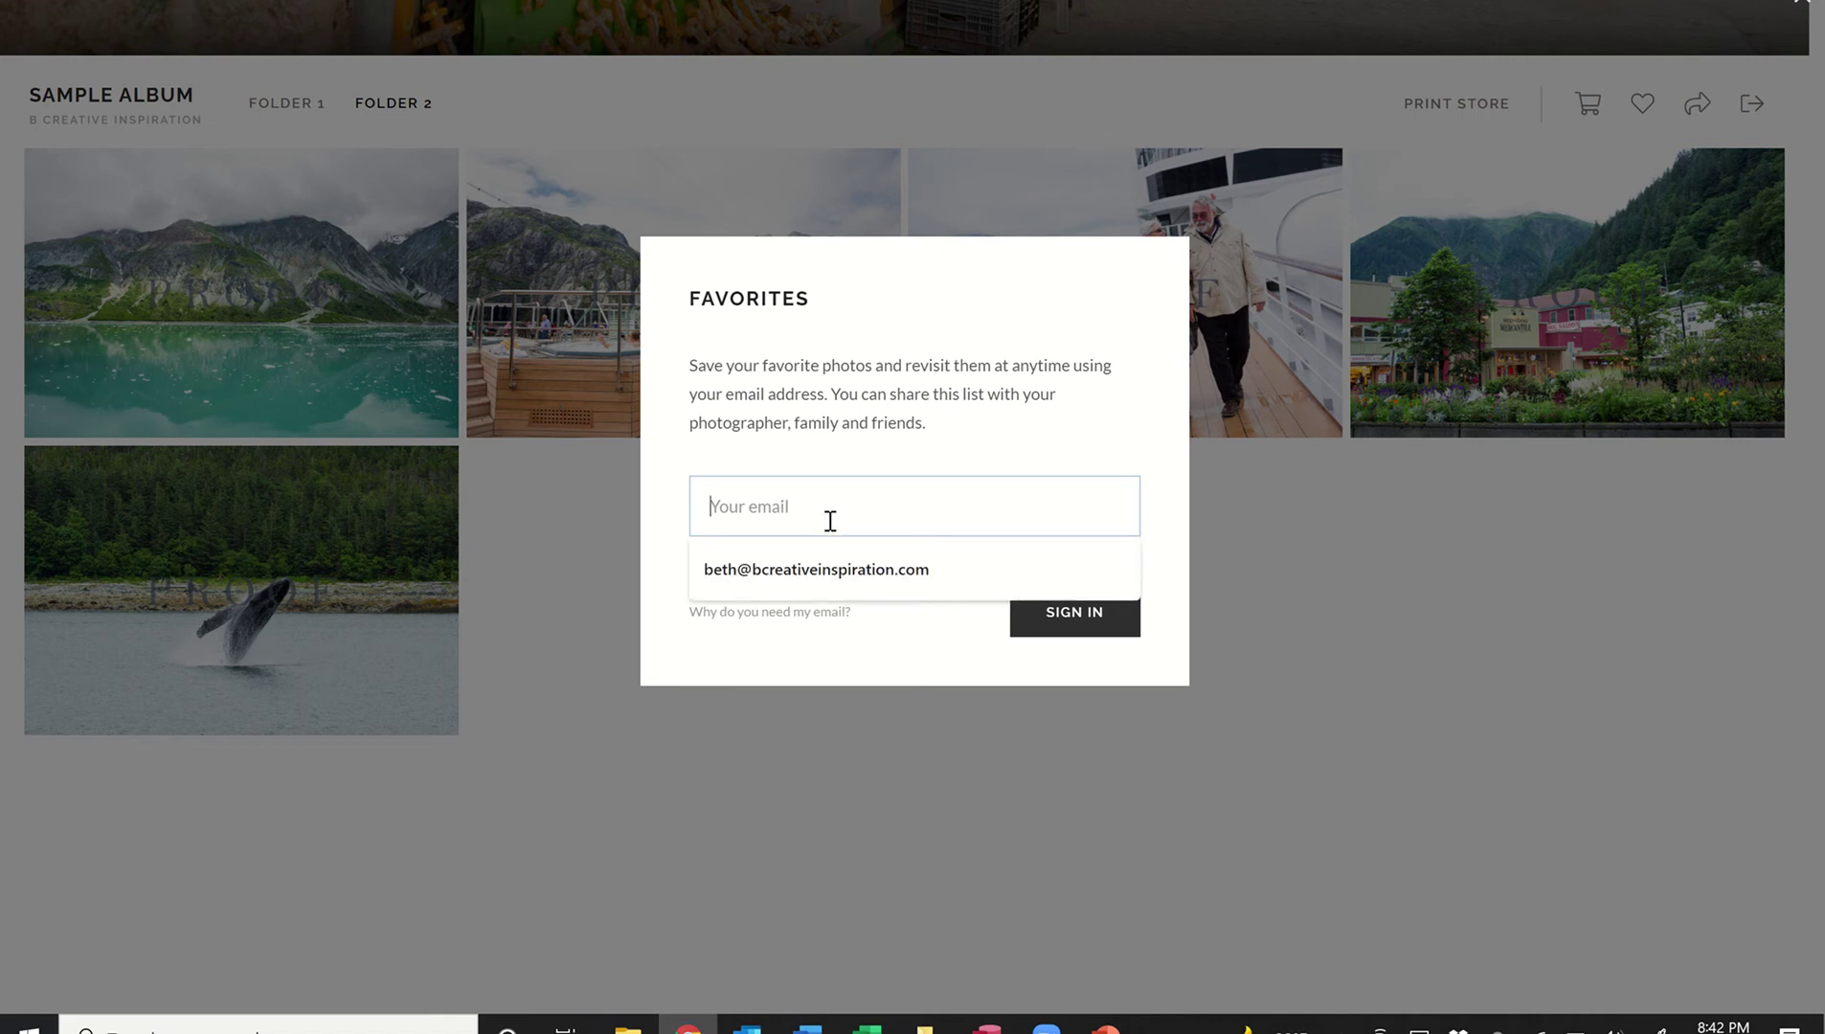
{"action": "left_click", "coordinate": [815, 570]}
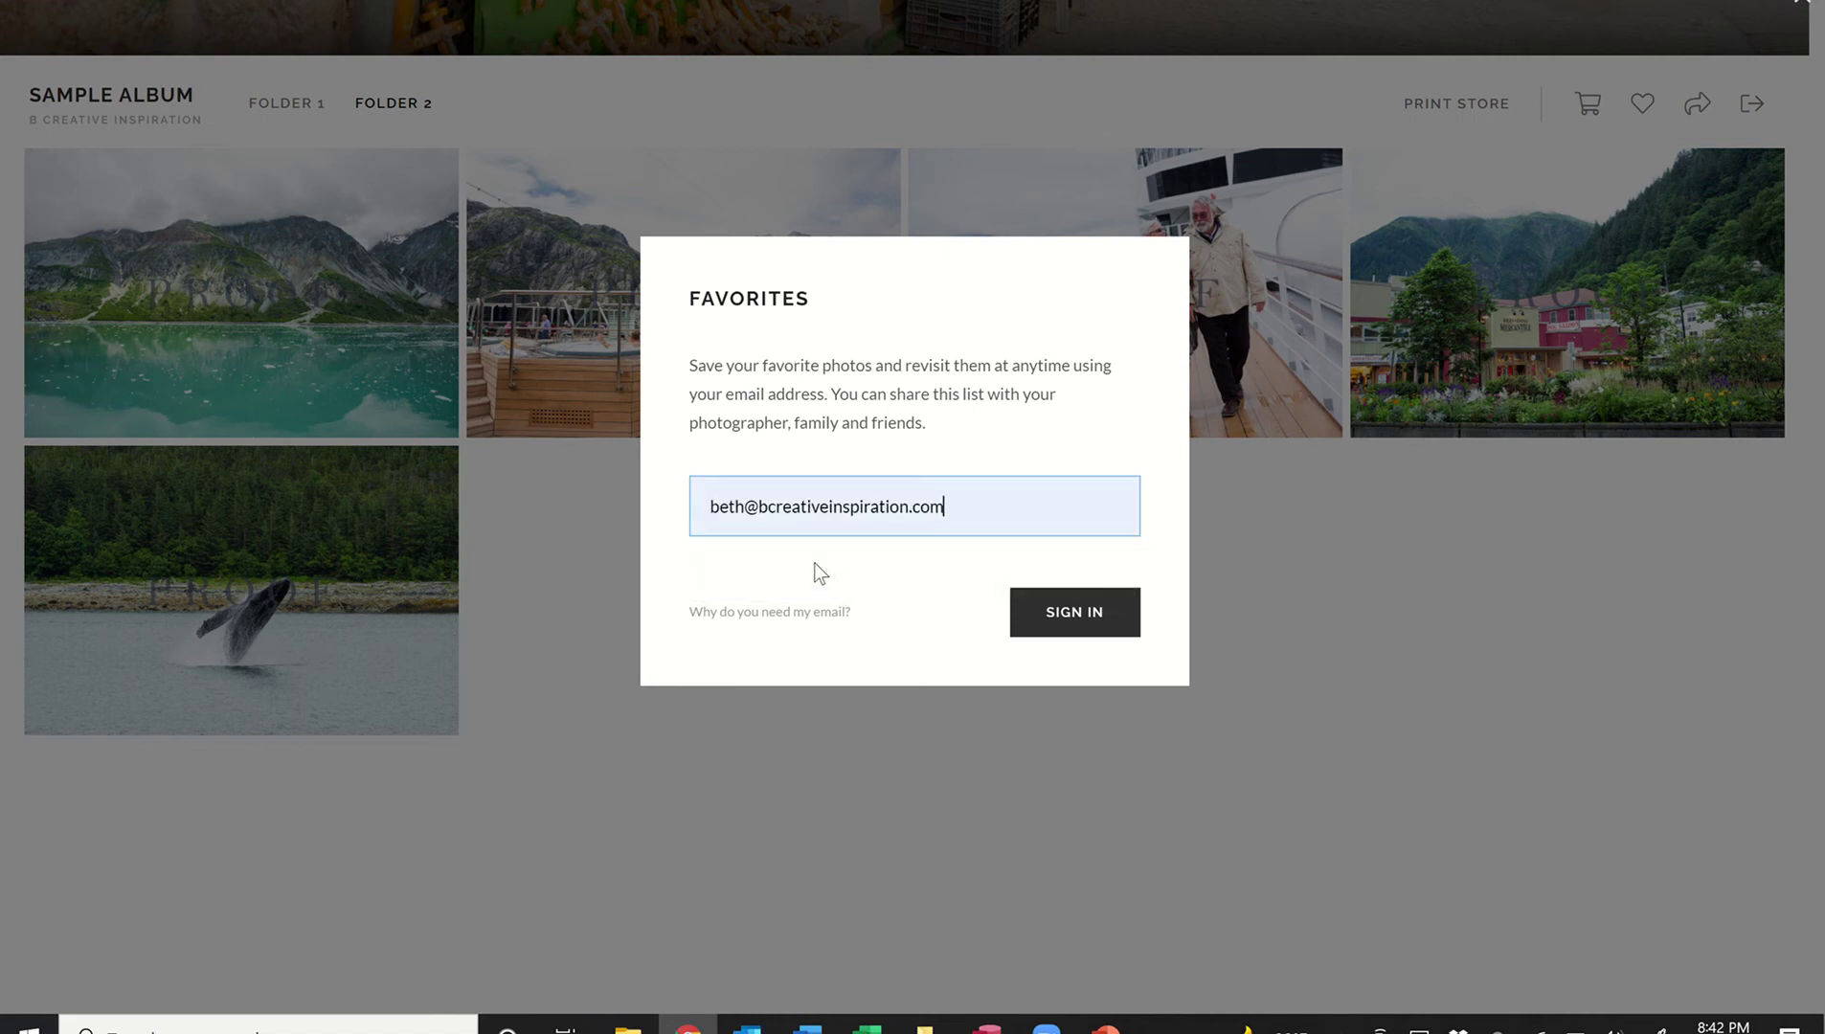
{"action": "left_click", "coordinate": [1044, 612]}
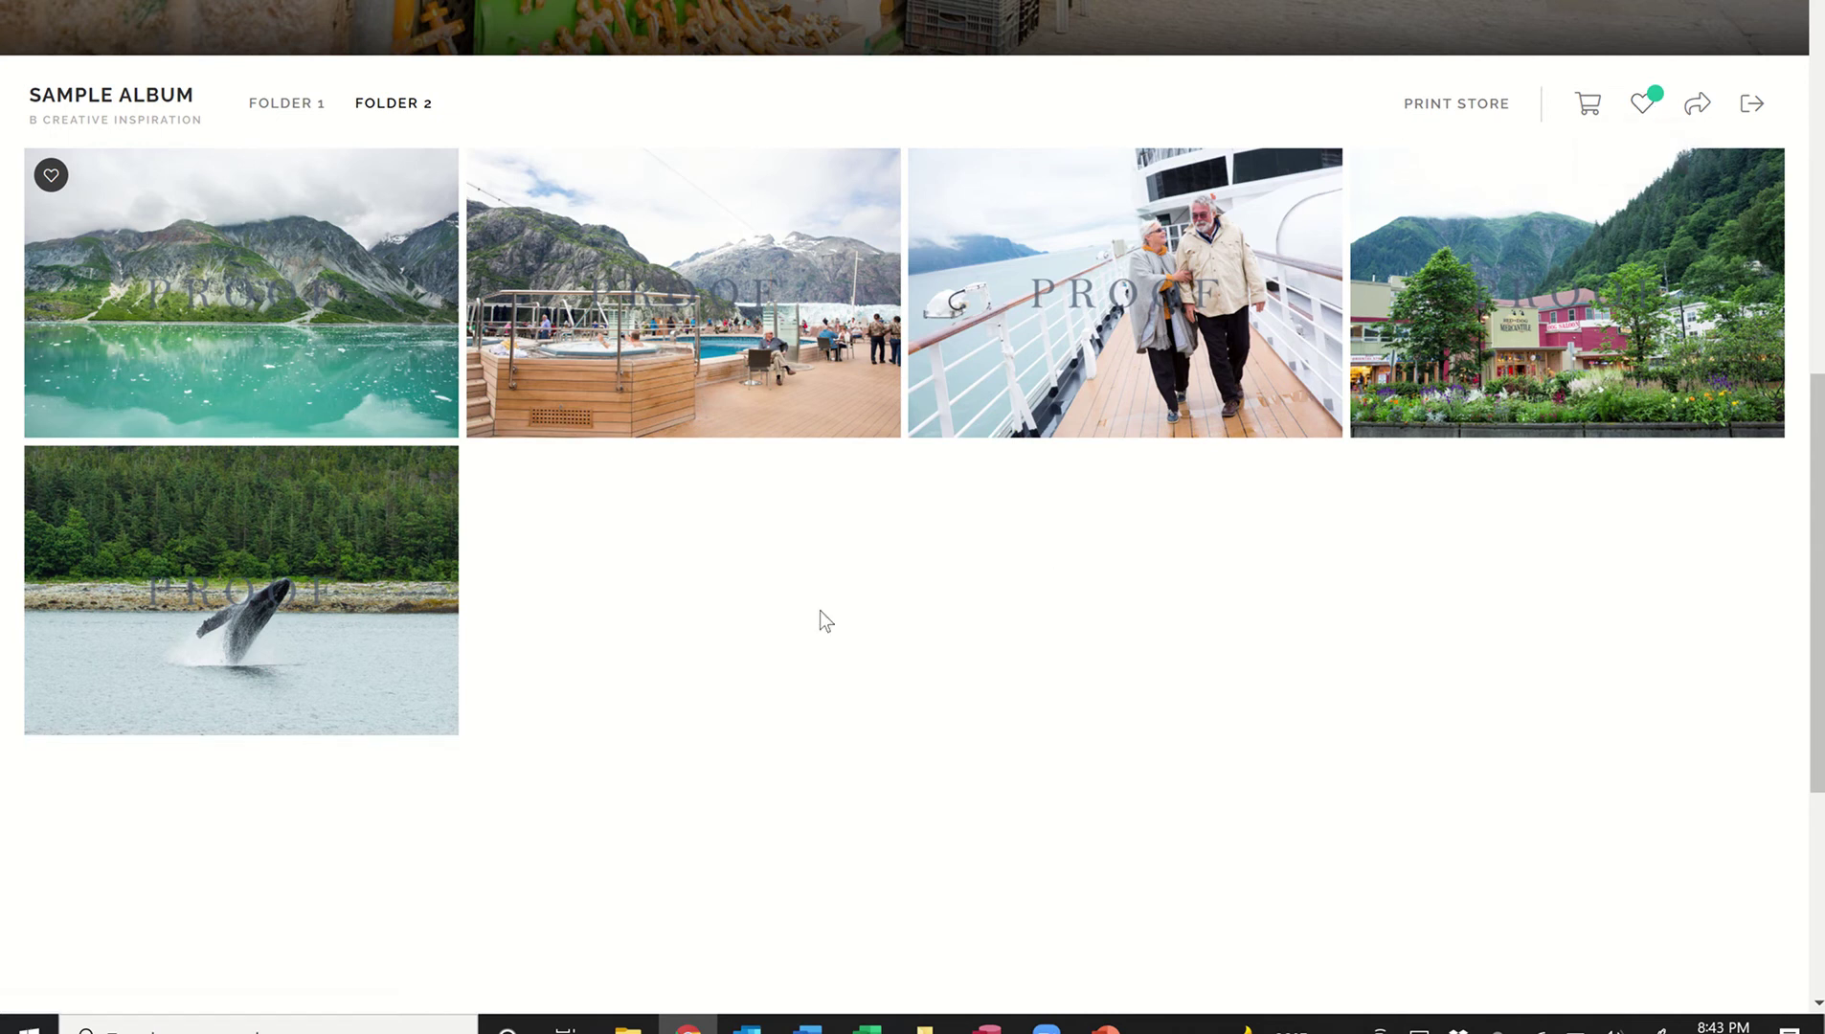
Favorite the couple-on-deck and breaching whale photos in Folder 2.
{"action": "mouse_move", "coordinate": [412, 416]}
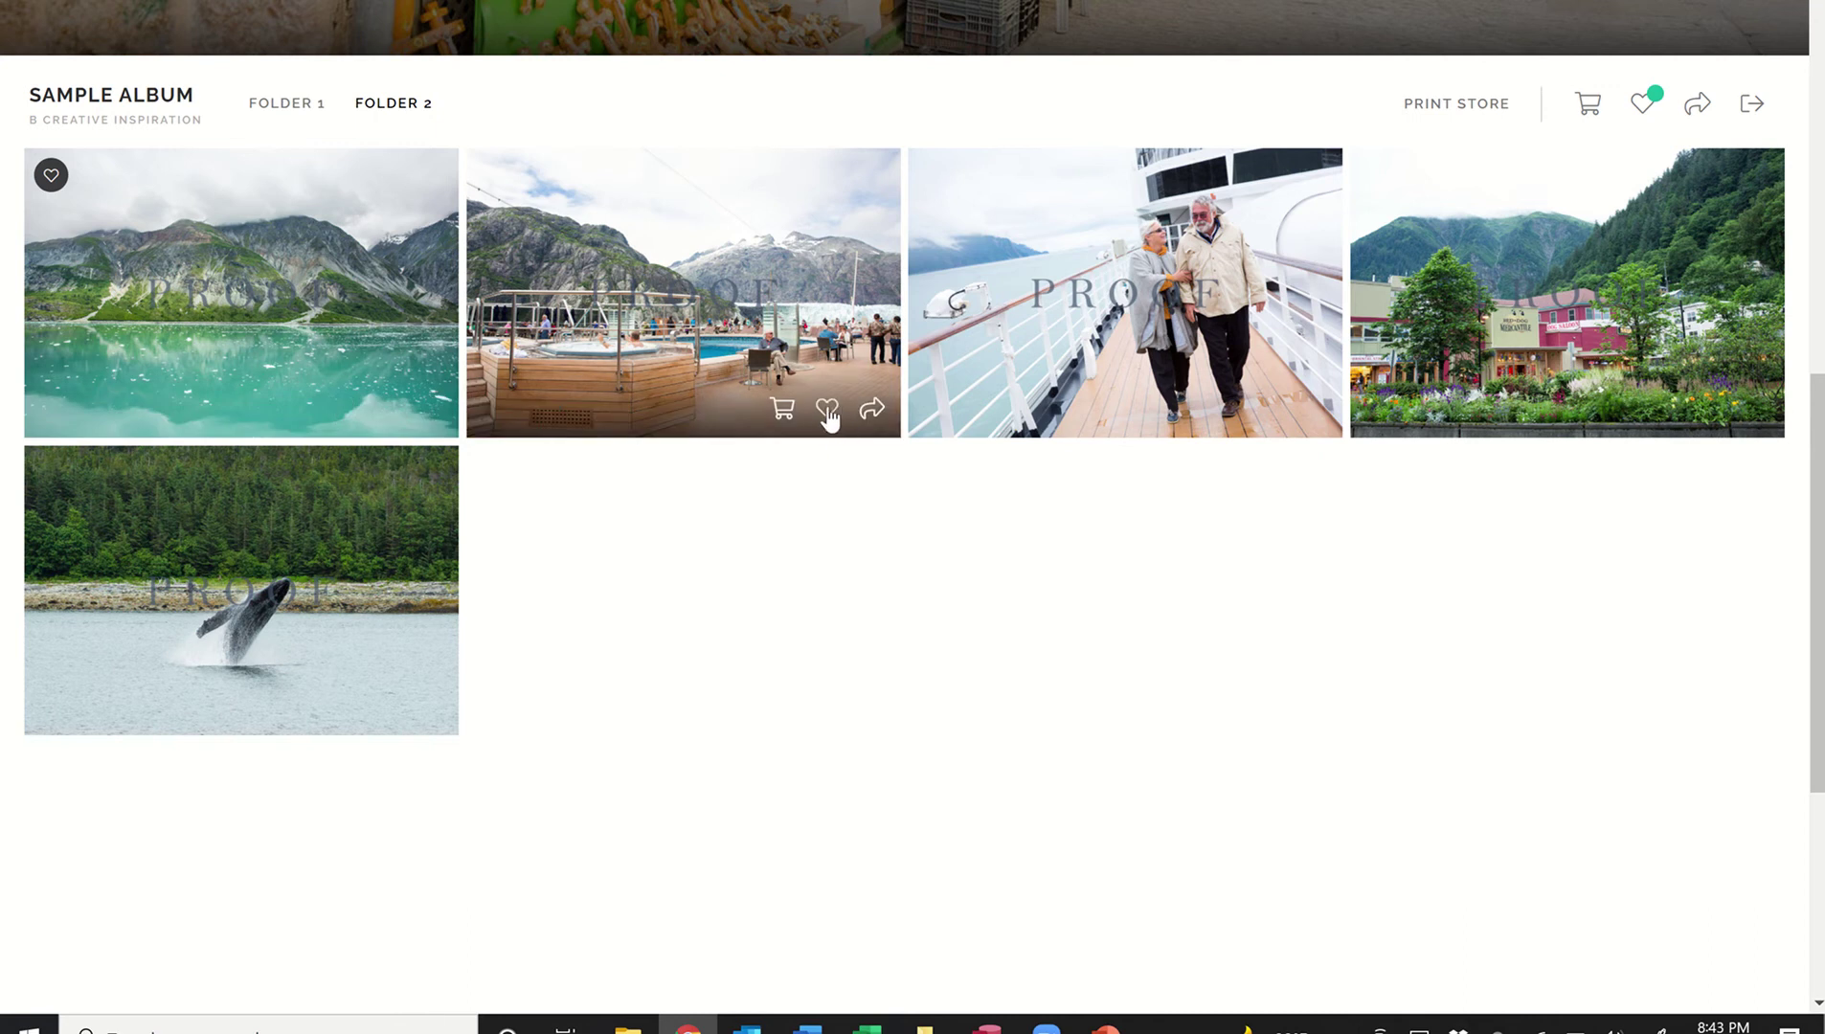
{"action": "left_click", "coordinate": [1271, 412]}
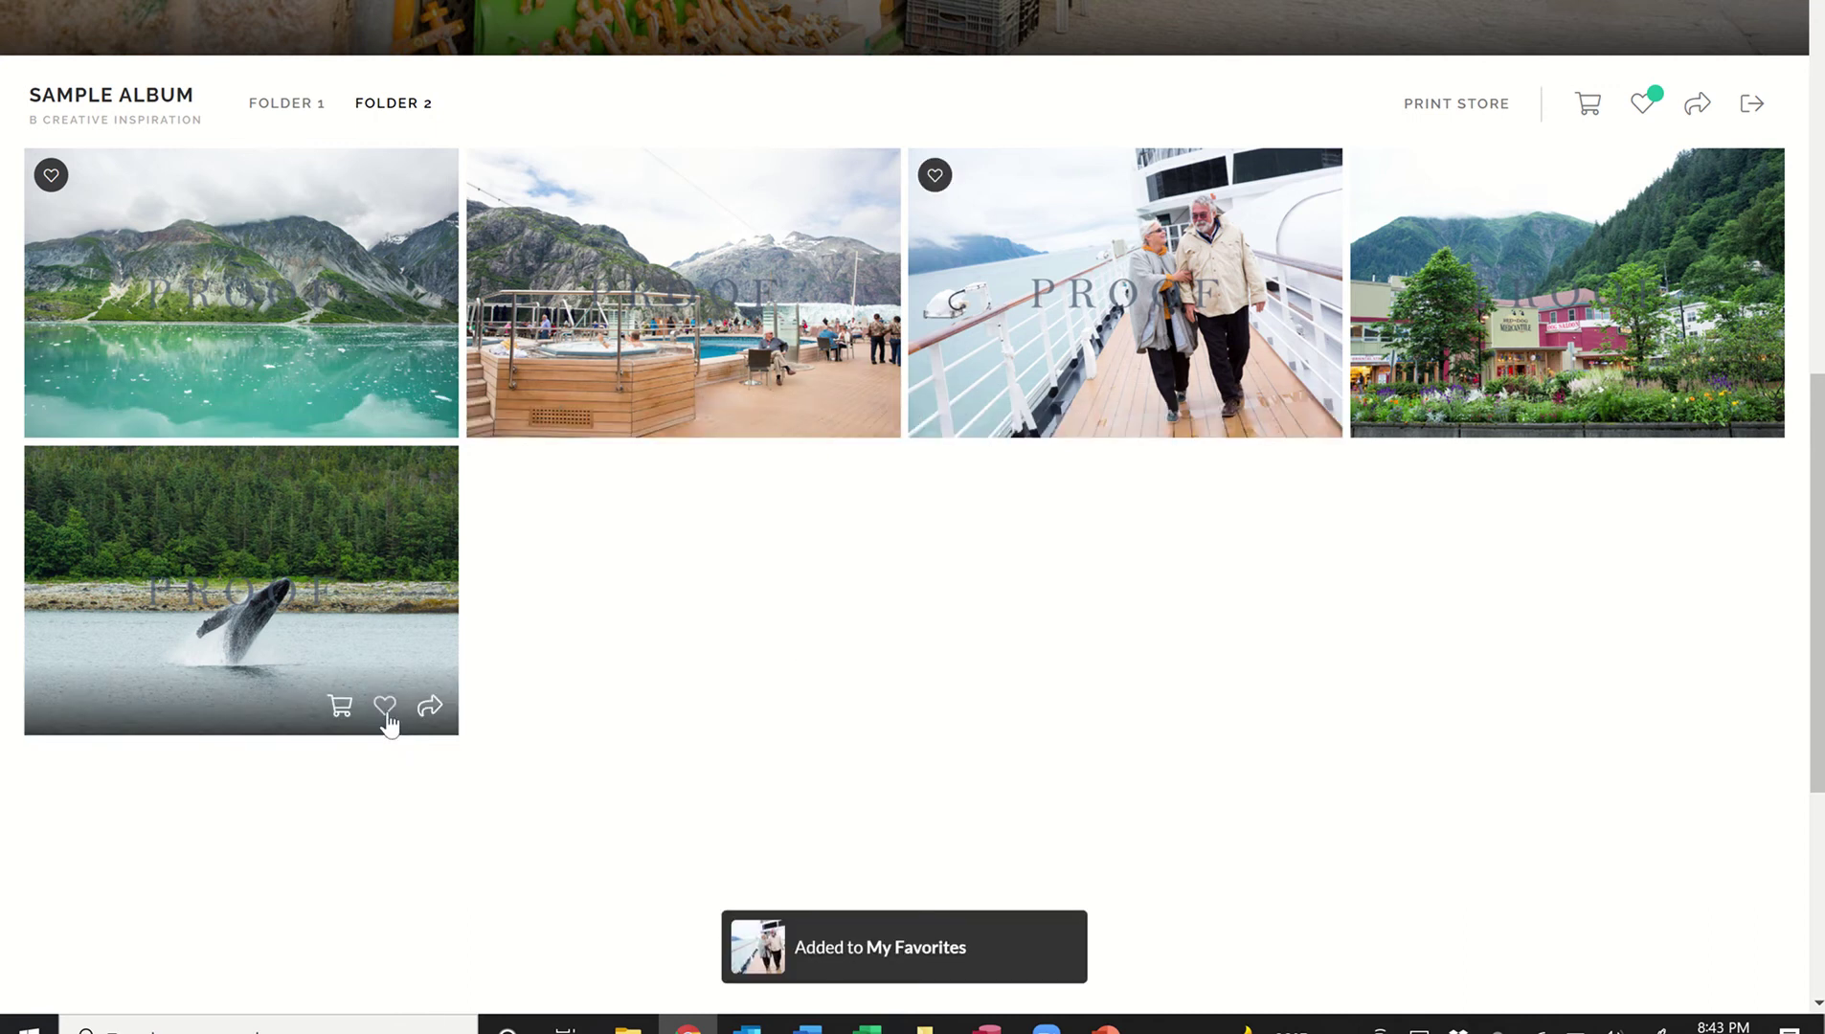
{"action": "left_click", "coordinate": [384, 708]}
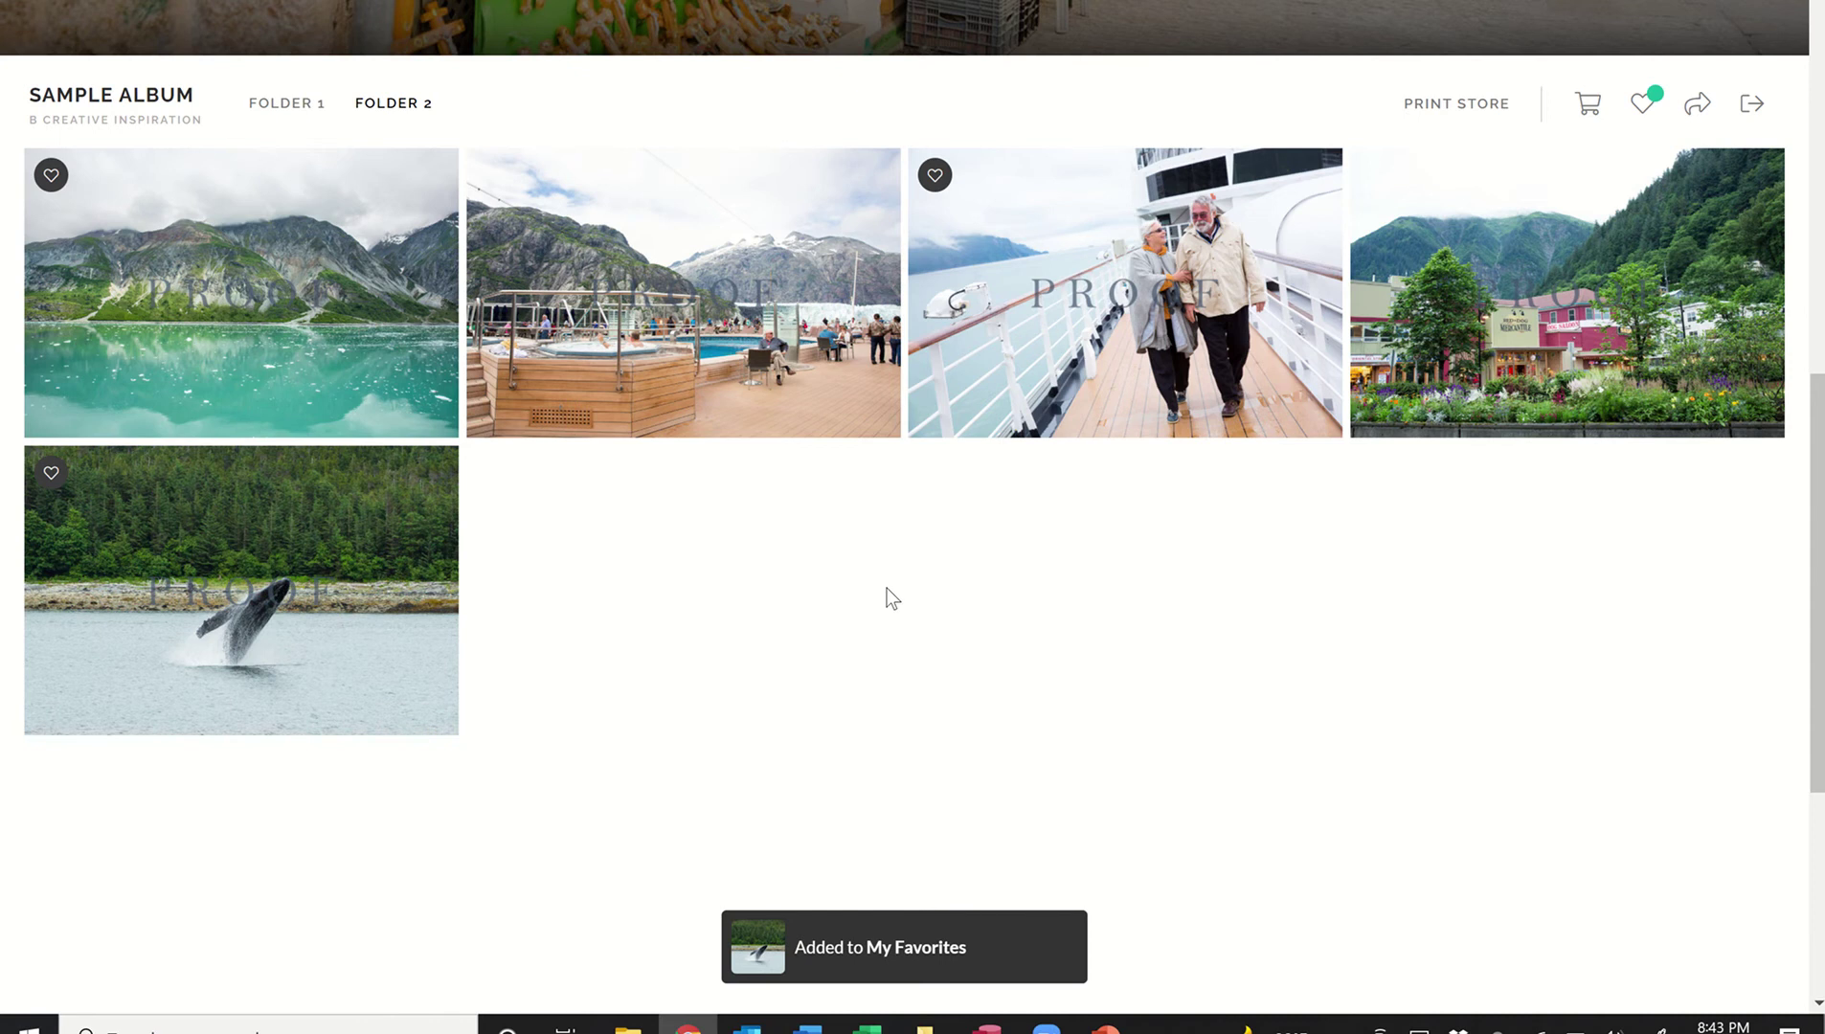
Switch to Folder 1 and favorite the Western Wall and prayer-shawl crowd photos.
{"action": "left_click", "coordinate": [308, 105]}
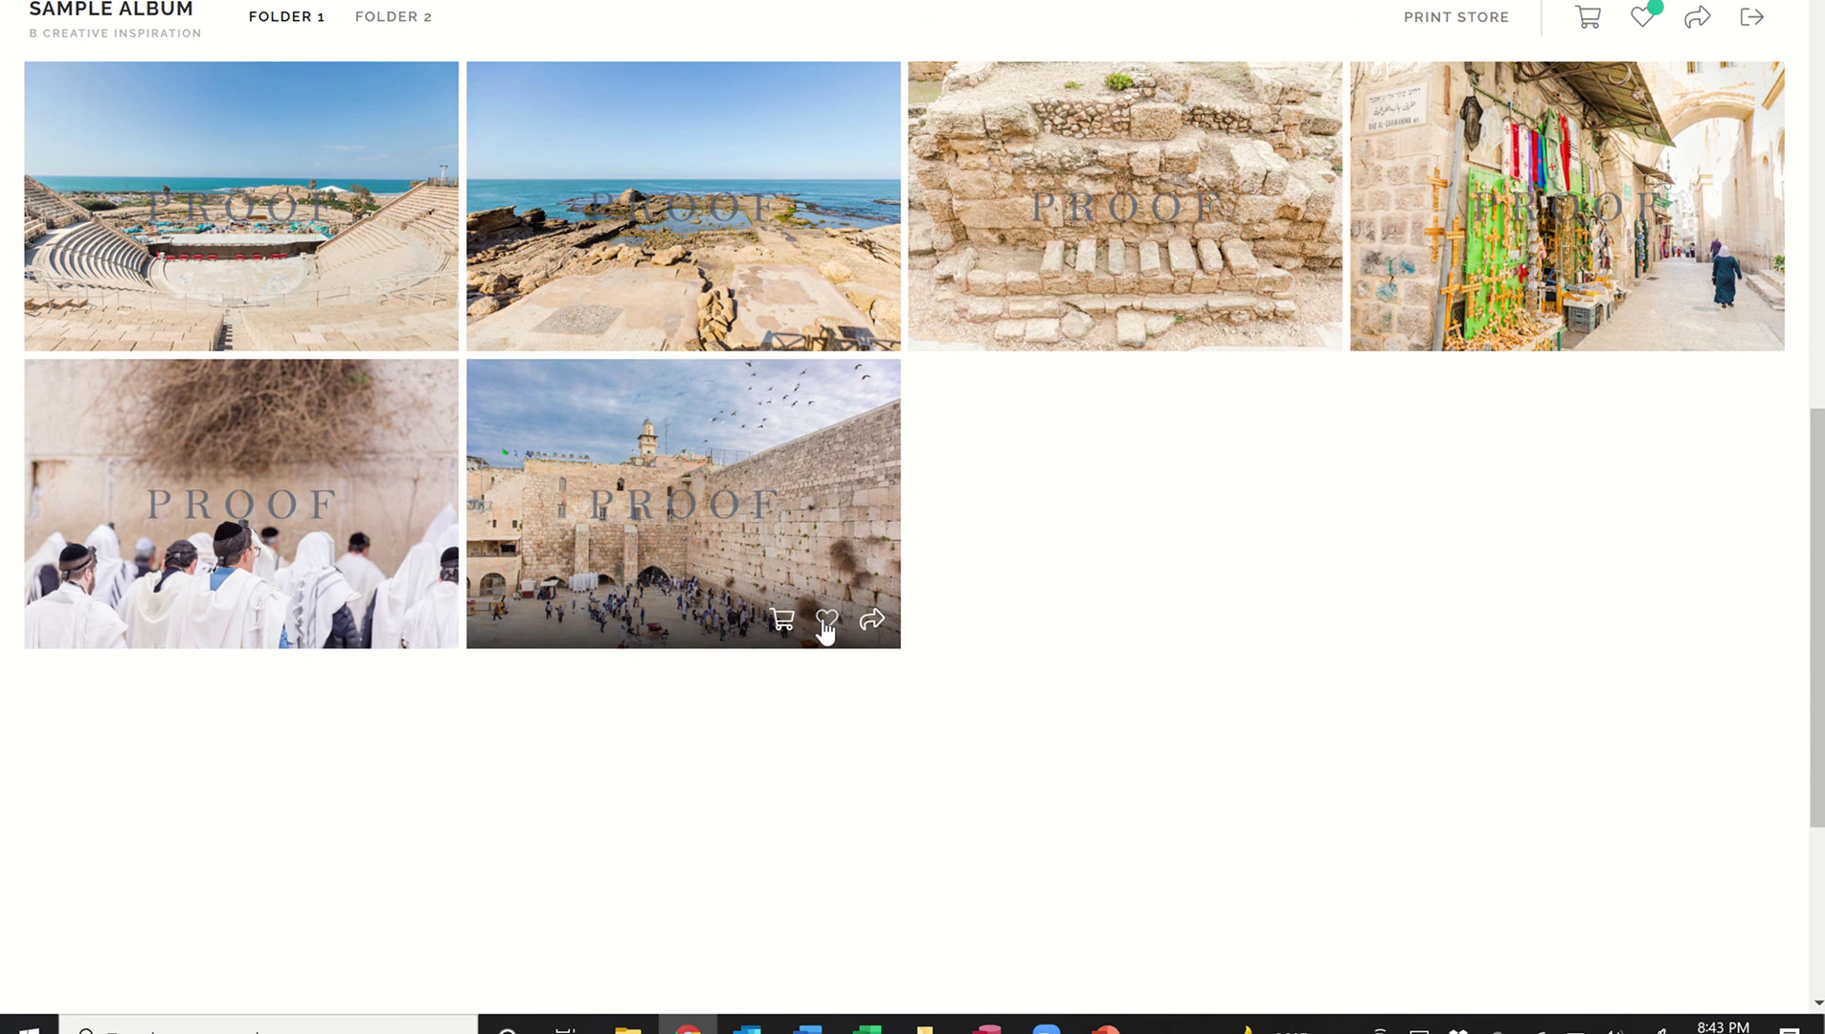
{"action": "left_click", "coordinate": [826, 622]}
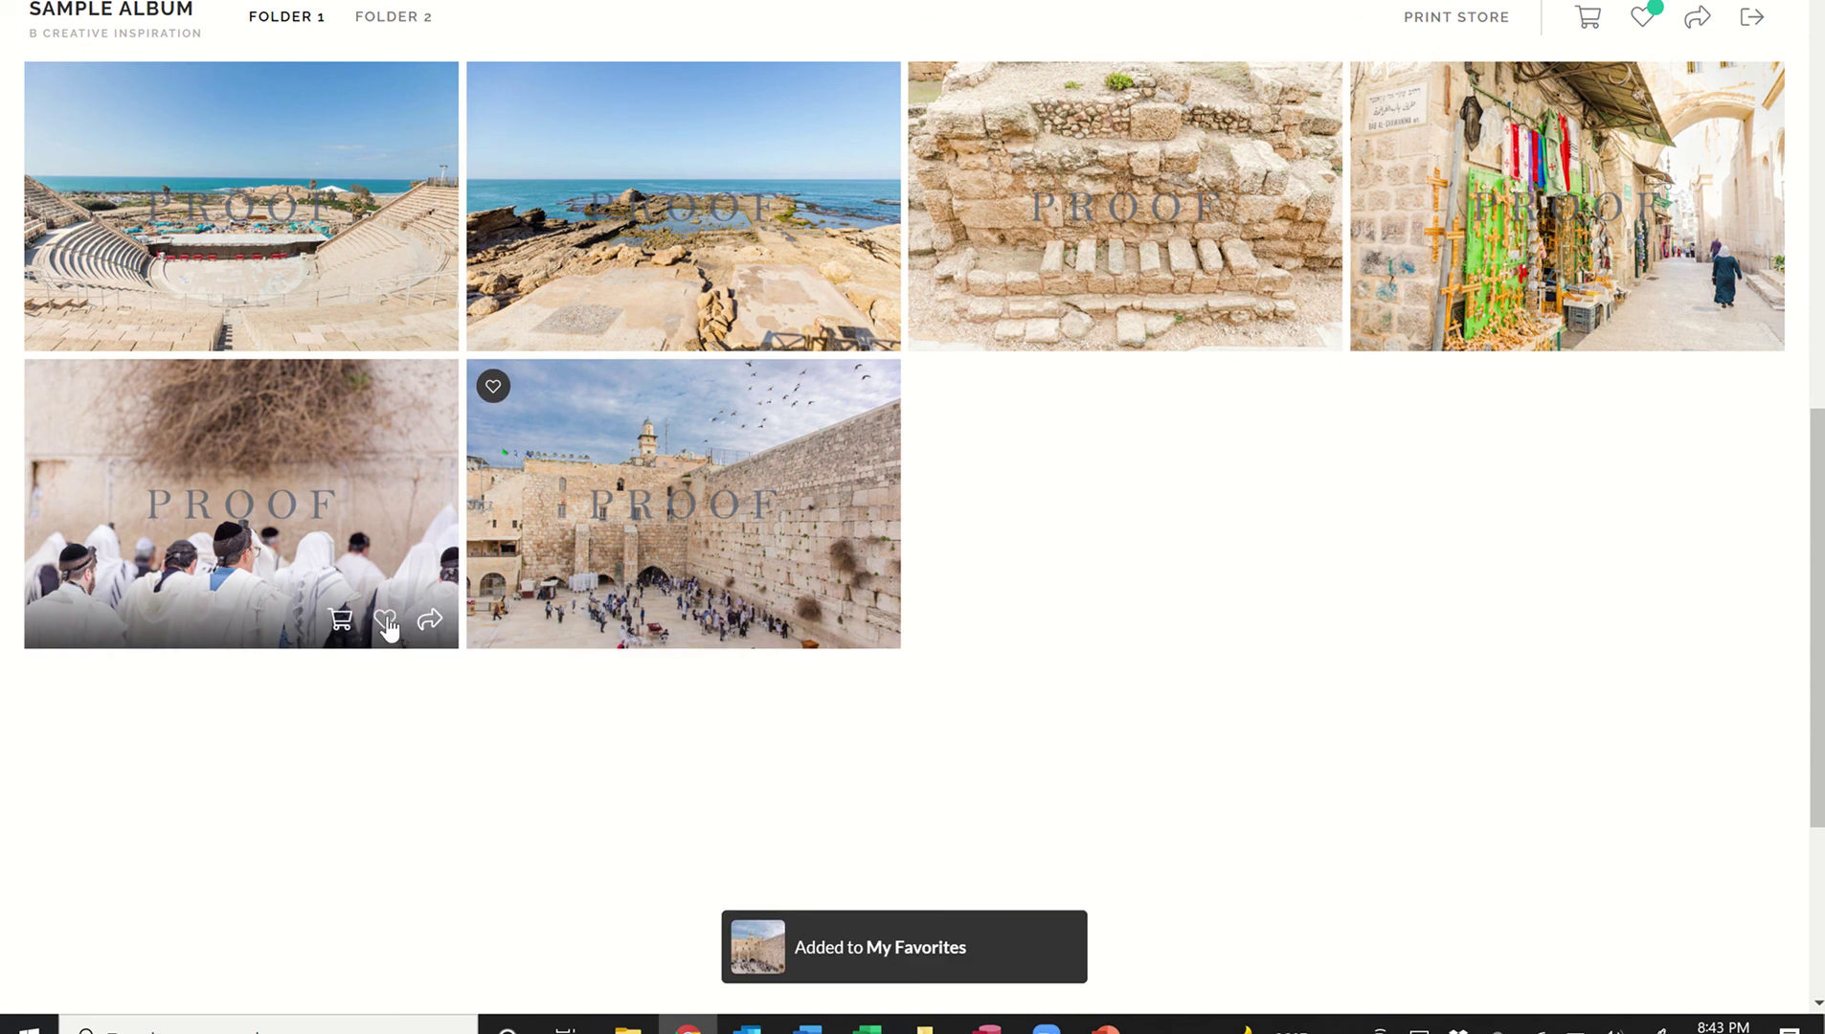
{"action": "left_click", "coordinate": [386, 622]}
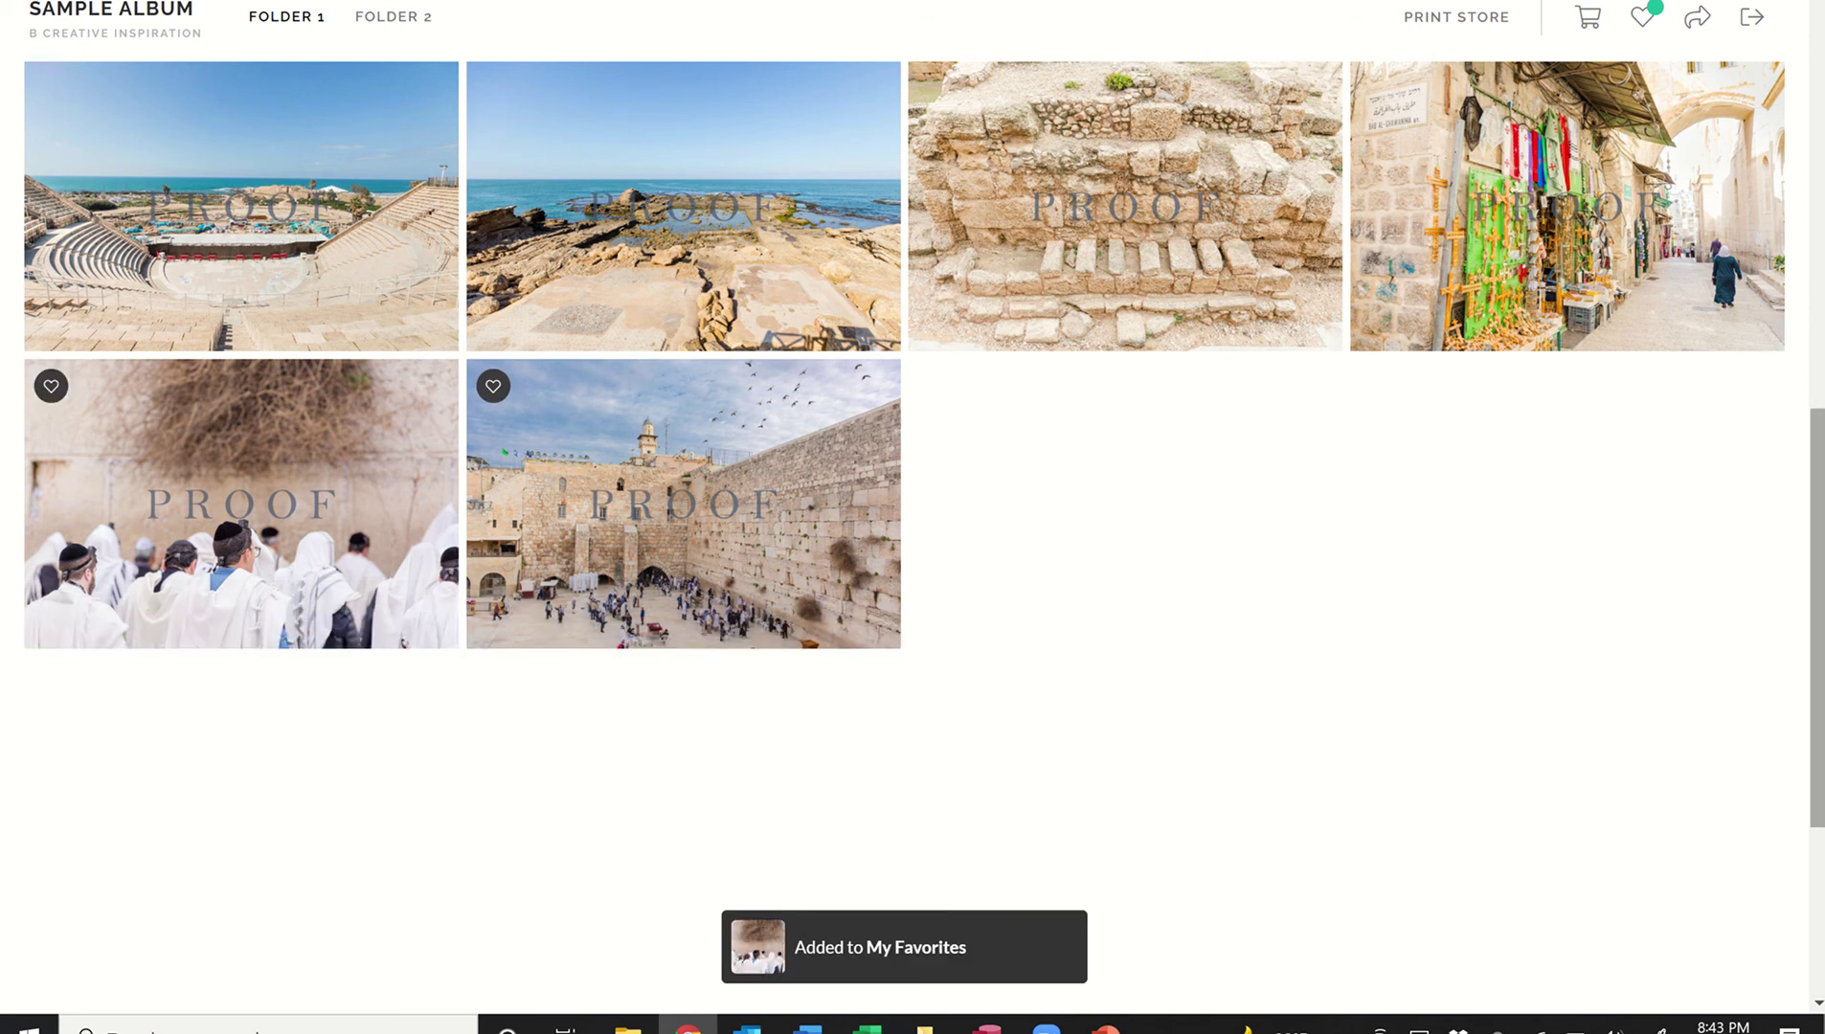
{"action": "scroll", "coordinate": [1816, 613], "scroll_direction": "up", "scroll_amount": 2}
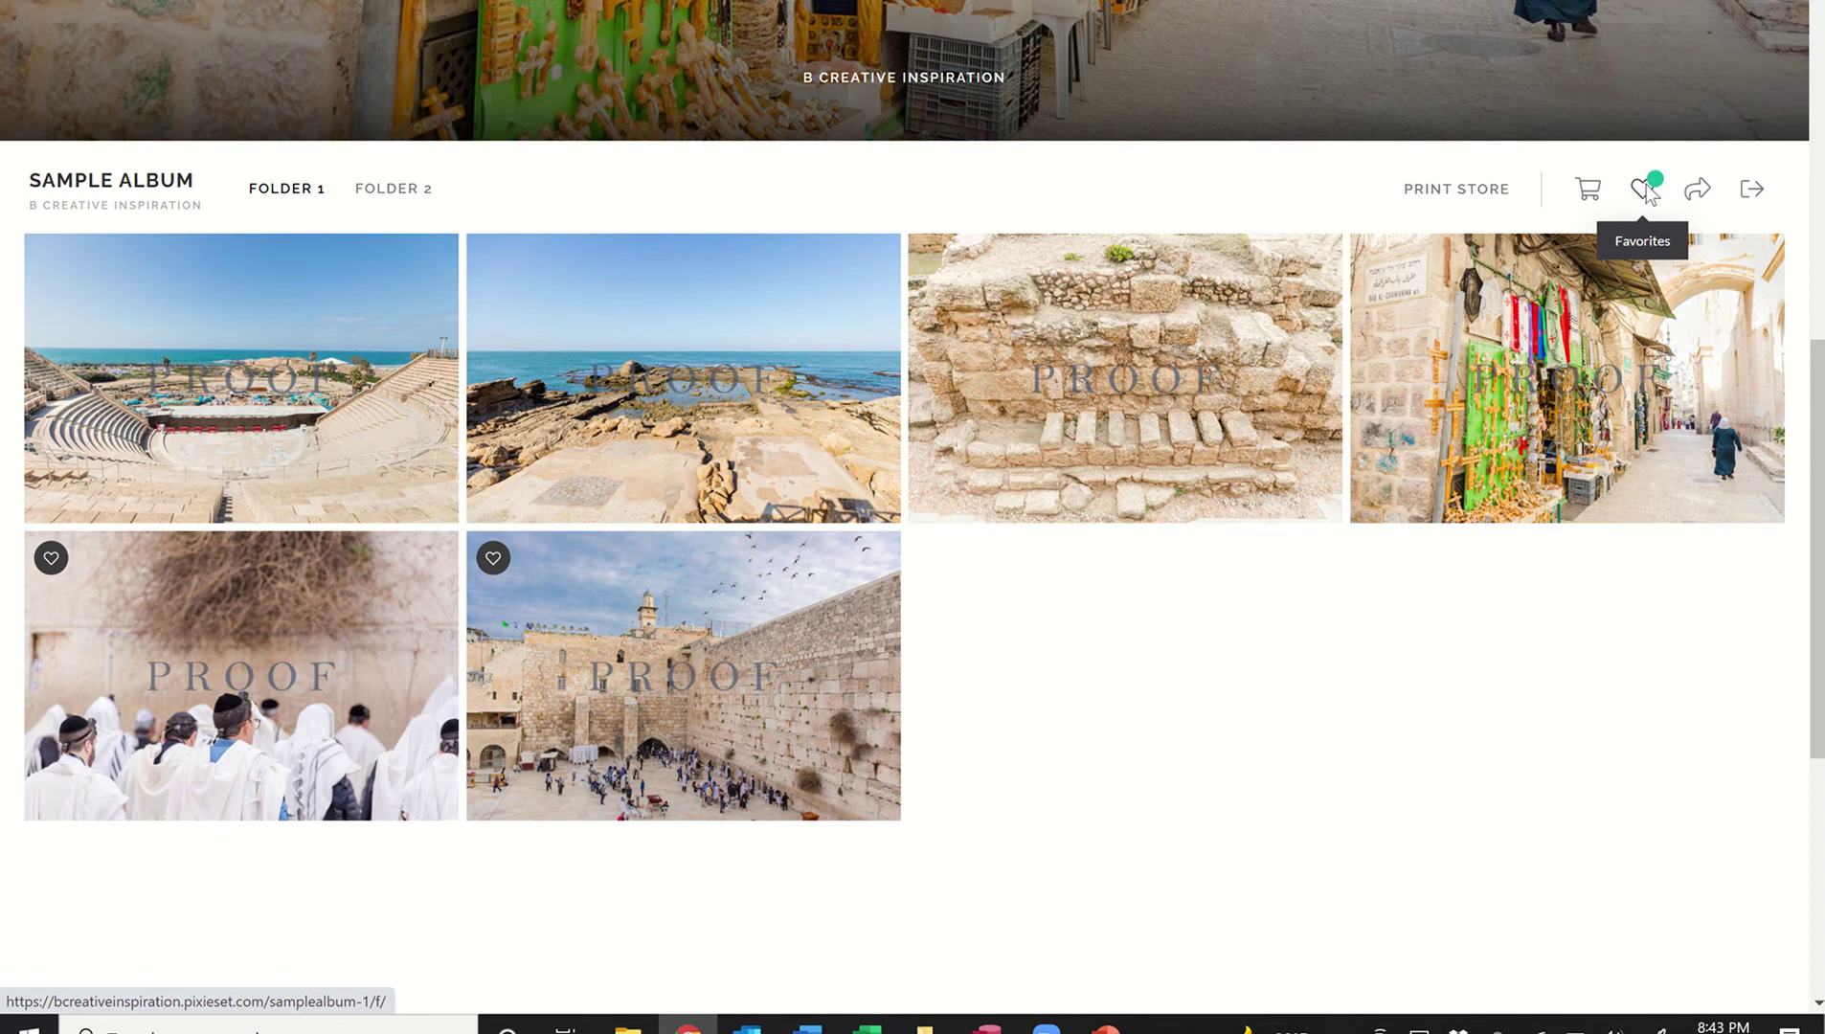
Remove the prayer-shawl photo from the My Favorites list.
{"action": "left_click", "coordinate": [1645, 185]}
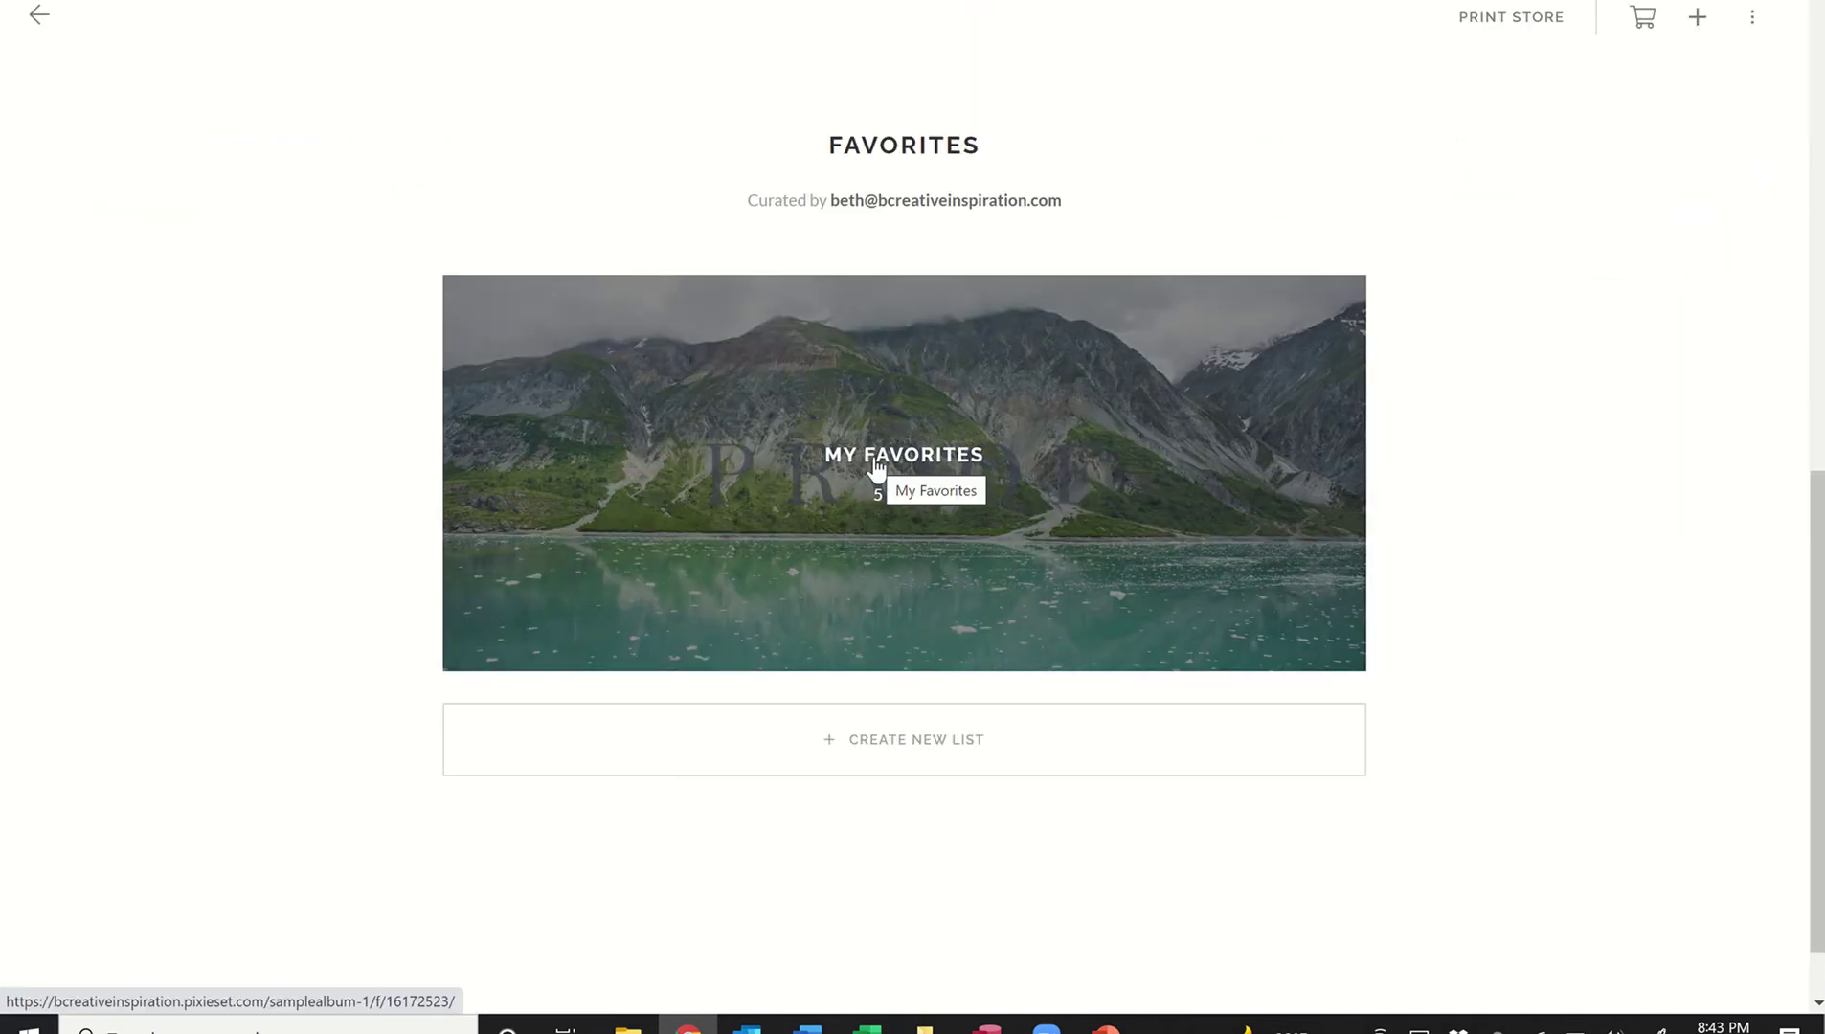
{"action": "left_click", "coordinate": [908, 520]}
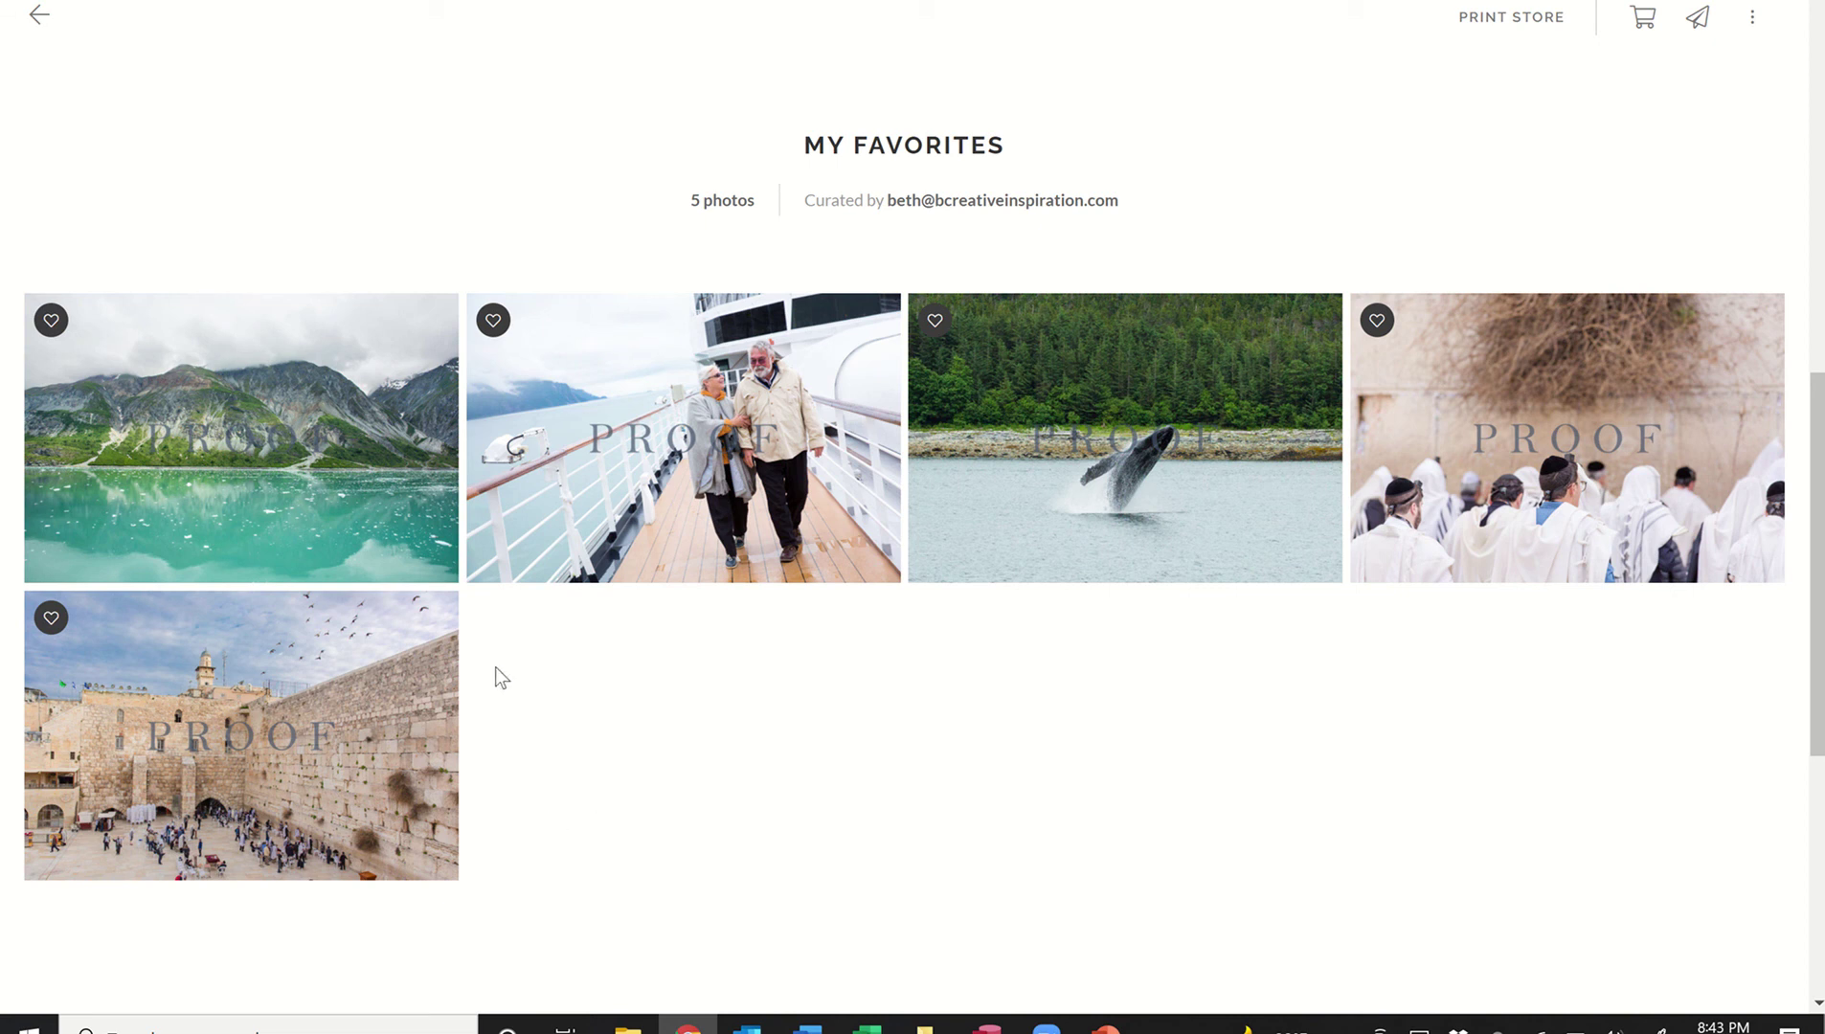
{"action": "mouse_move", "coordinate": [1712, 567]}
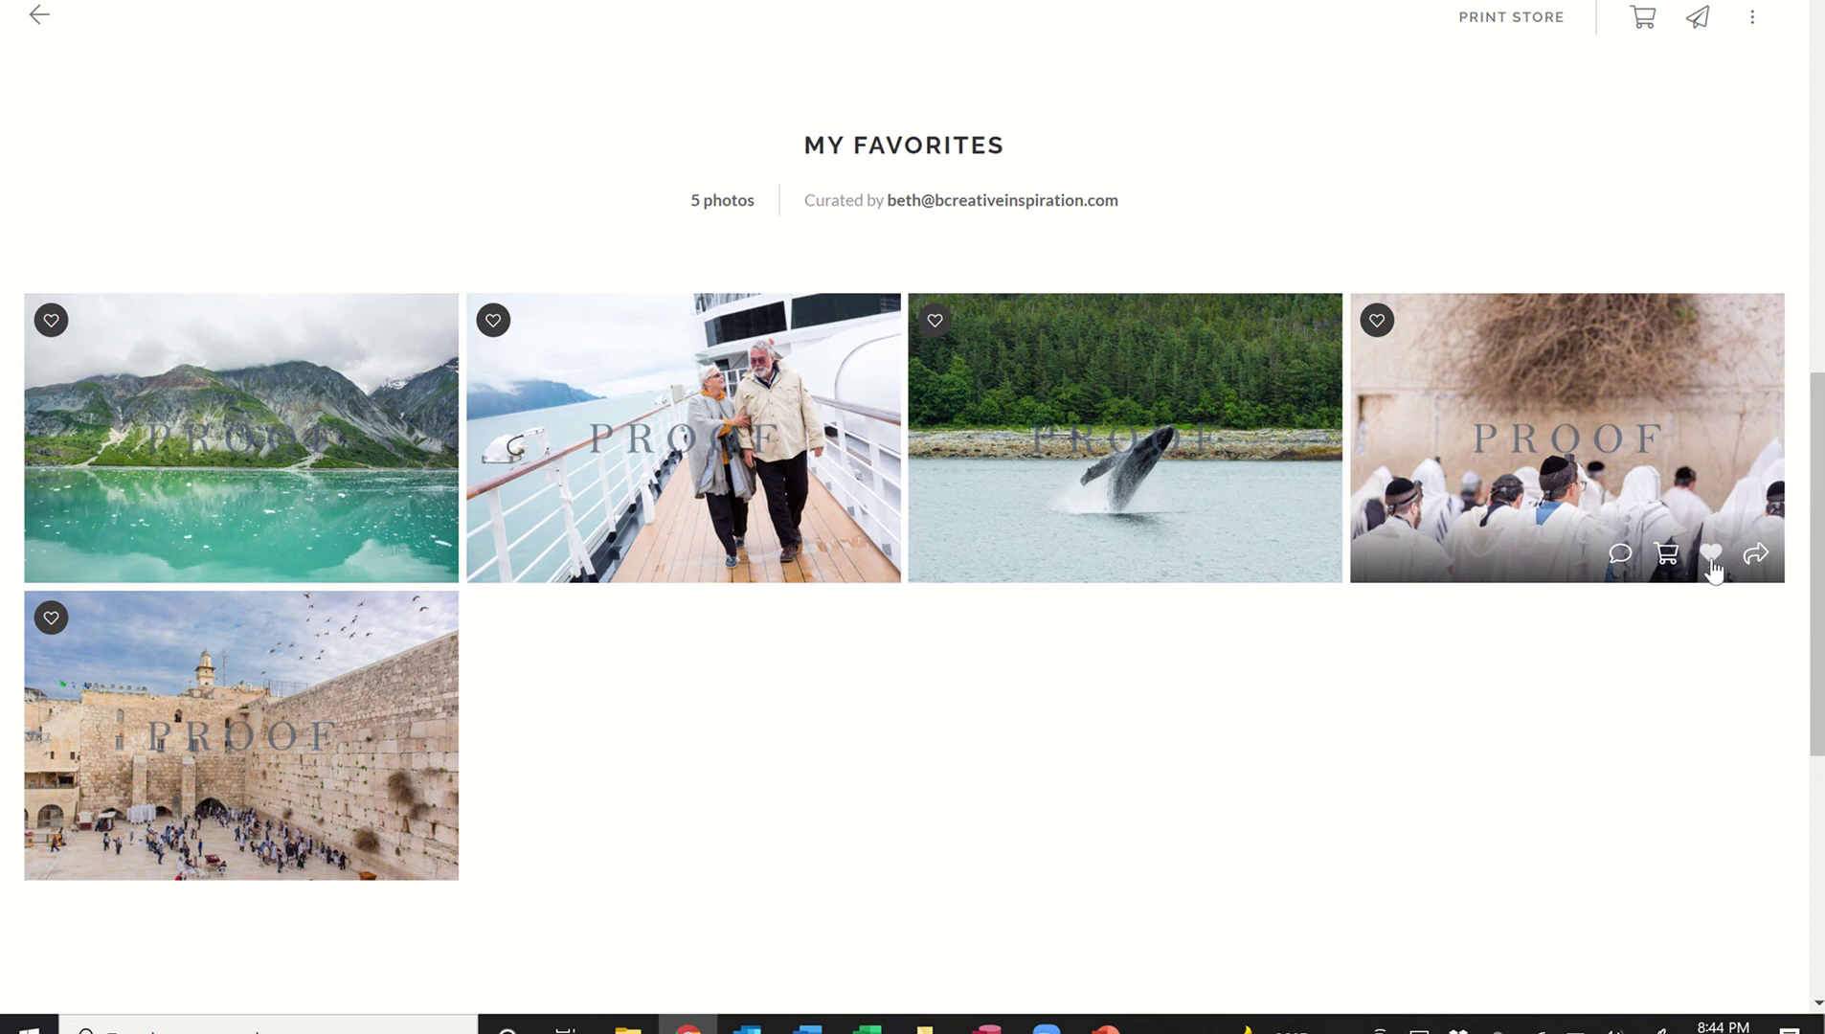
{"action": "left_click", "coordinate": [1712, 567]}
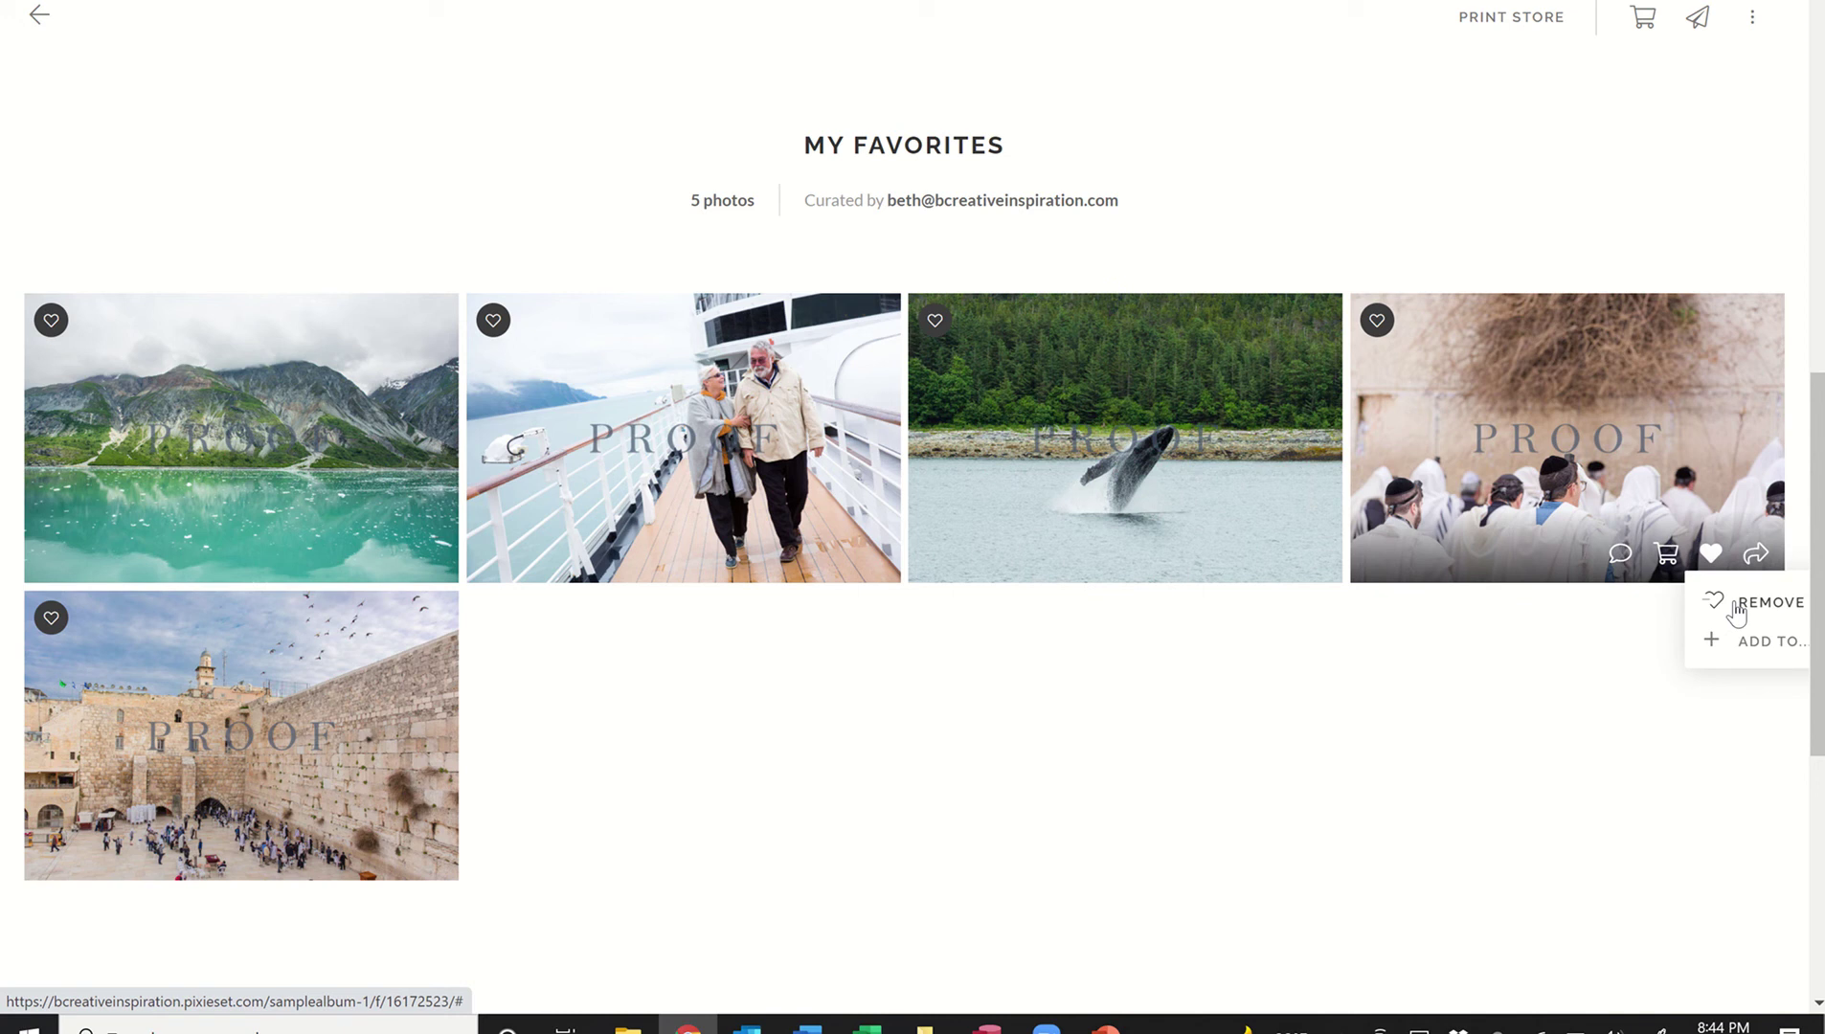
{"action": "left_click", "coordinate": [1736, 605]}
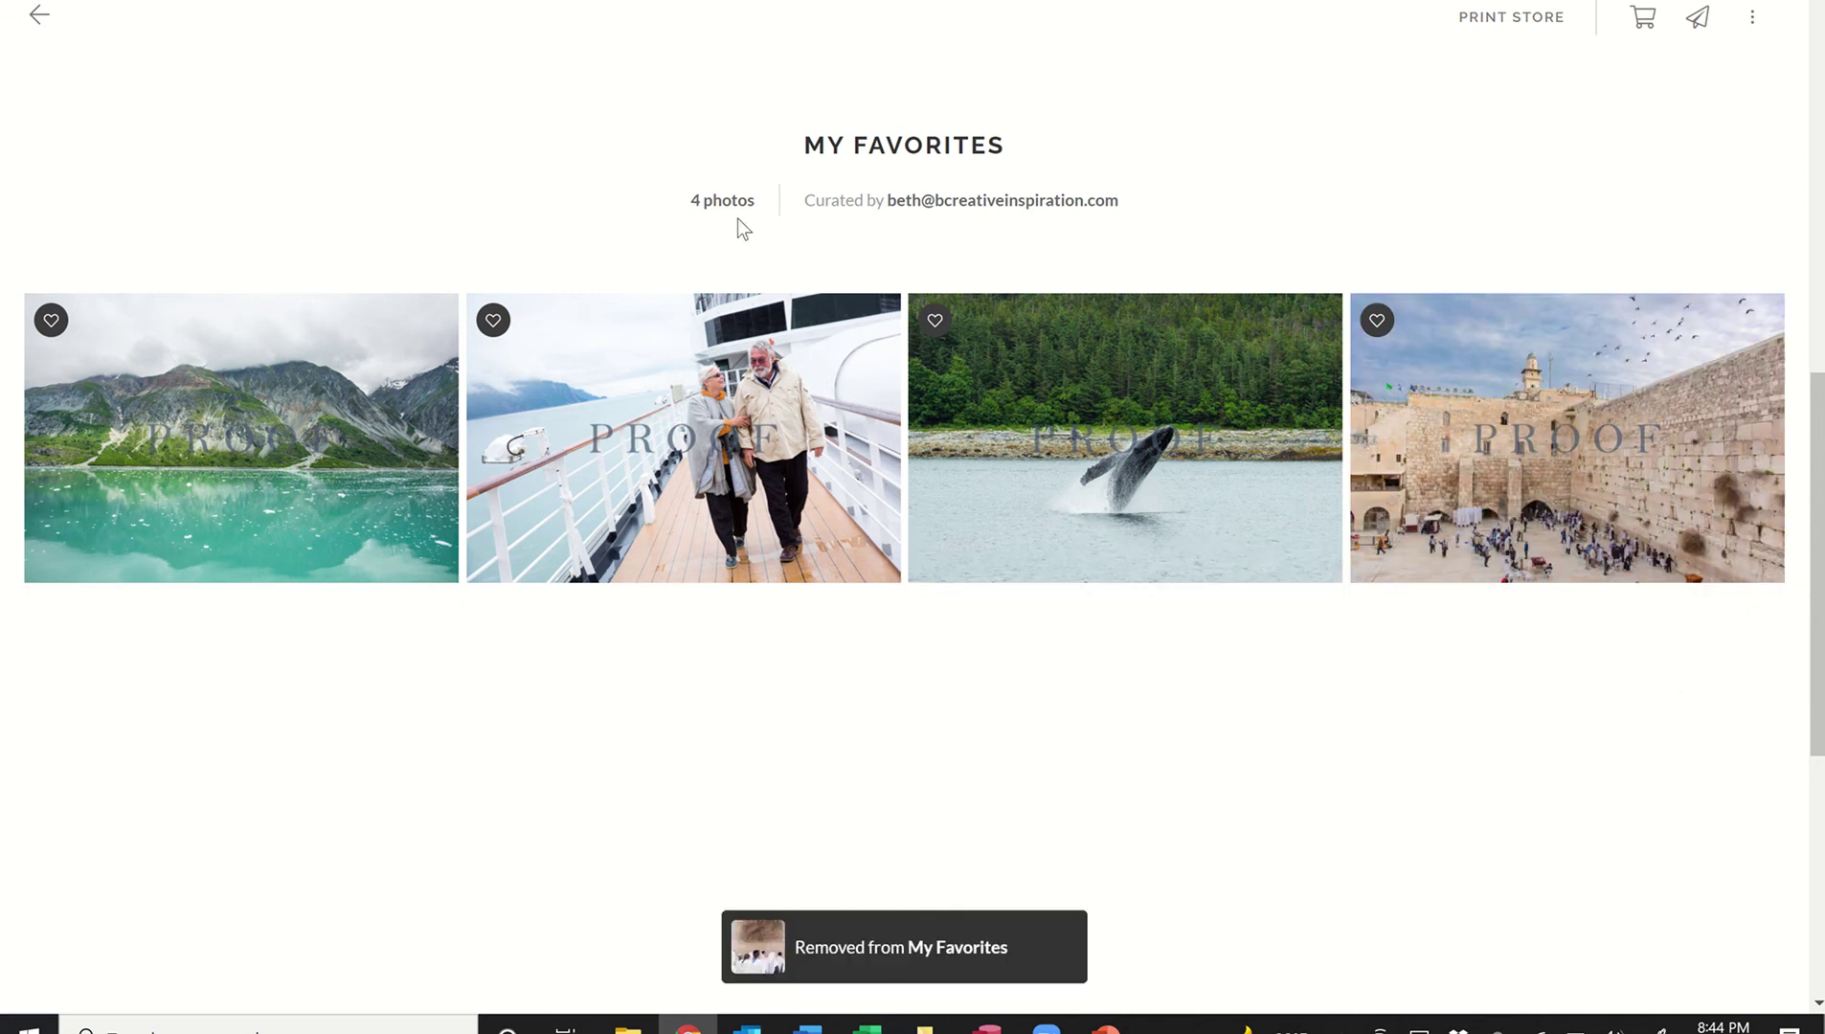
Check the list now shows 4 photos and go back to the favorites lists page.
{"action": "left_click_drag", "start_coordinate": [689, 201], "coordinate": [752, 203]}
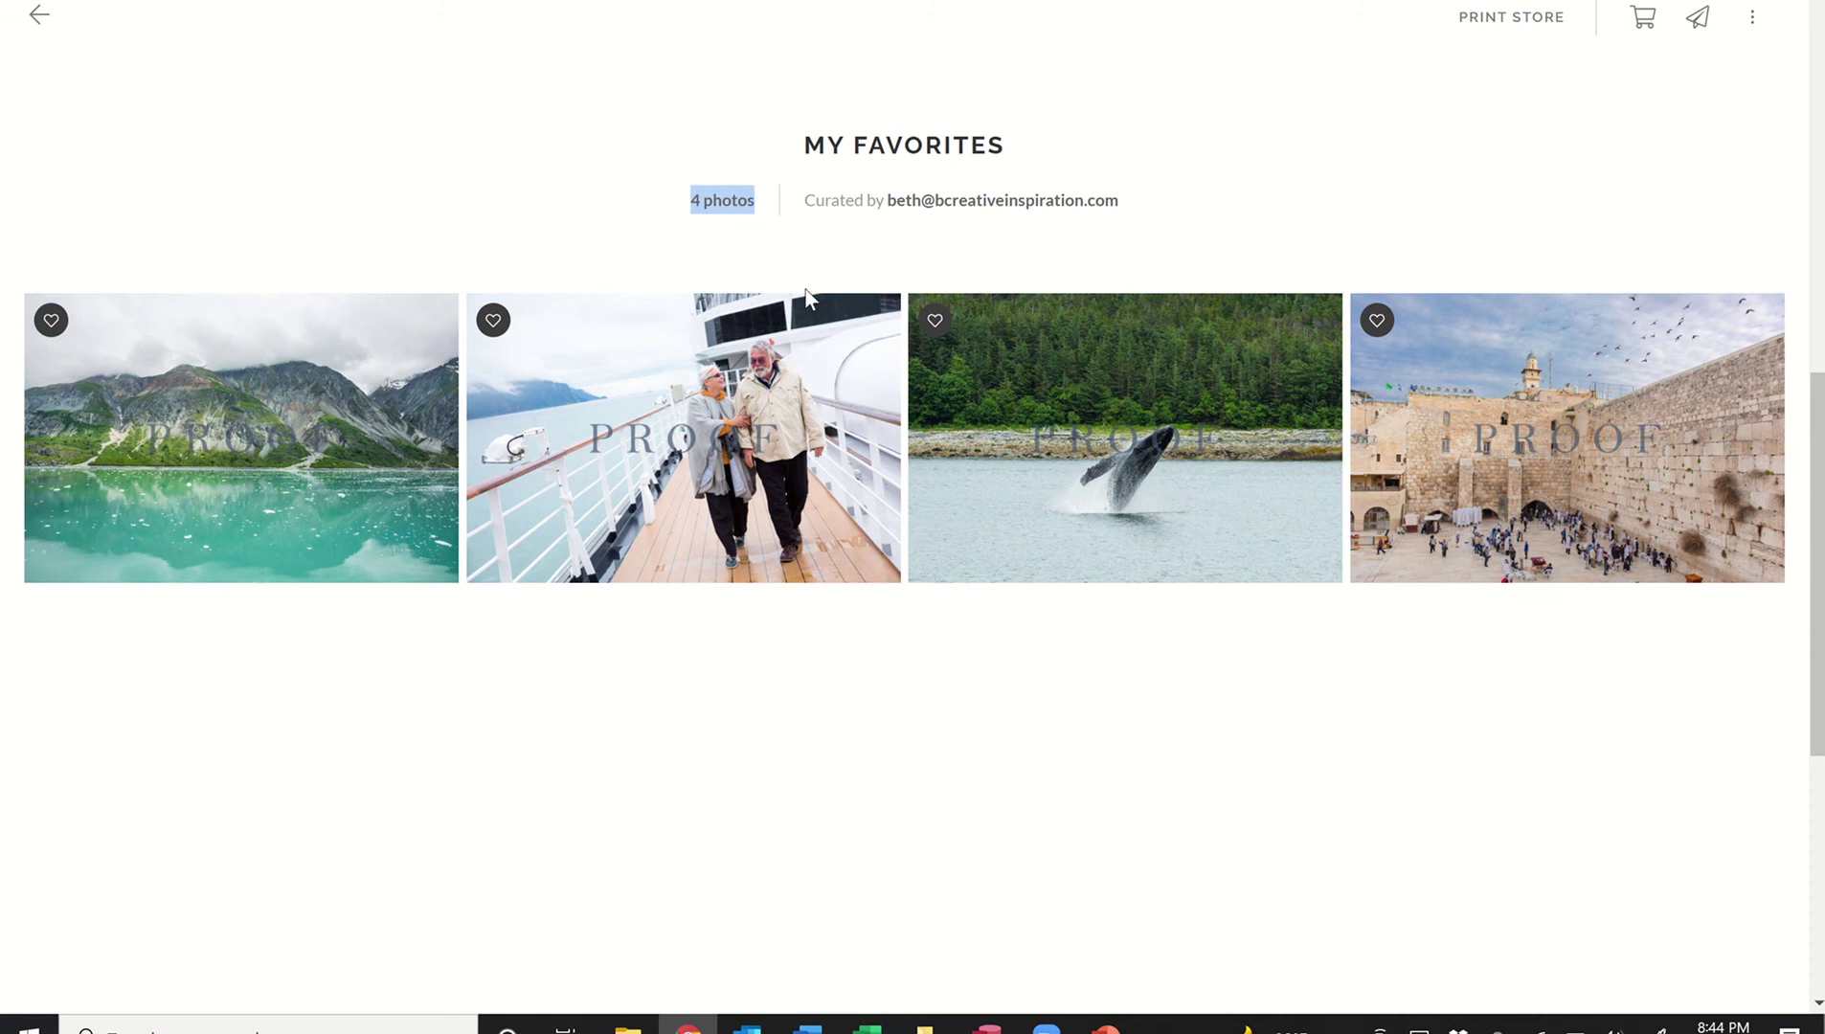
{"action": "left_click", "coordinate": [490, 206]}
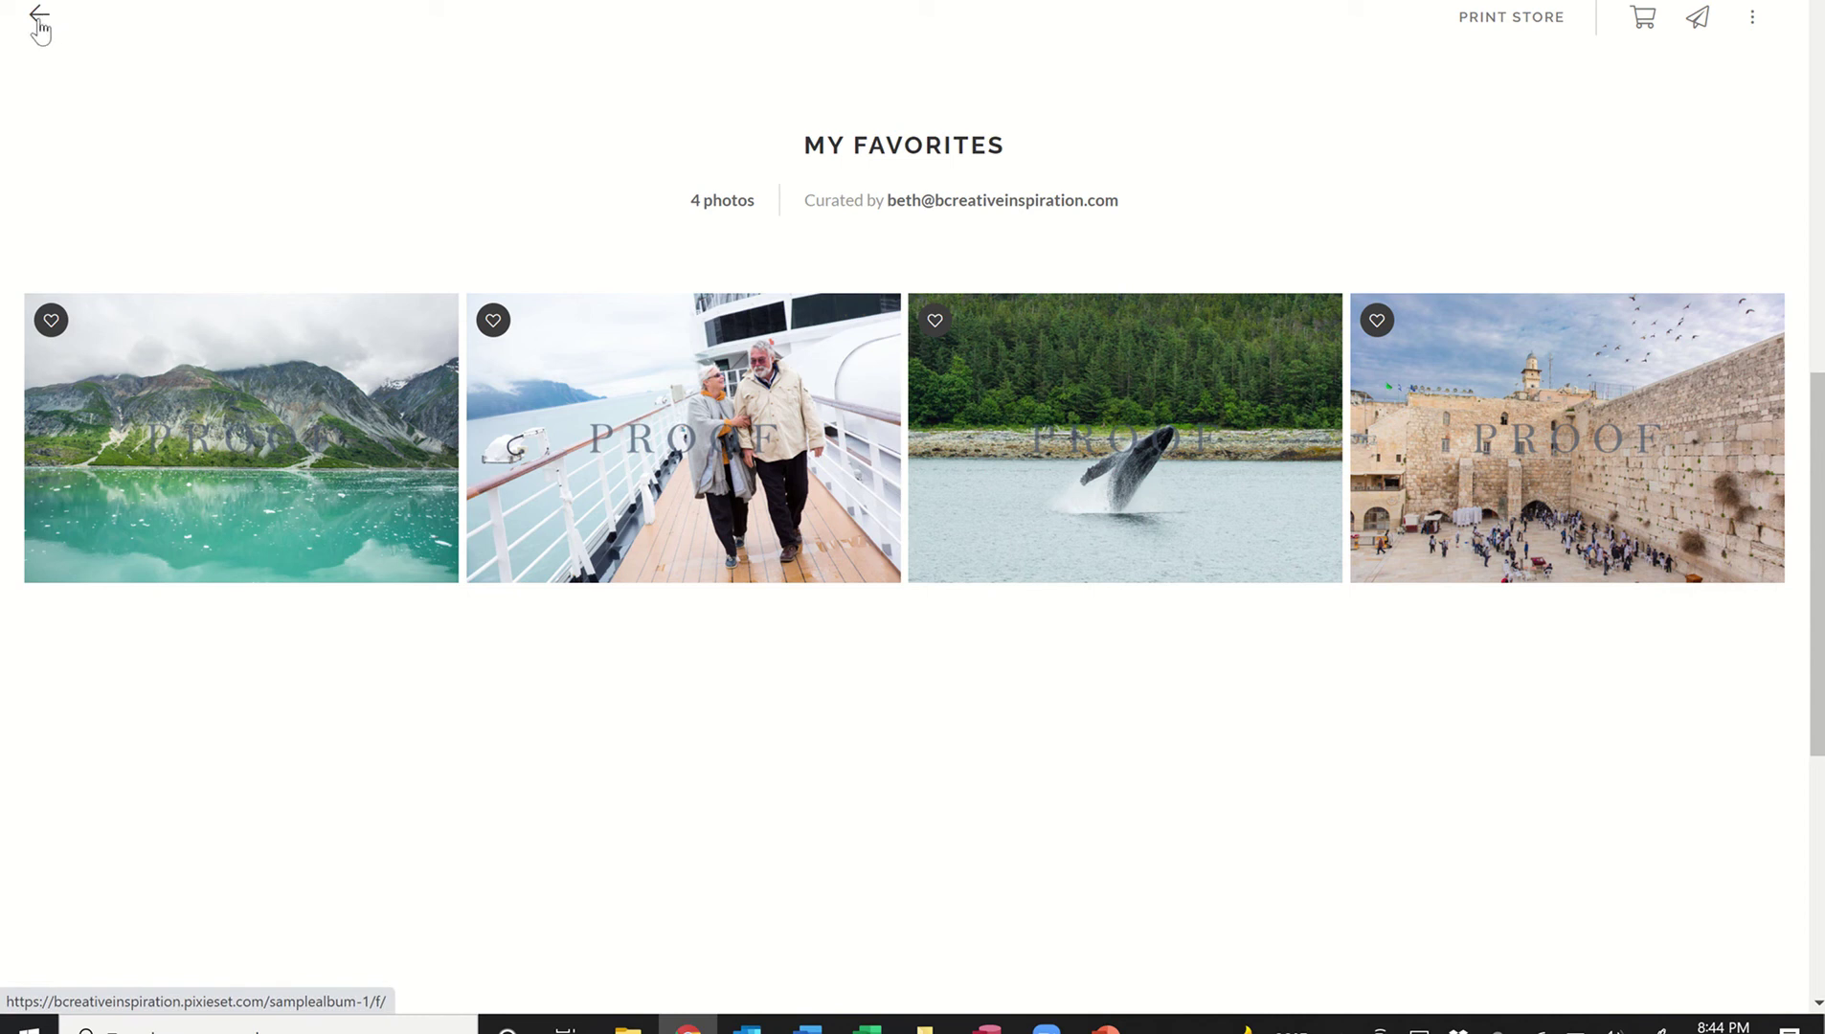
{"action": "left_click", "coordinate": [39, 21]}
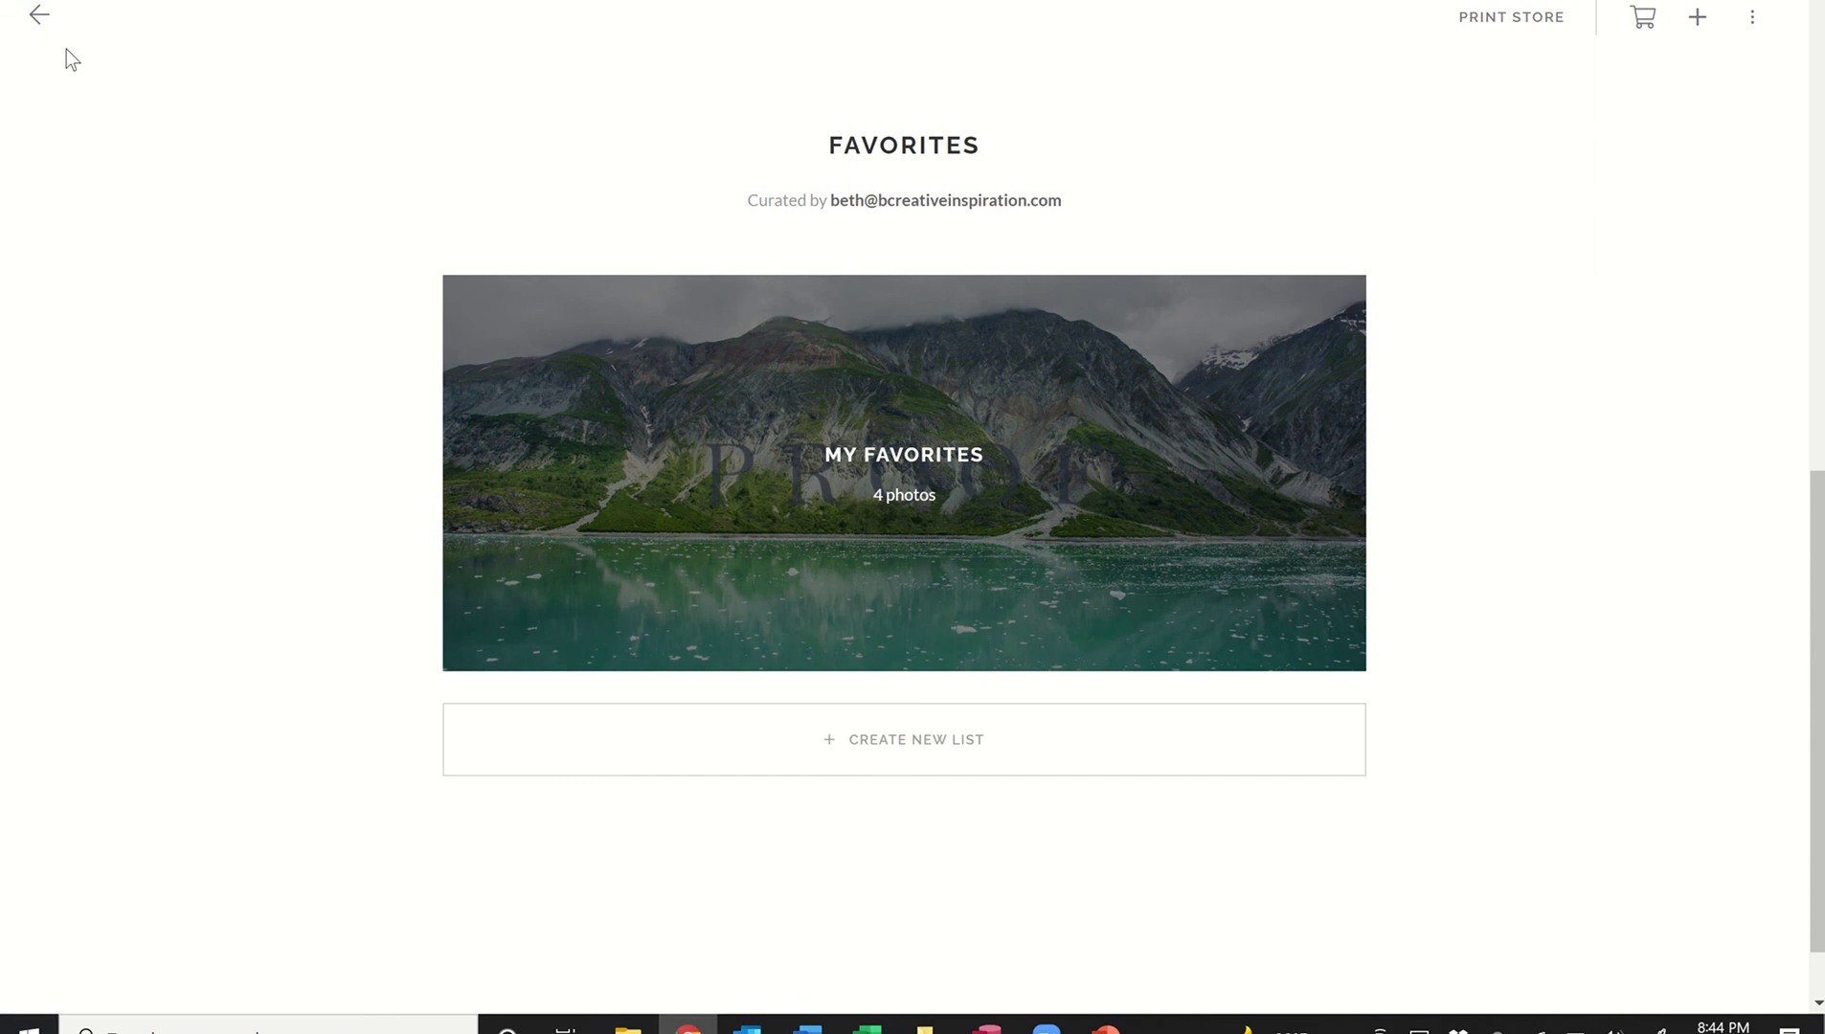
Back in the album grid, favorite the worshippers in white prayer shawls photo.
{"action": "left_click", "coordinate": [40, 21]}
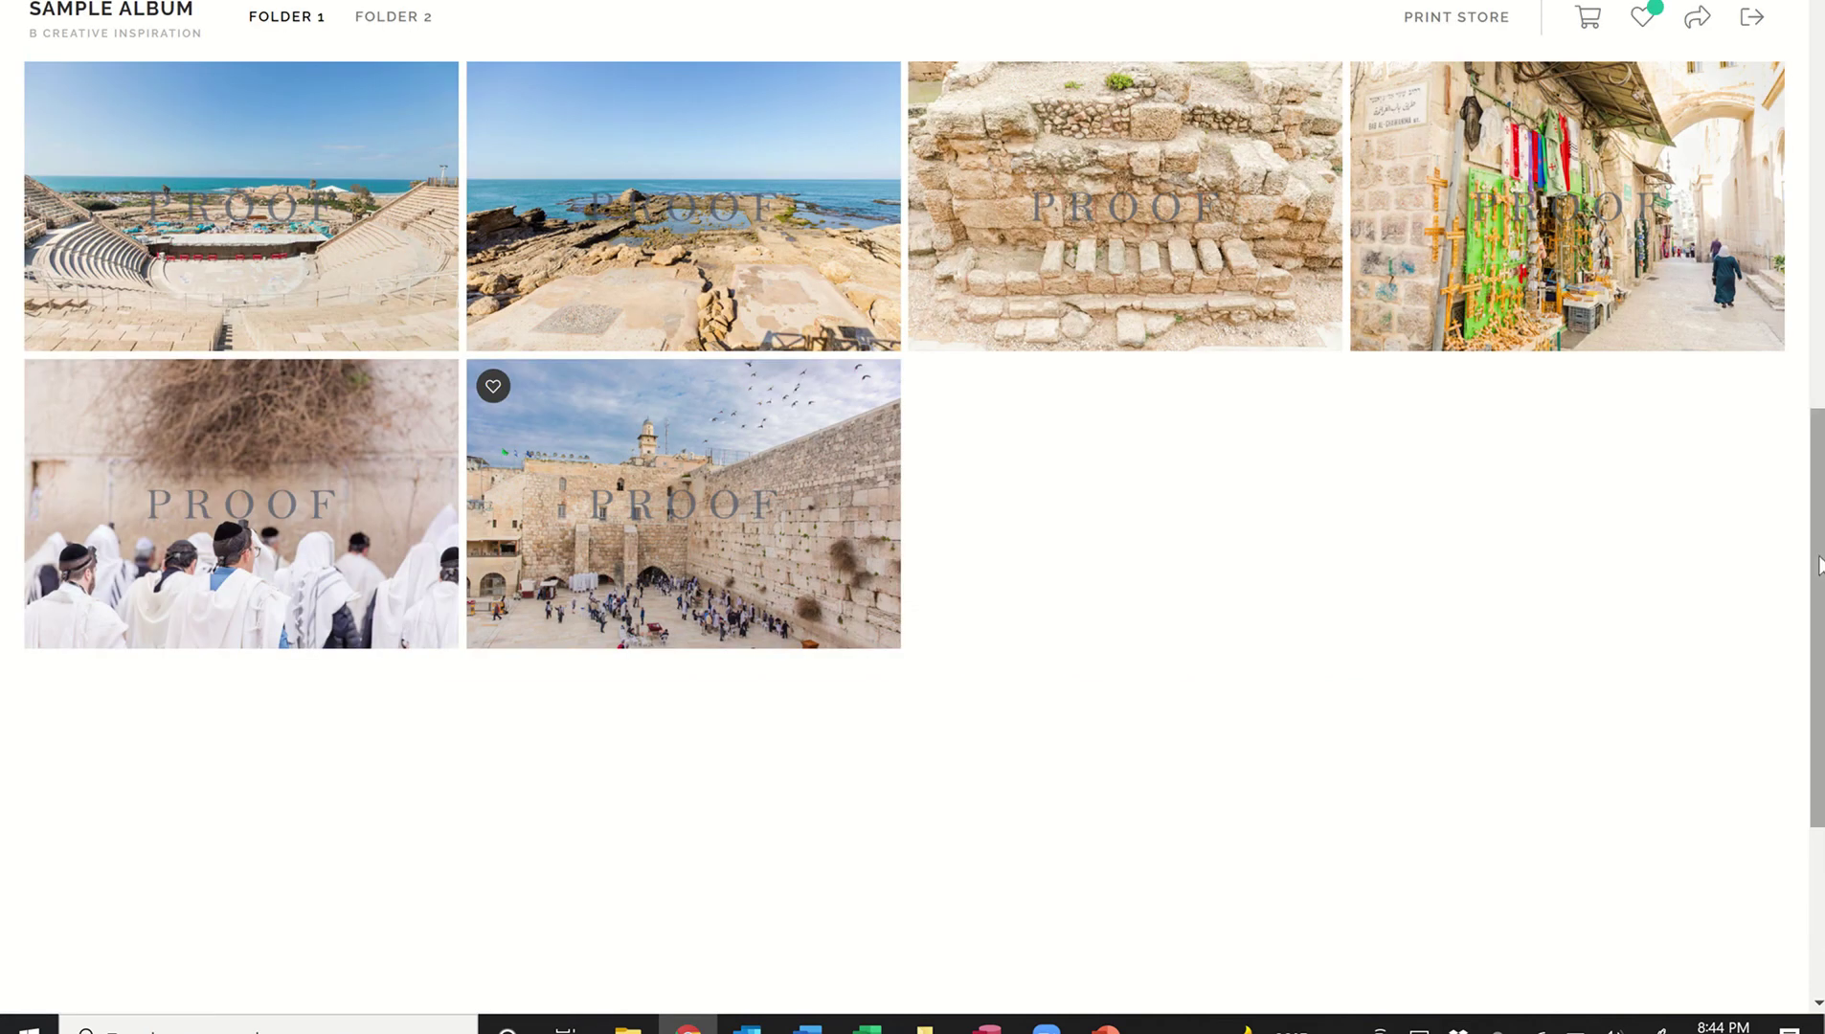
{"action": "scroll", "coordinate": [1819, 565], "scroll_direction": "up", "scroll_amount": 2}
{"action": "scroll", "coordinate": [1819, 565], "scroll_direction": "up", "scroll_amount": 2}
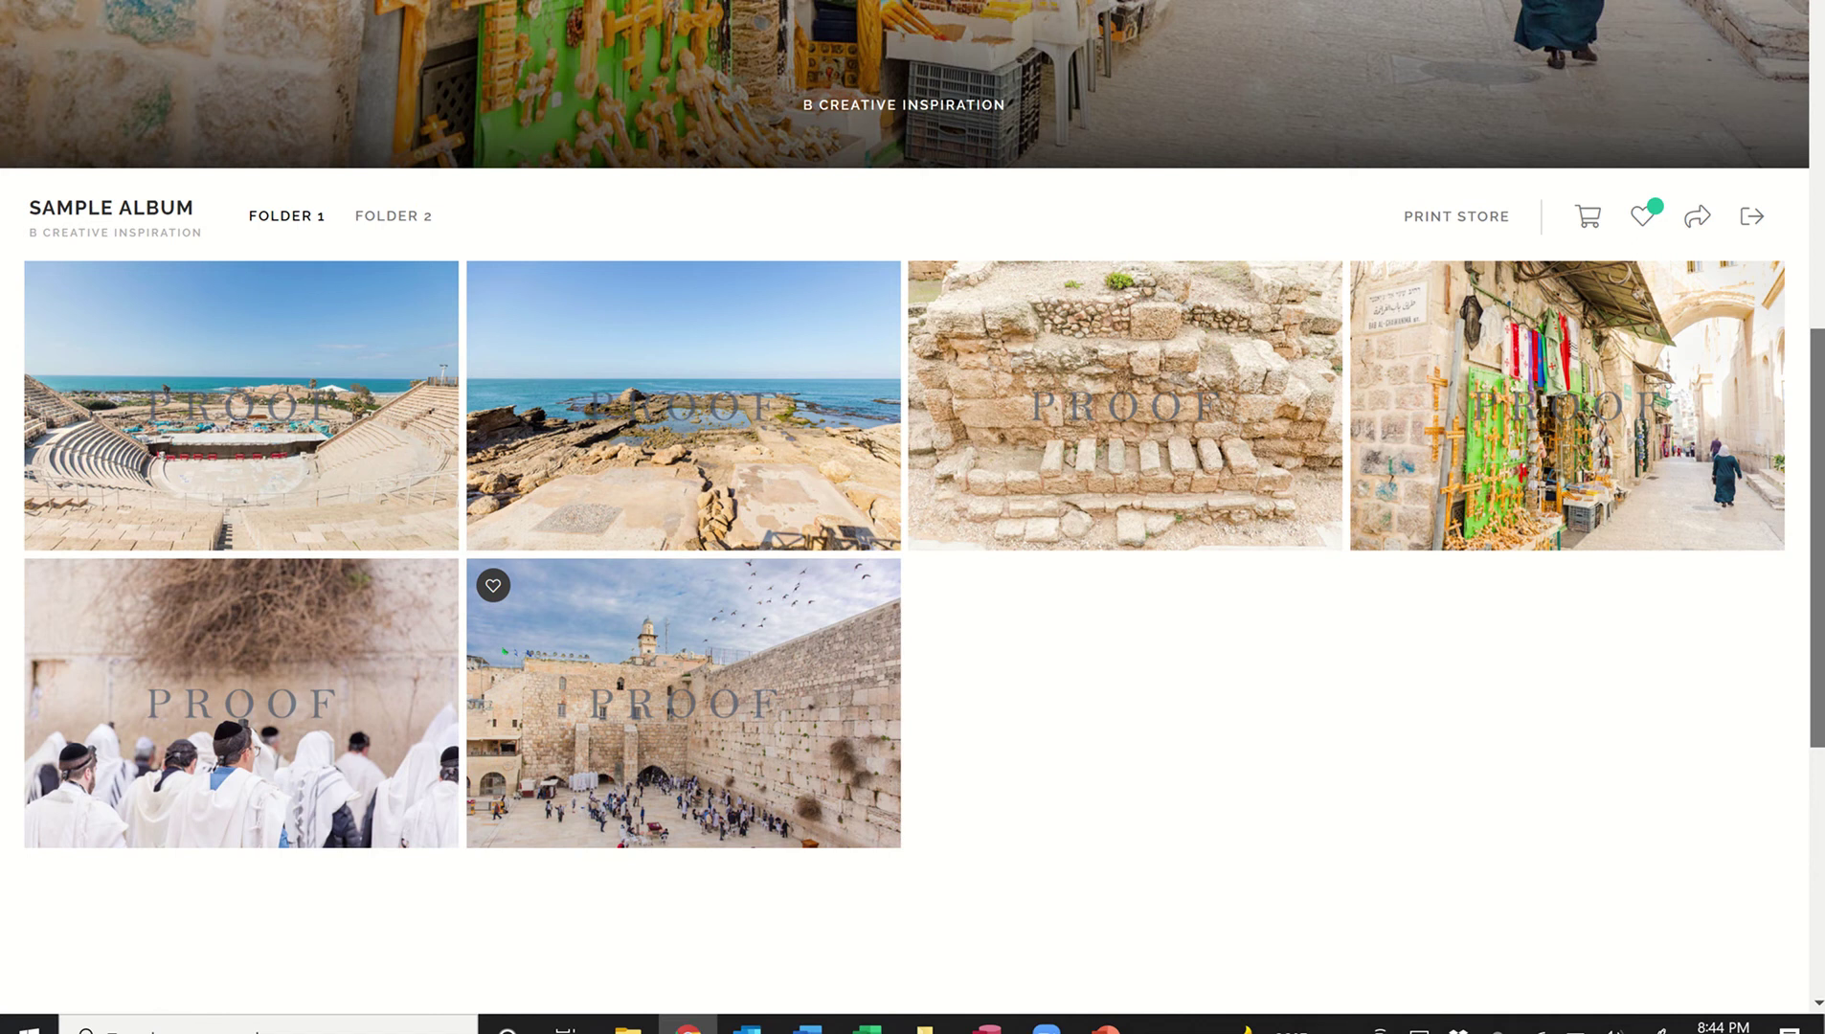
{"action": "scroll", "coordinate": [1818, 565], "scroll_direction": "down", "scroll_amount": 1}
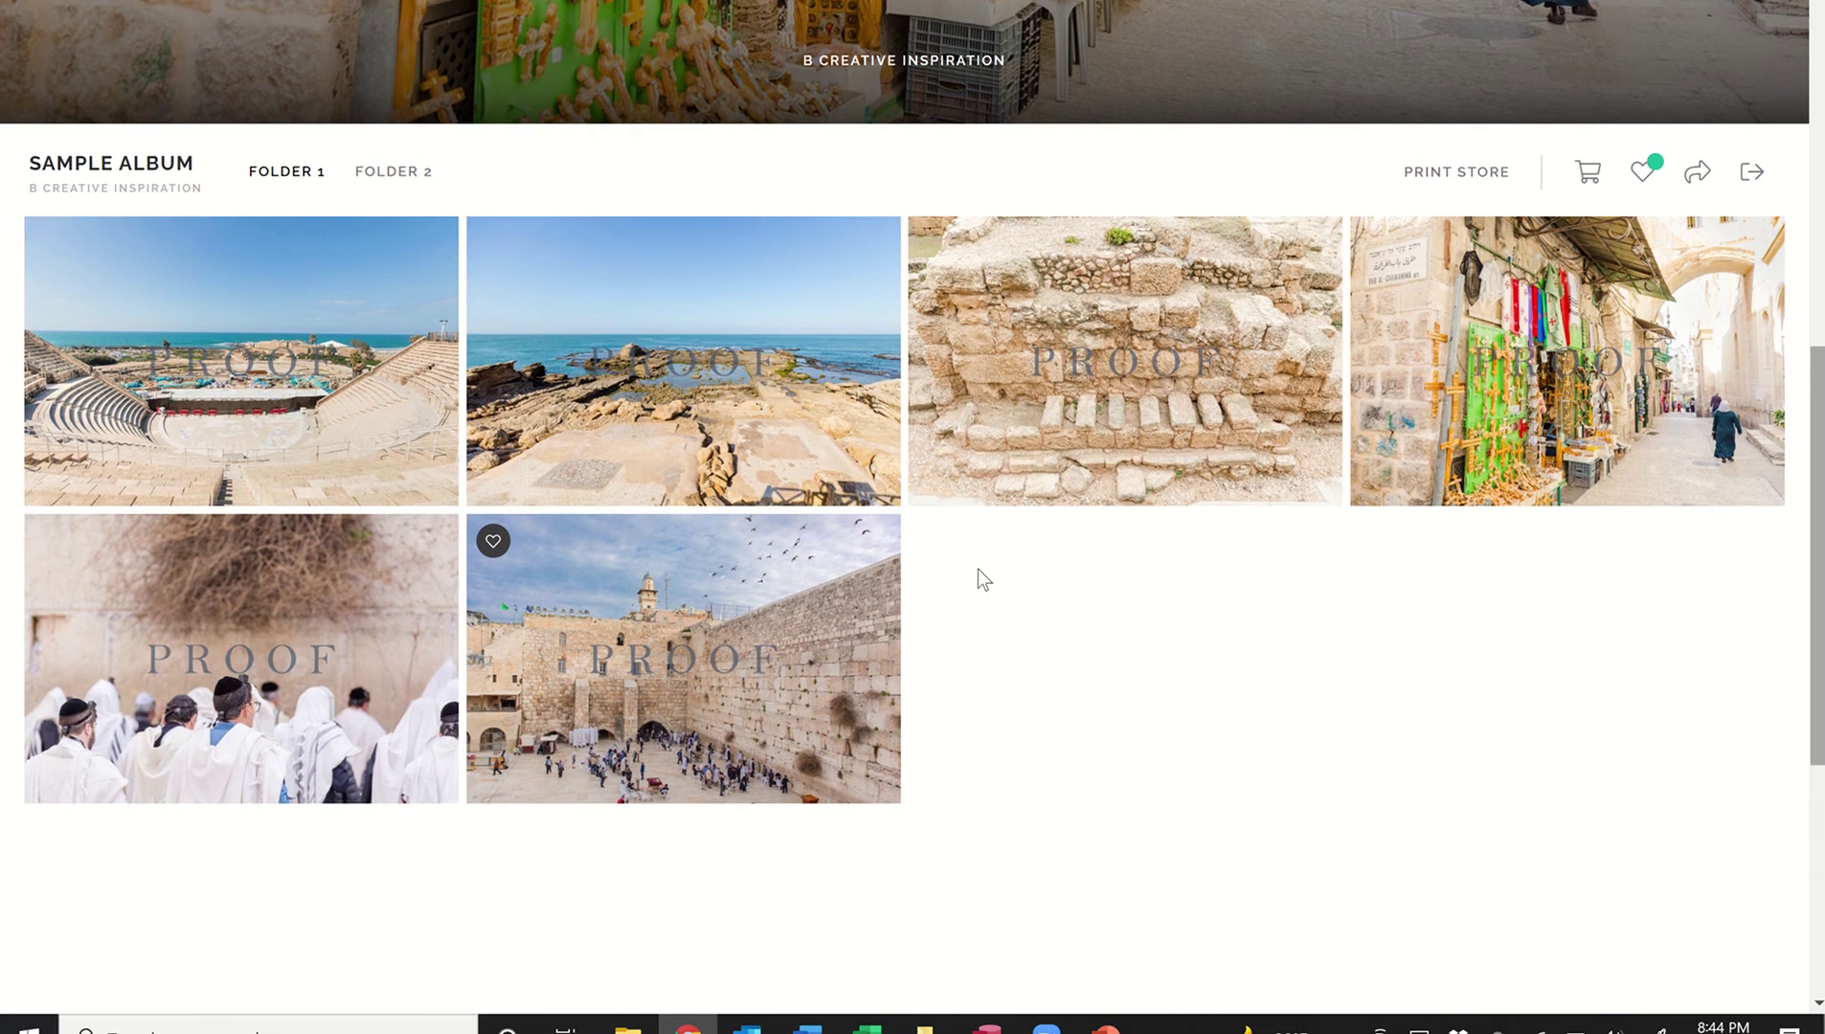
{"action": "mouse_move", "coordinate": [385, 780]}
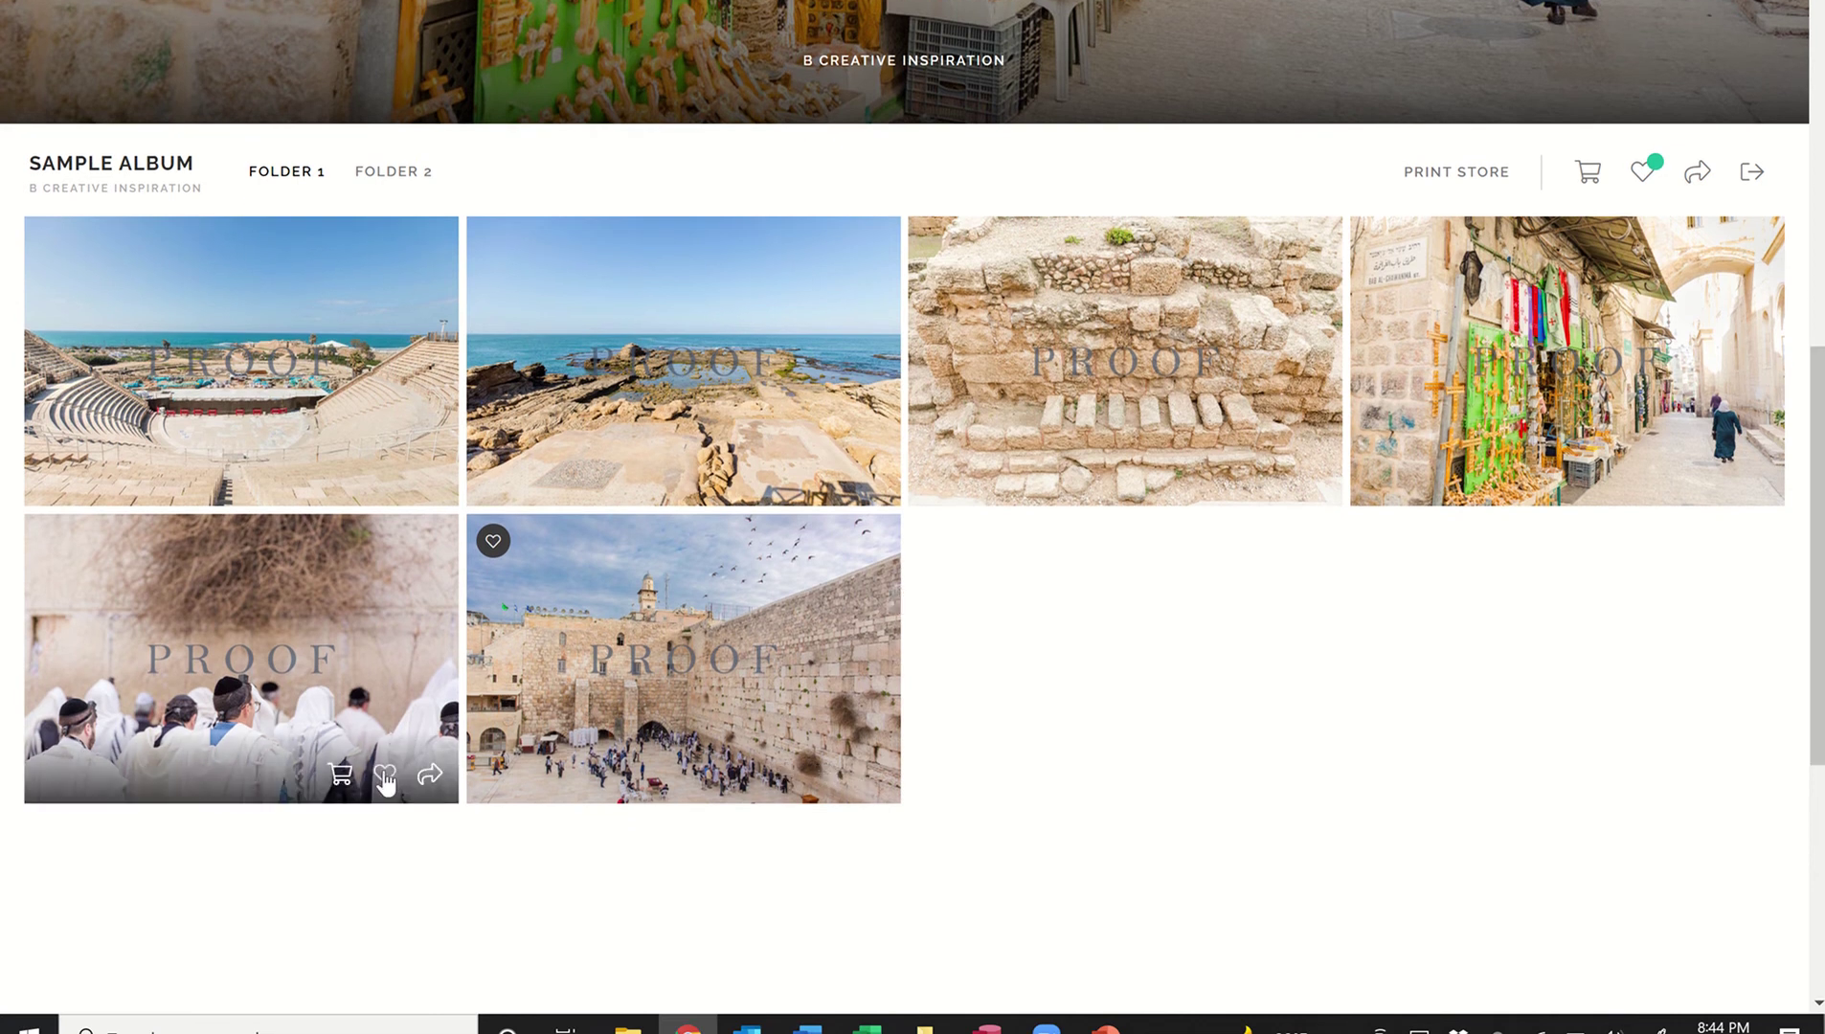
{"action": "left_click", "coordinate": [385, 776]}
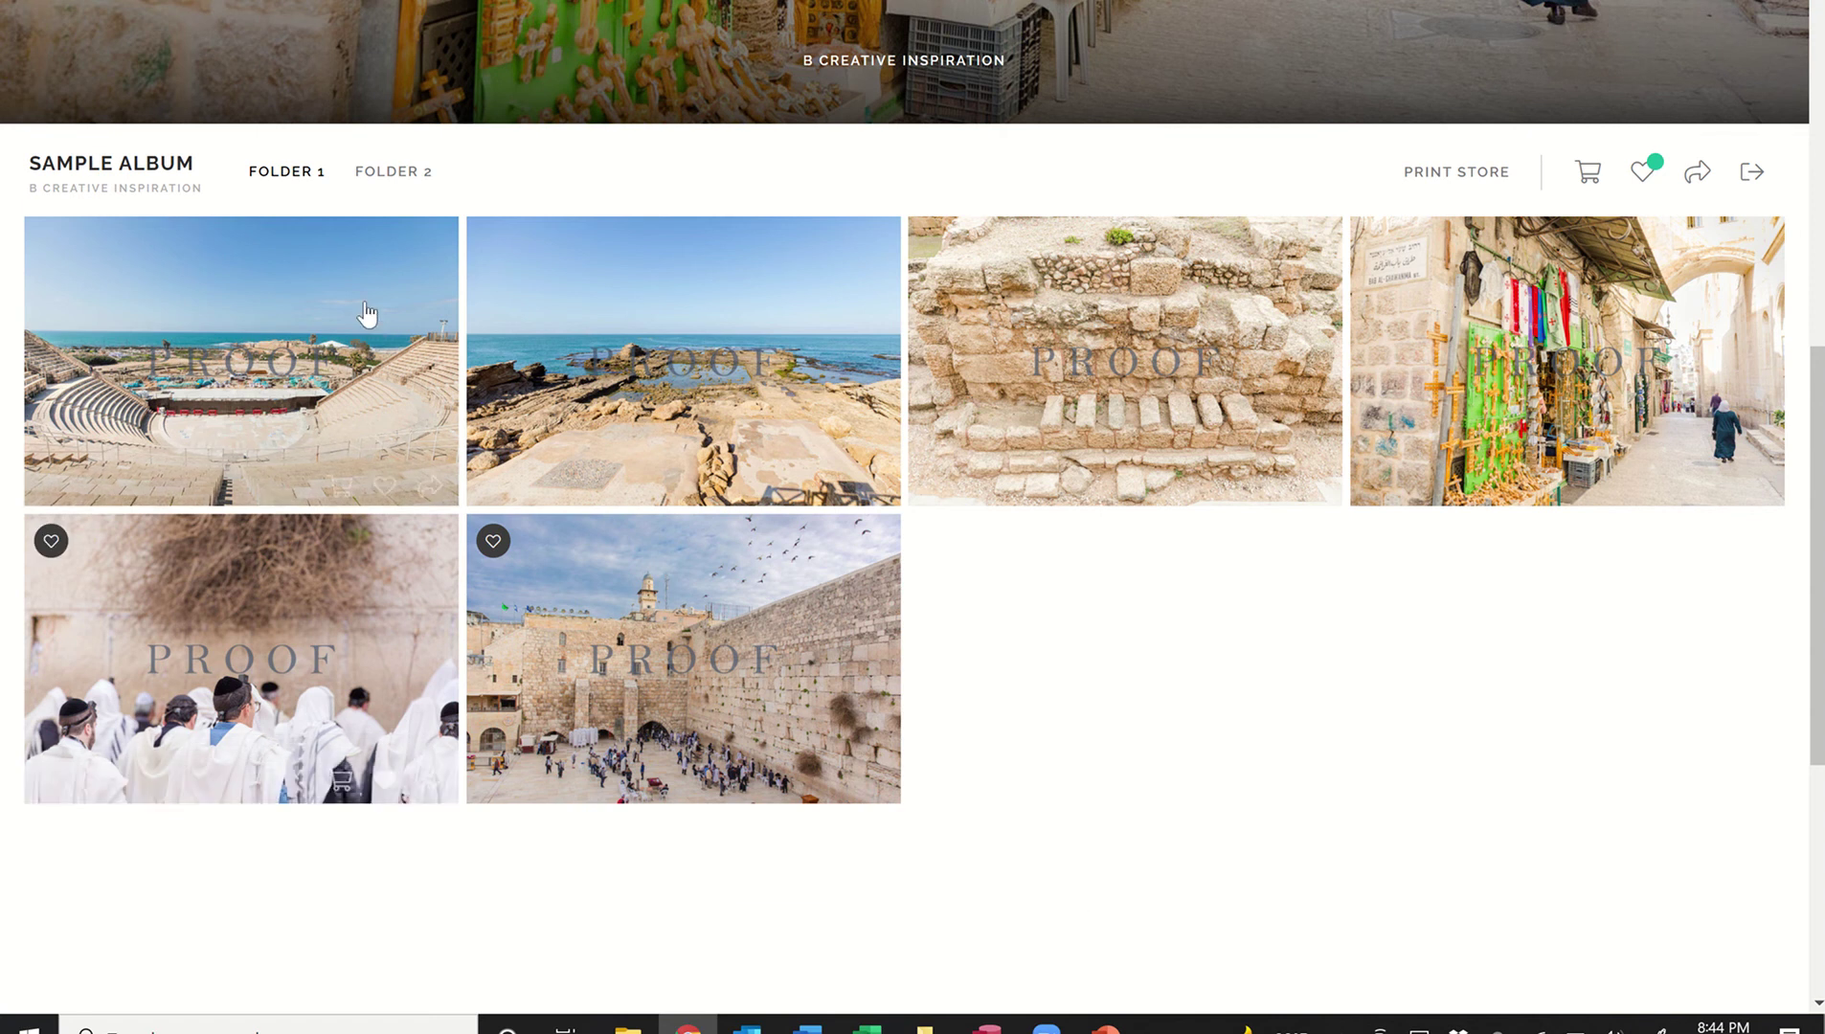
Open the Roman theatre photo, toggle its favorite on and off, and return to the grid.
{"action": "left_click", "coordinate": [369, 340]}
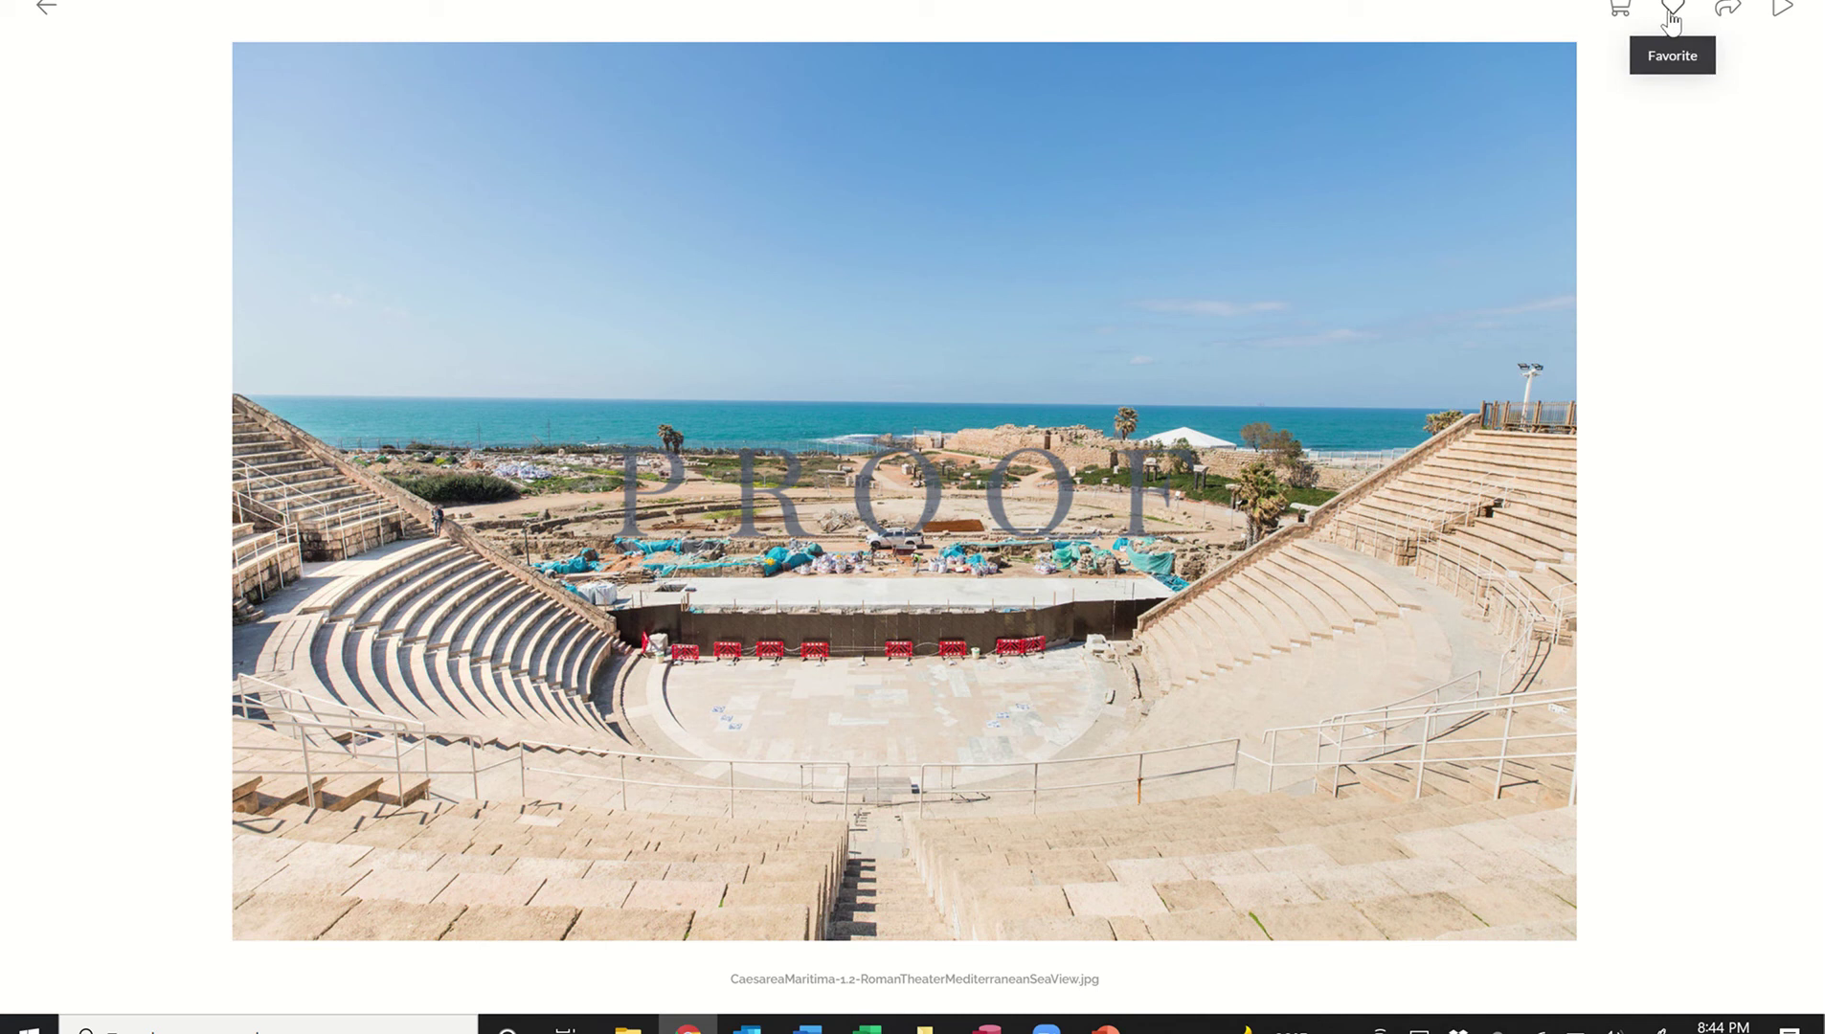
{"action": "left_click", "coordinate": [1672, 11]}
{"action": "left_click", "coordinate": [1672, 12]}
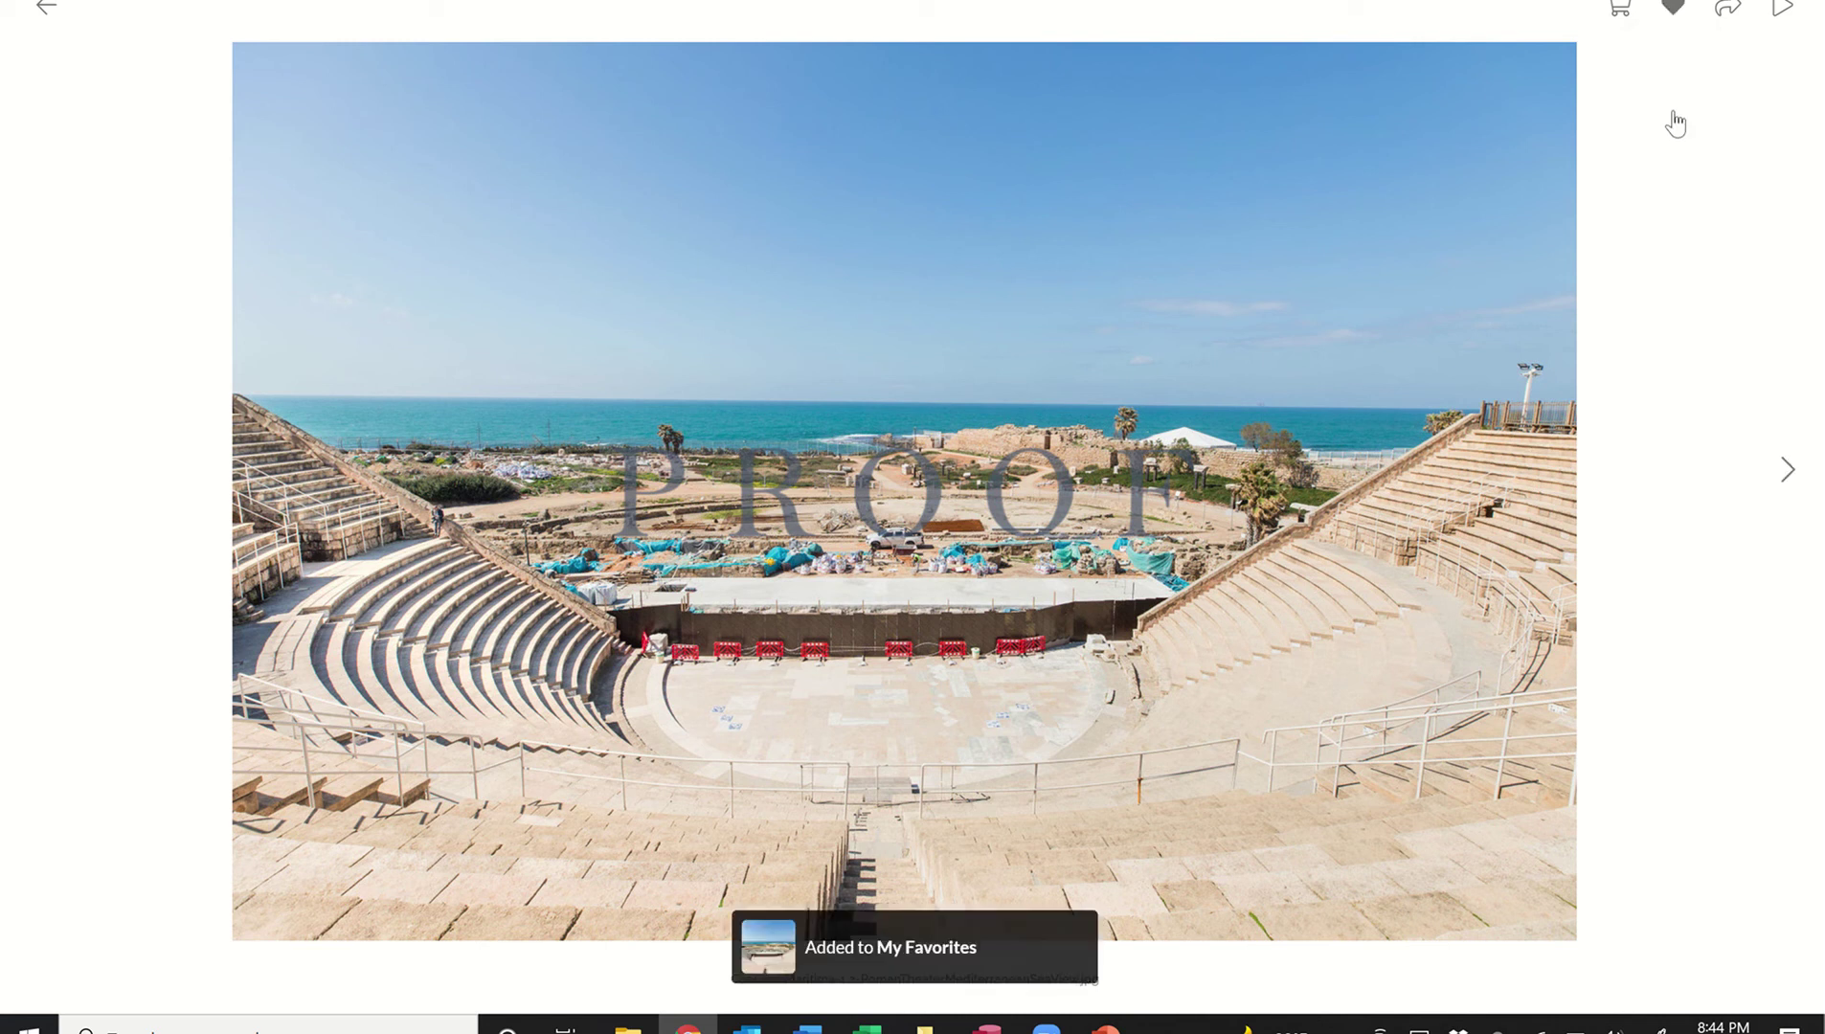
{"action": "left_click", "coordinate": [1674, 14]}
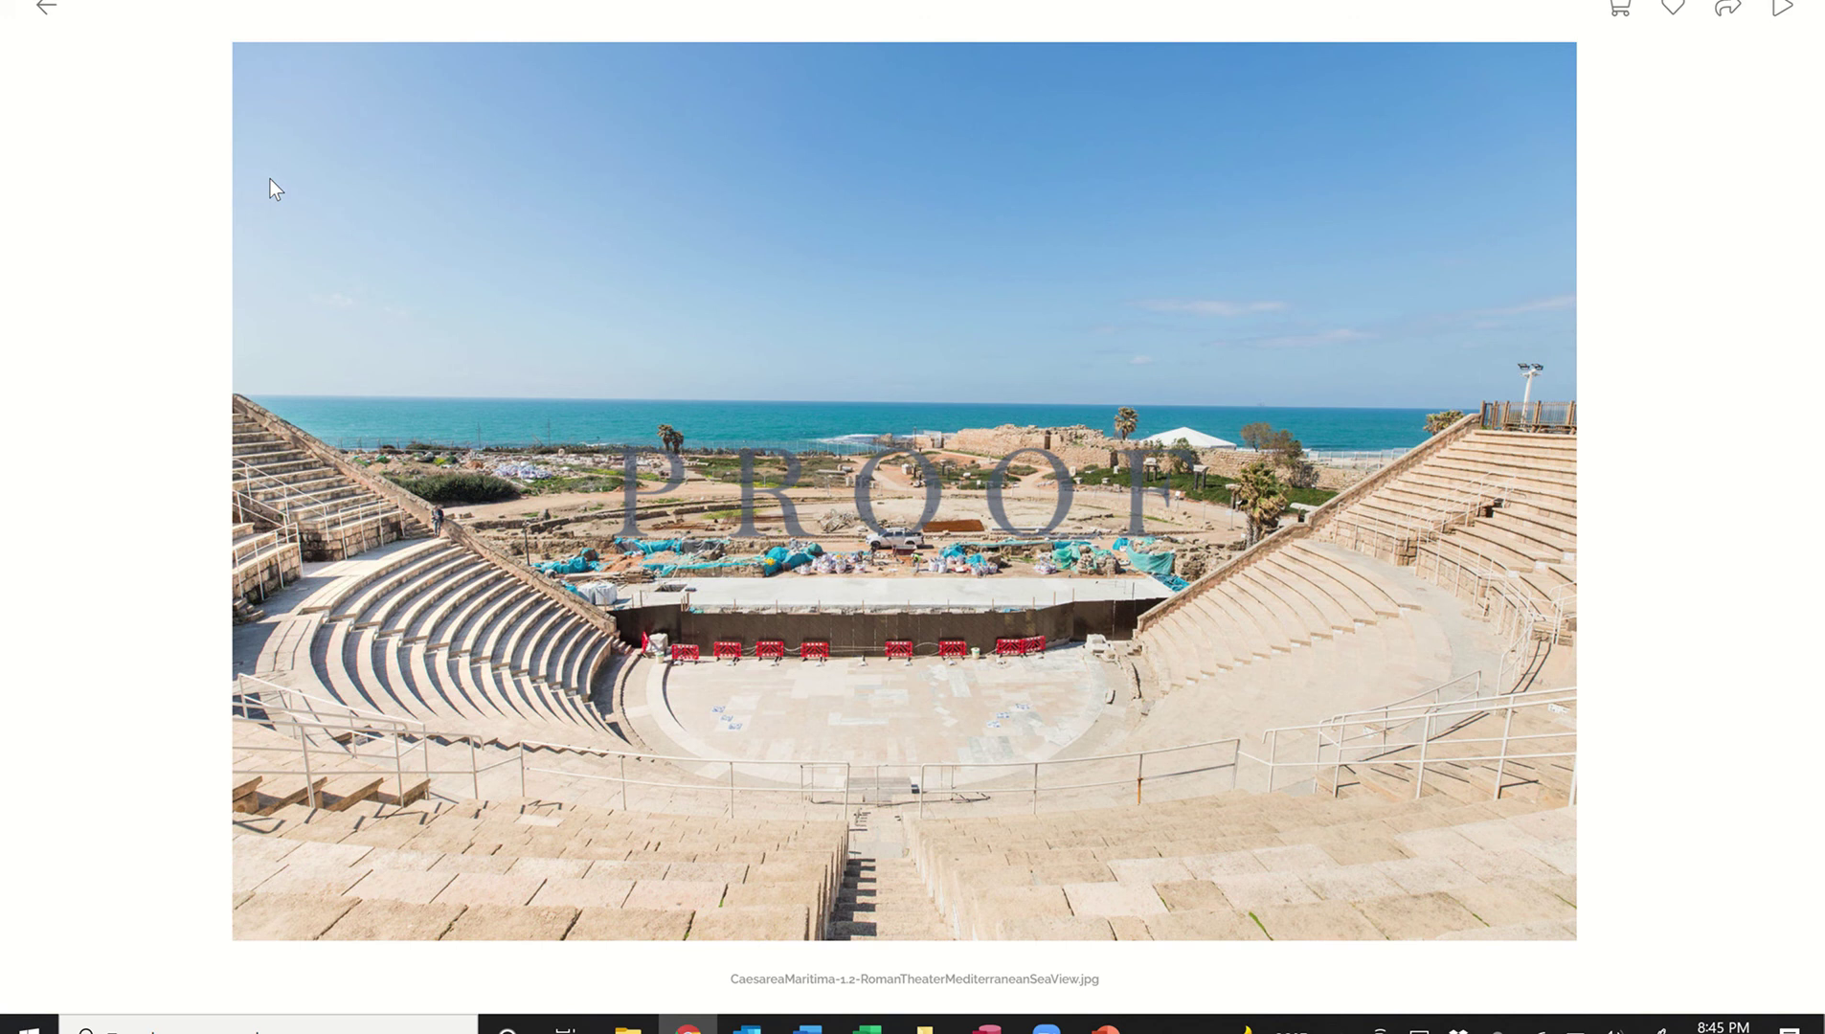
{"action": "left_click", "coordinate": [44, 12]}
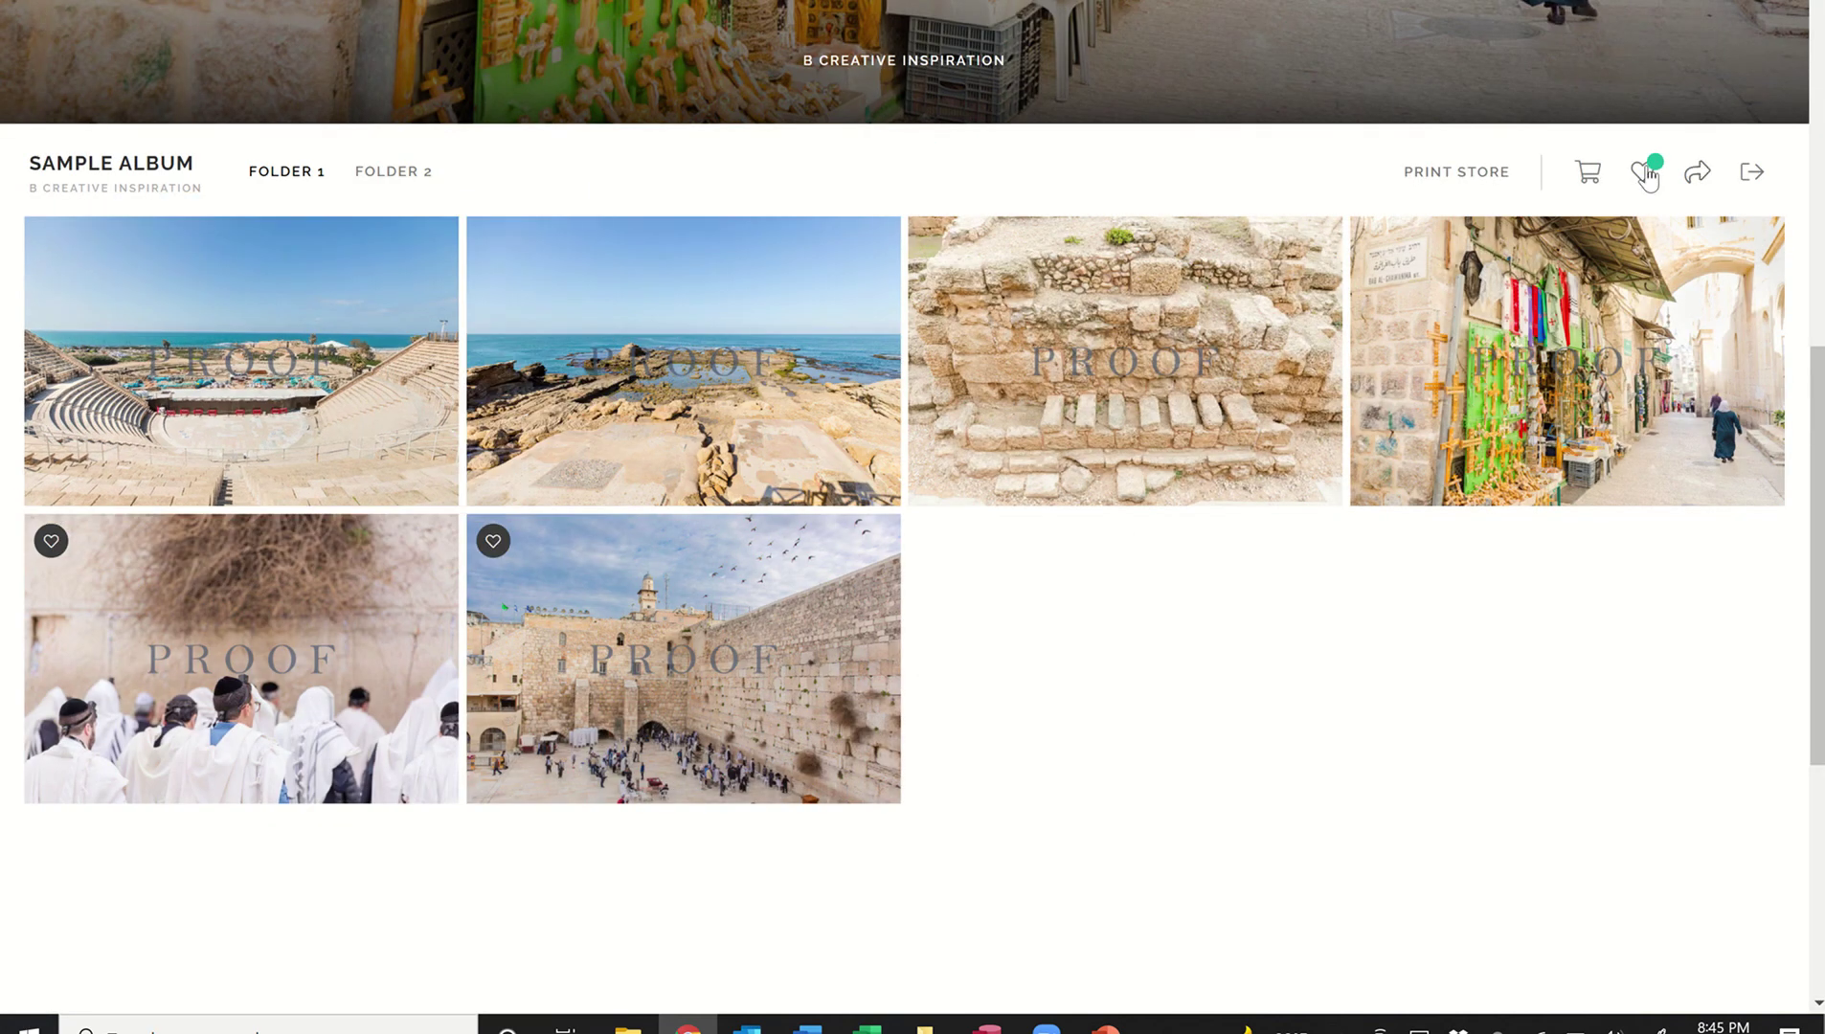
Show the Favorites page with My Favorites at 5 photos and reveal the Print Store's Digital options.
{"action": "left_click", "coordinate": [1645, 172]}
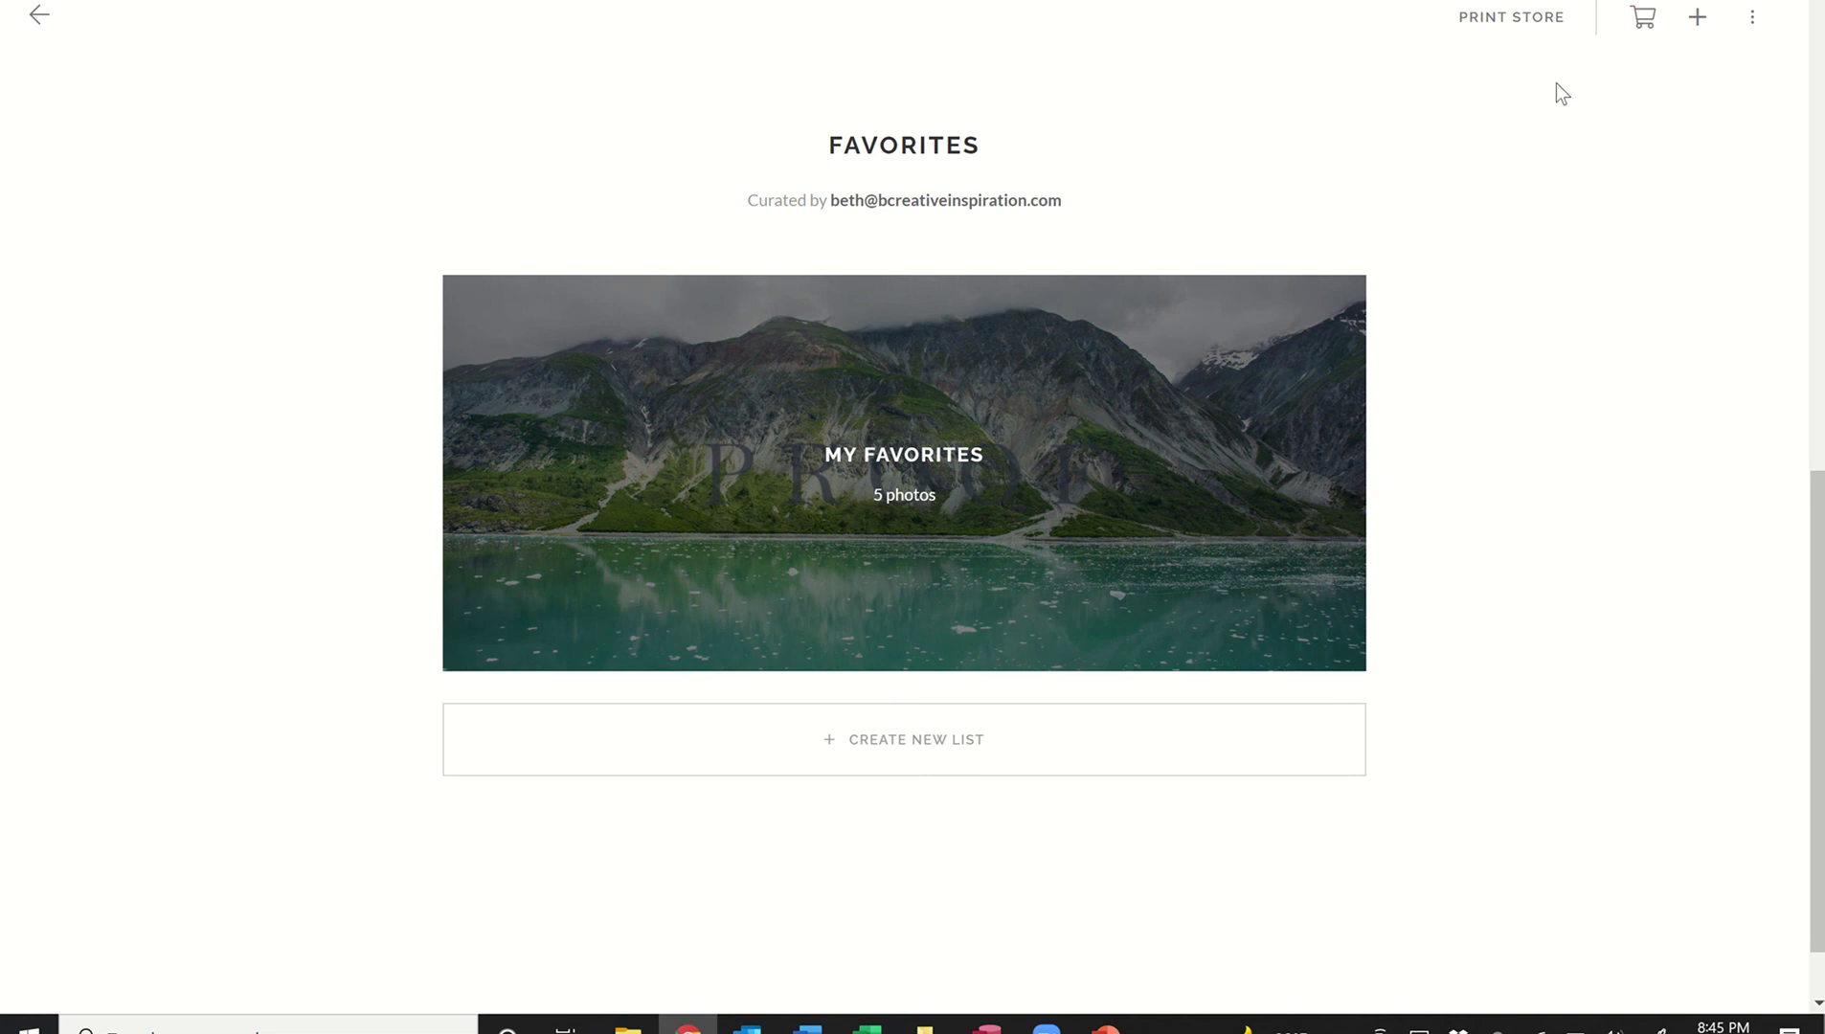
{"action": "left_click", "coordinate": [1523, 27]}
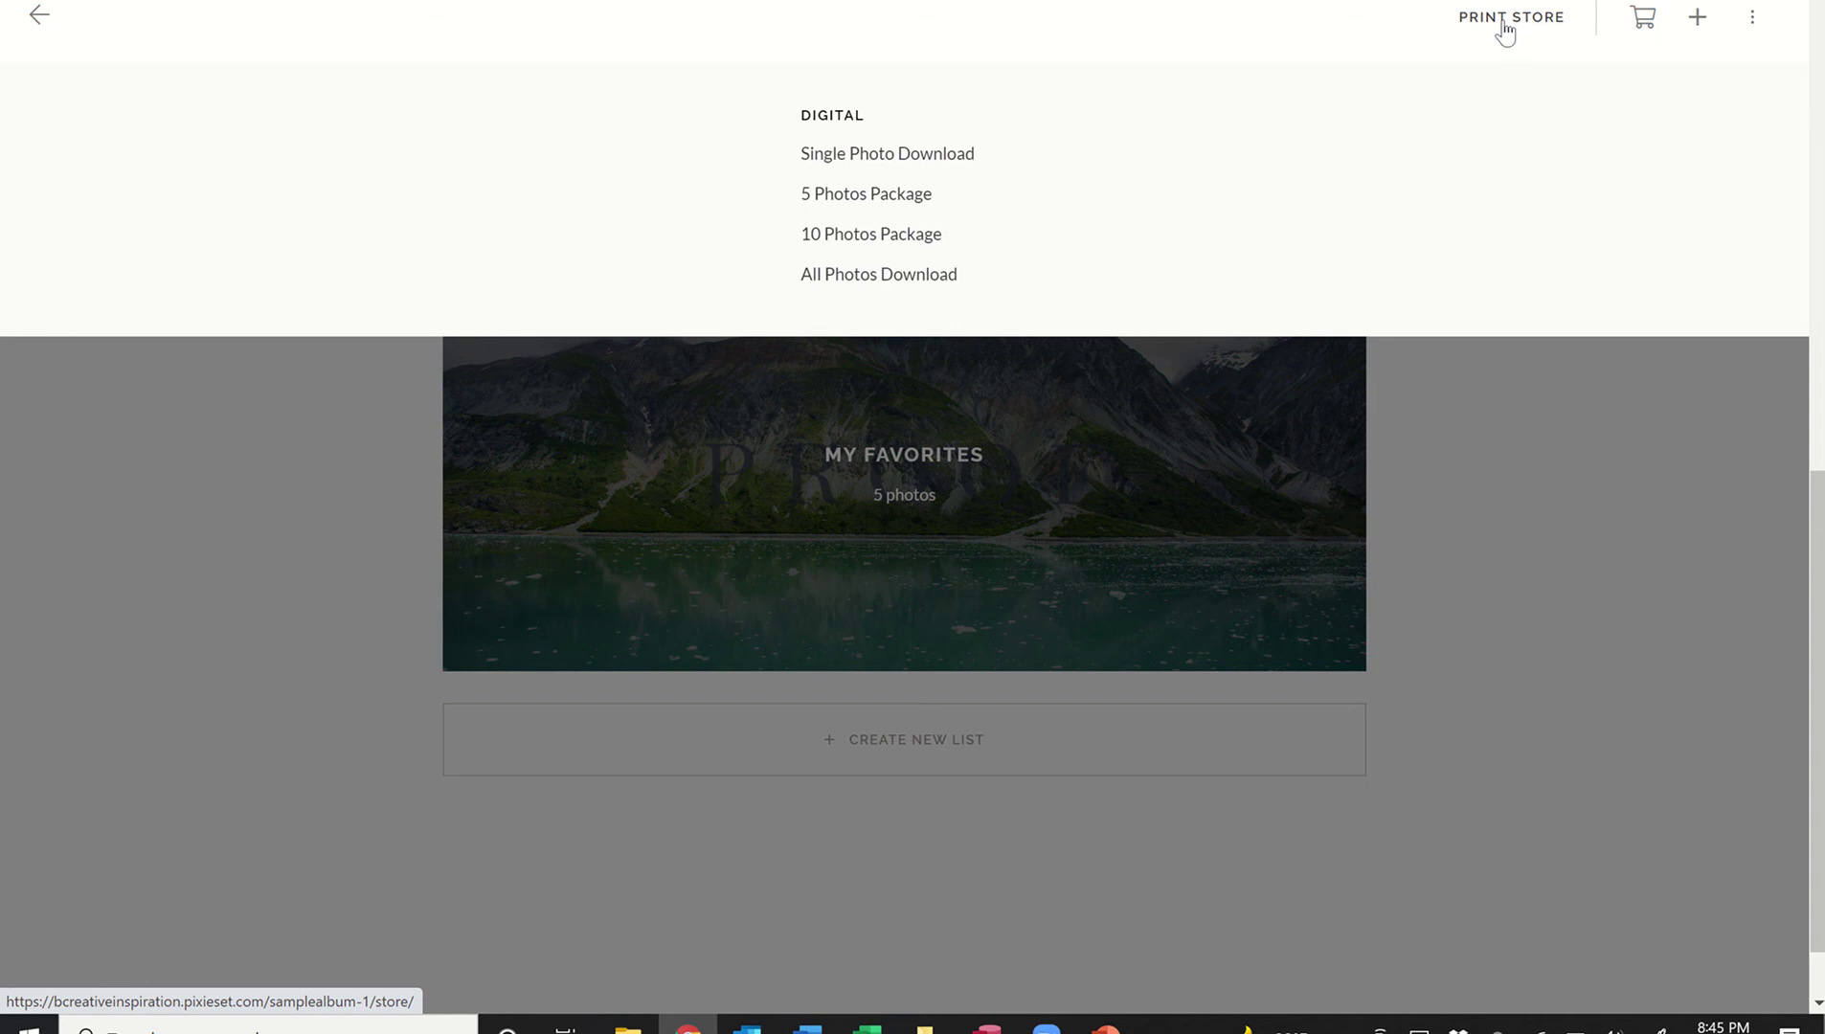
Add the $40.00 5 Photos Package from the digital store to the cart.
{"action": "left_click", "coordinate": [1792, 427]}
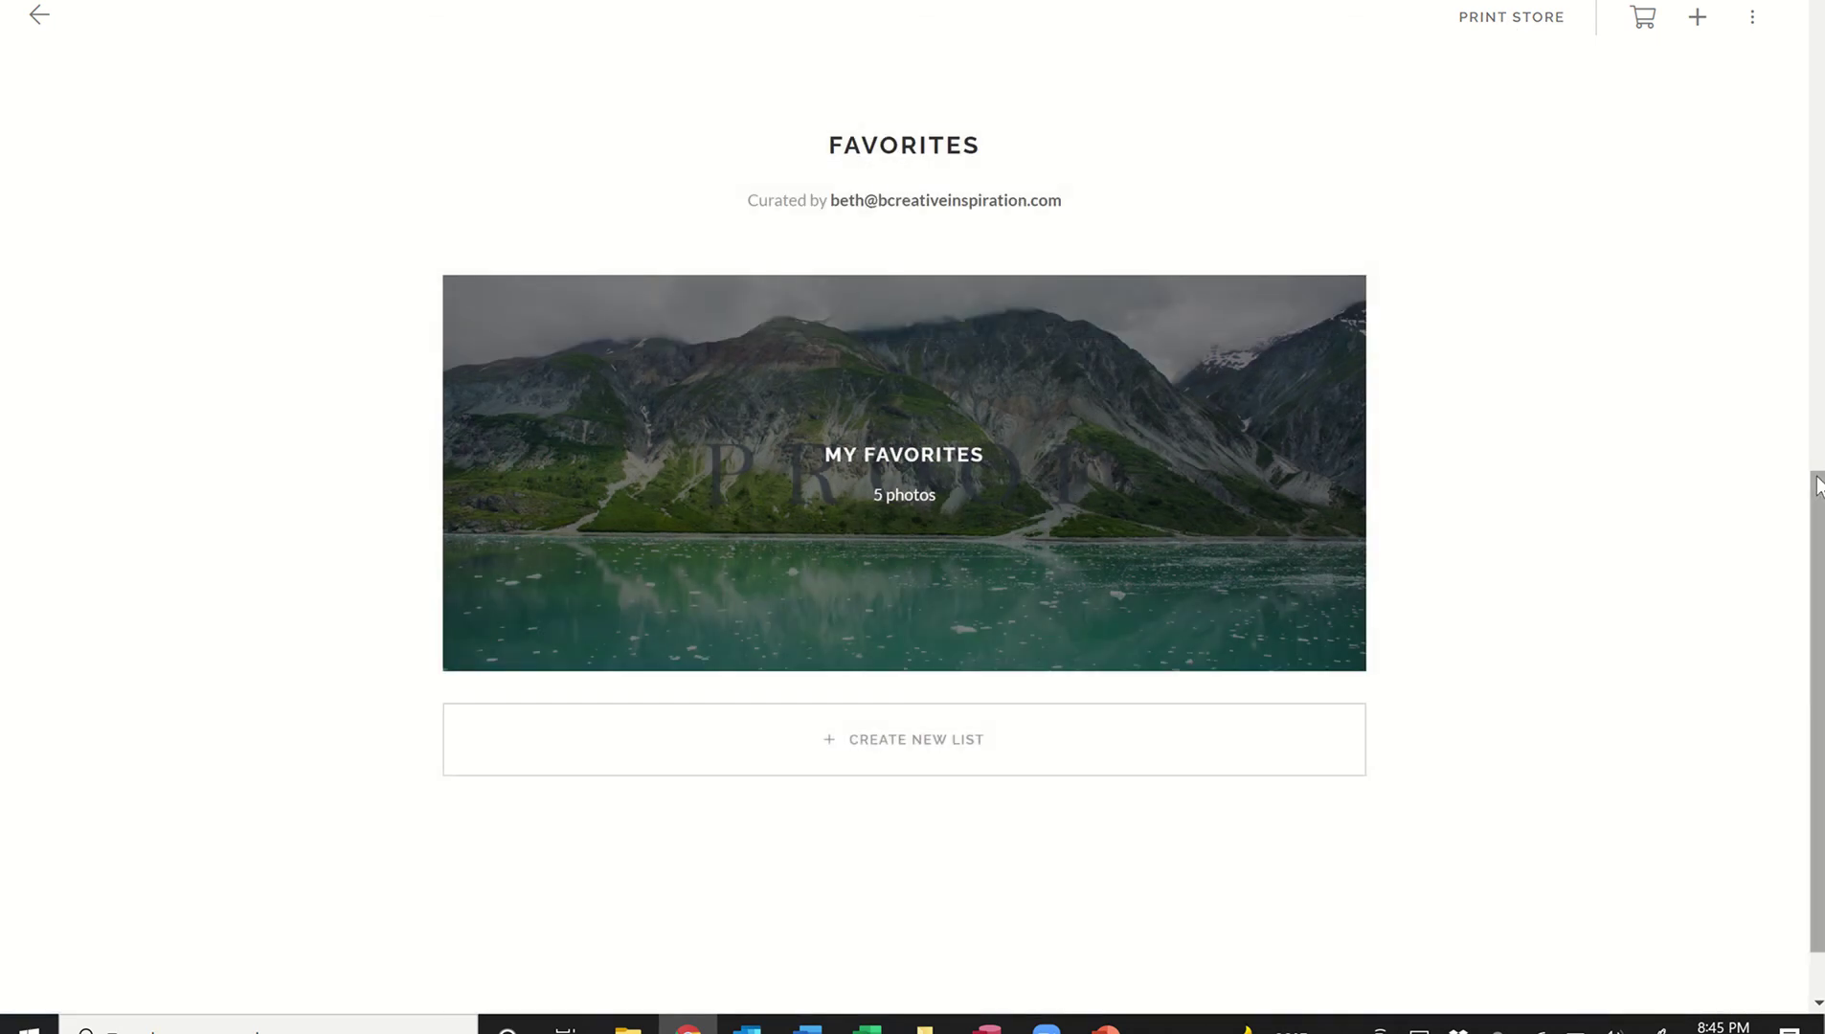
{"action": "scroll", "coordinate": [1793, 427], "scroll_direction": "up", "scroll_amount": 2}
{"action": "left_click", "coordinate": [1529, 192]}
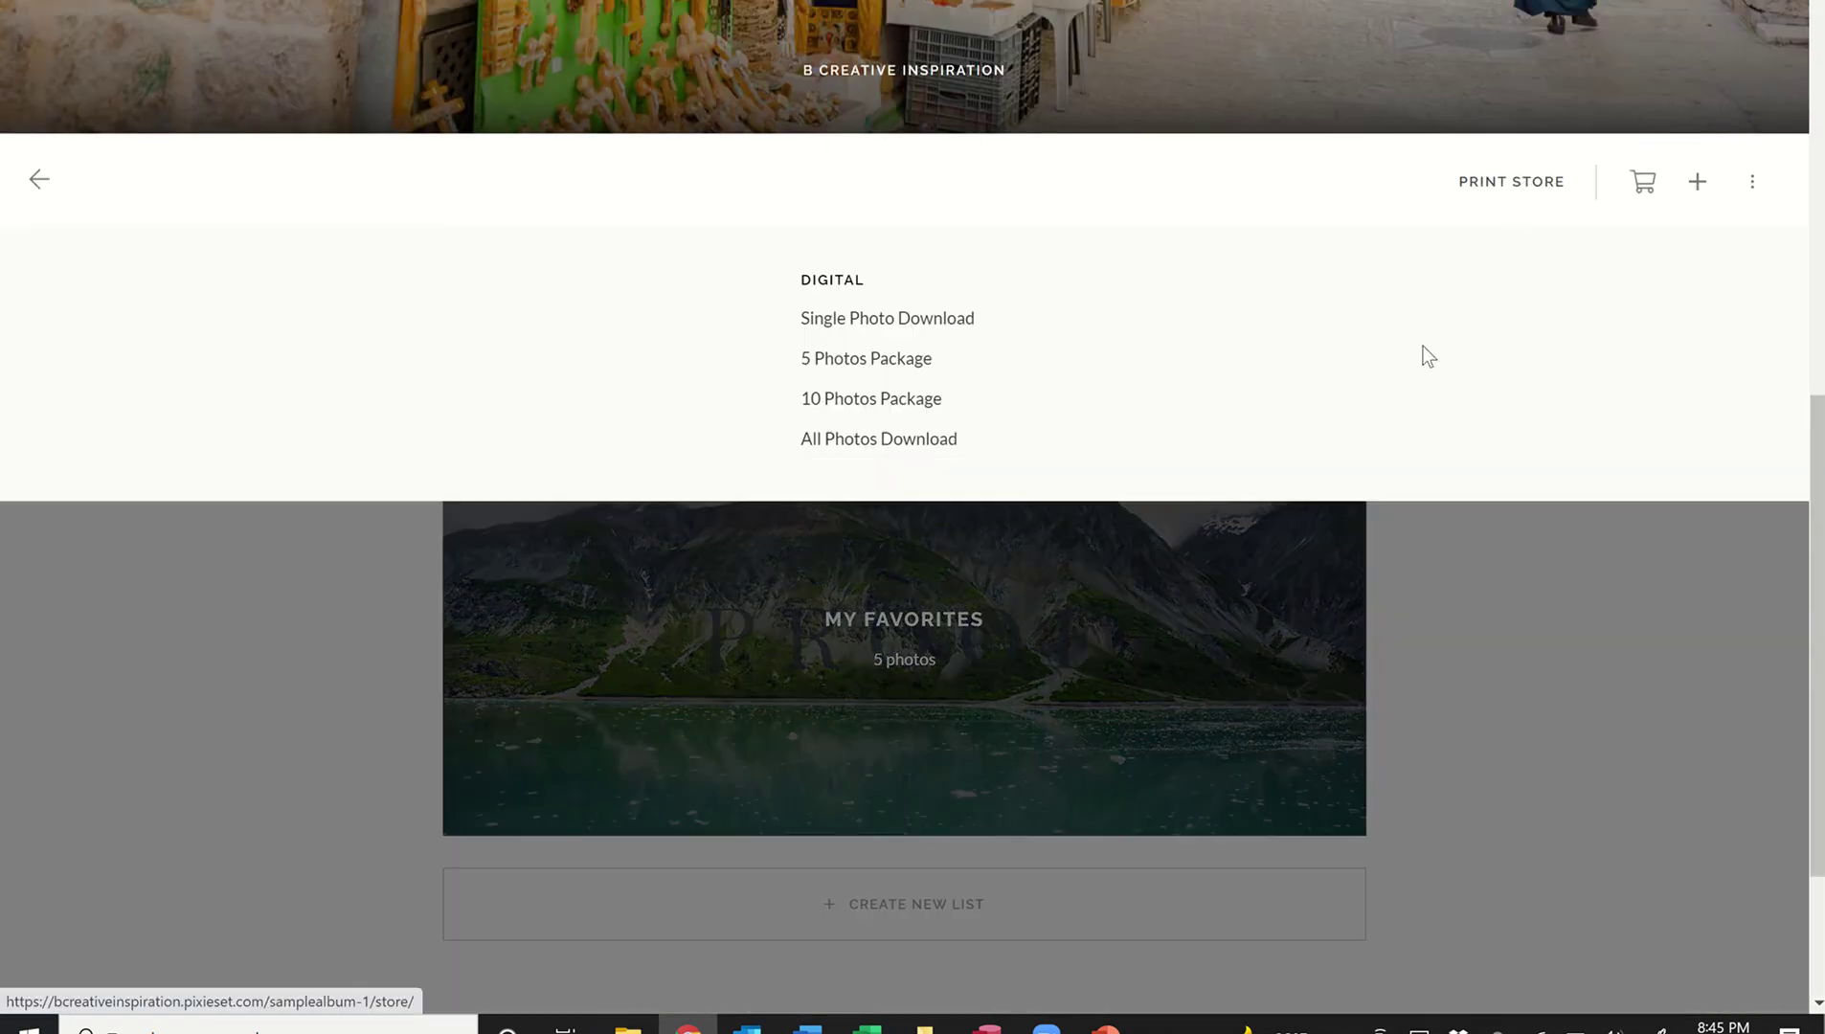
{"action": "left_click", "coordinate": [1530, 191]}
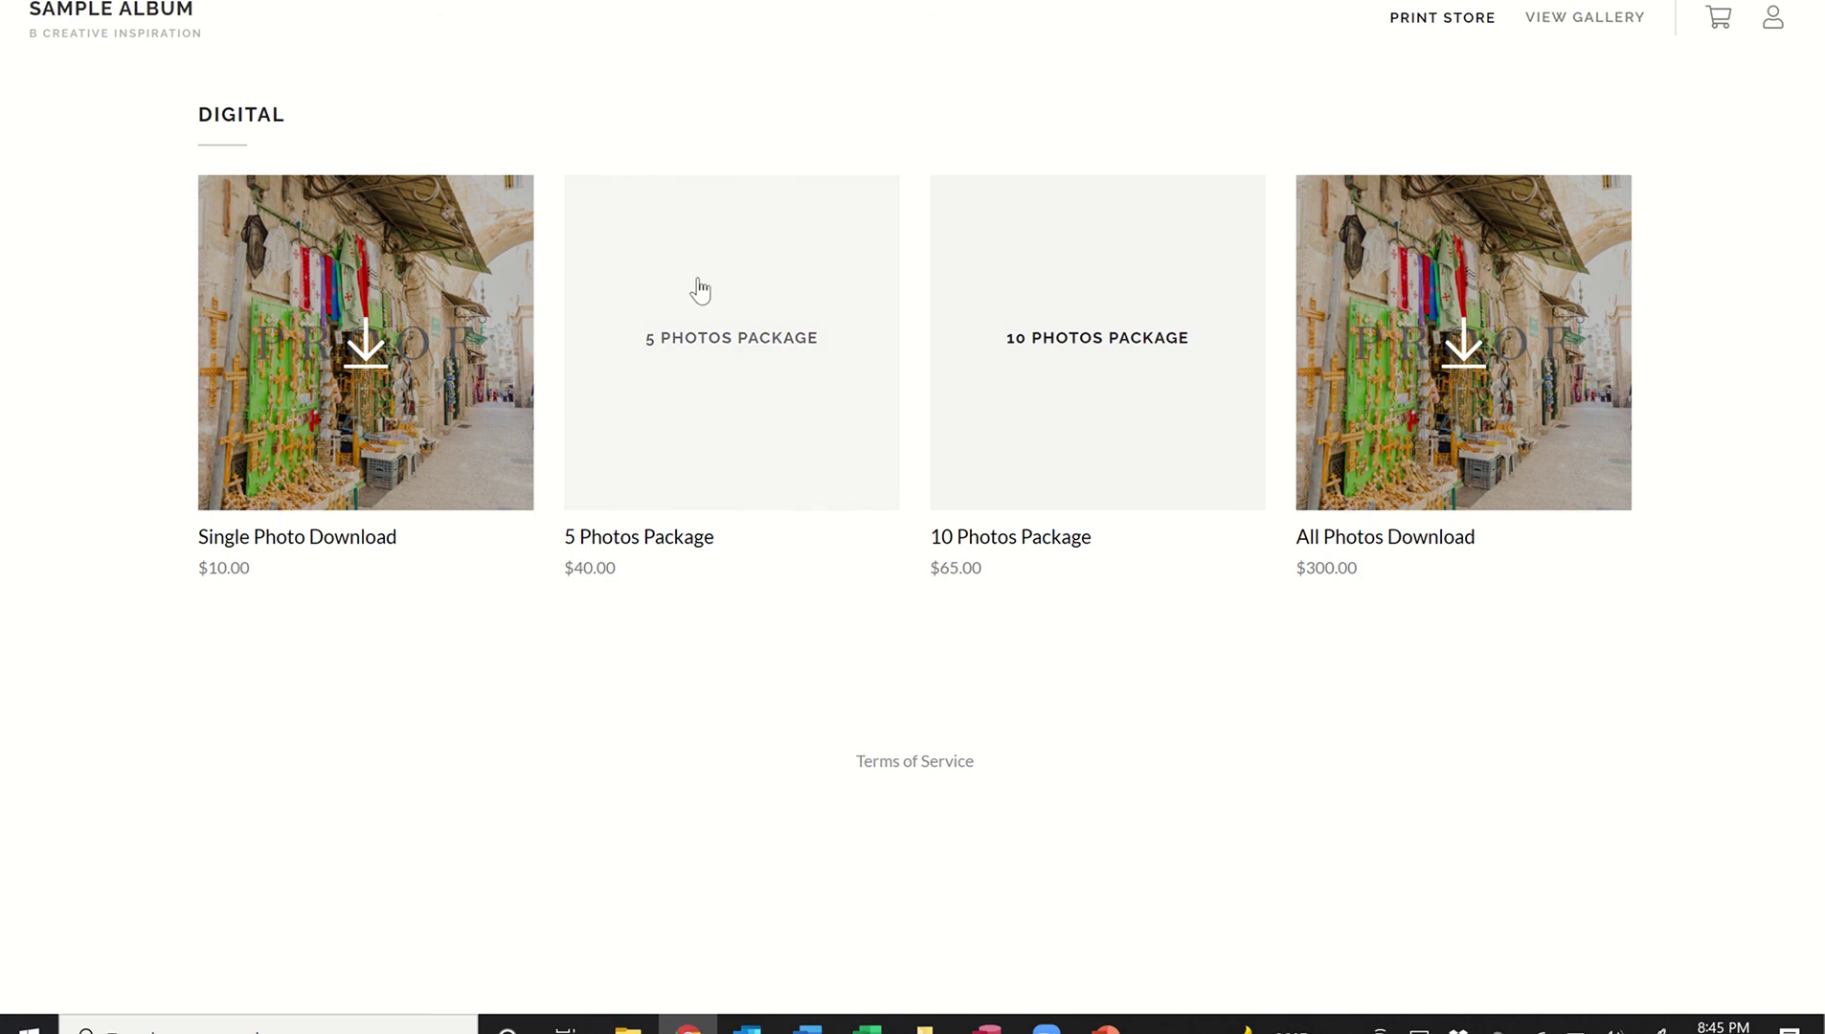
{"action": "left_click", "coordinate": [711, 369]}
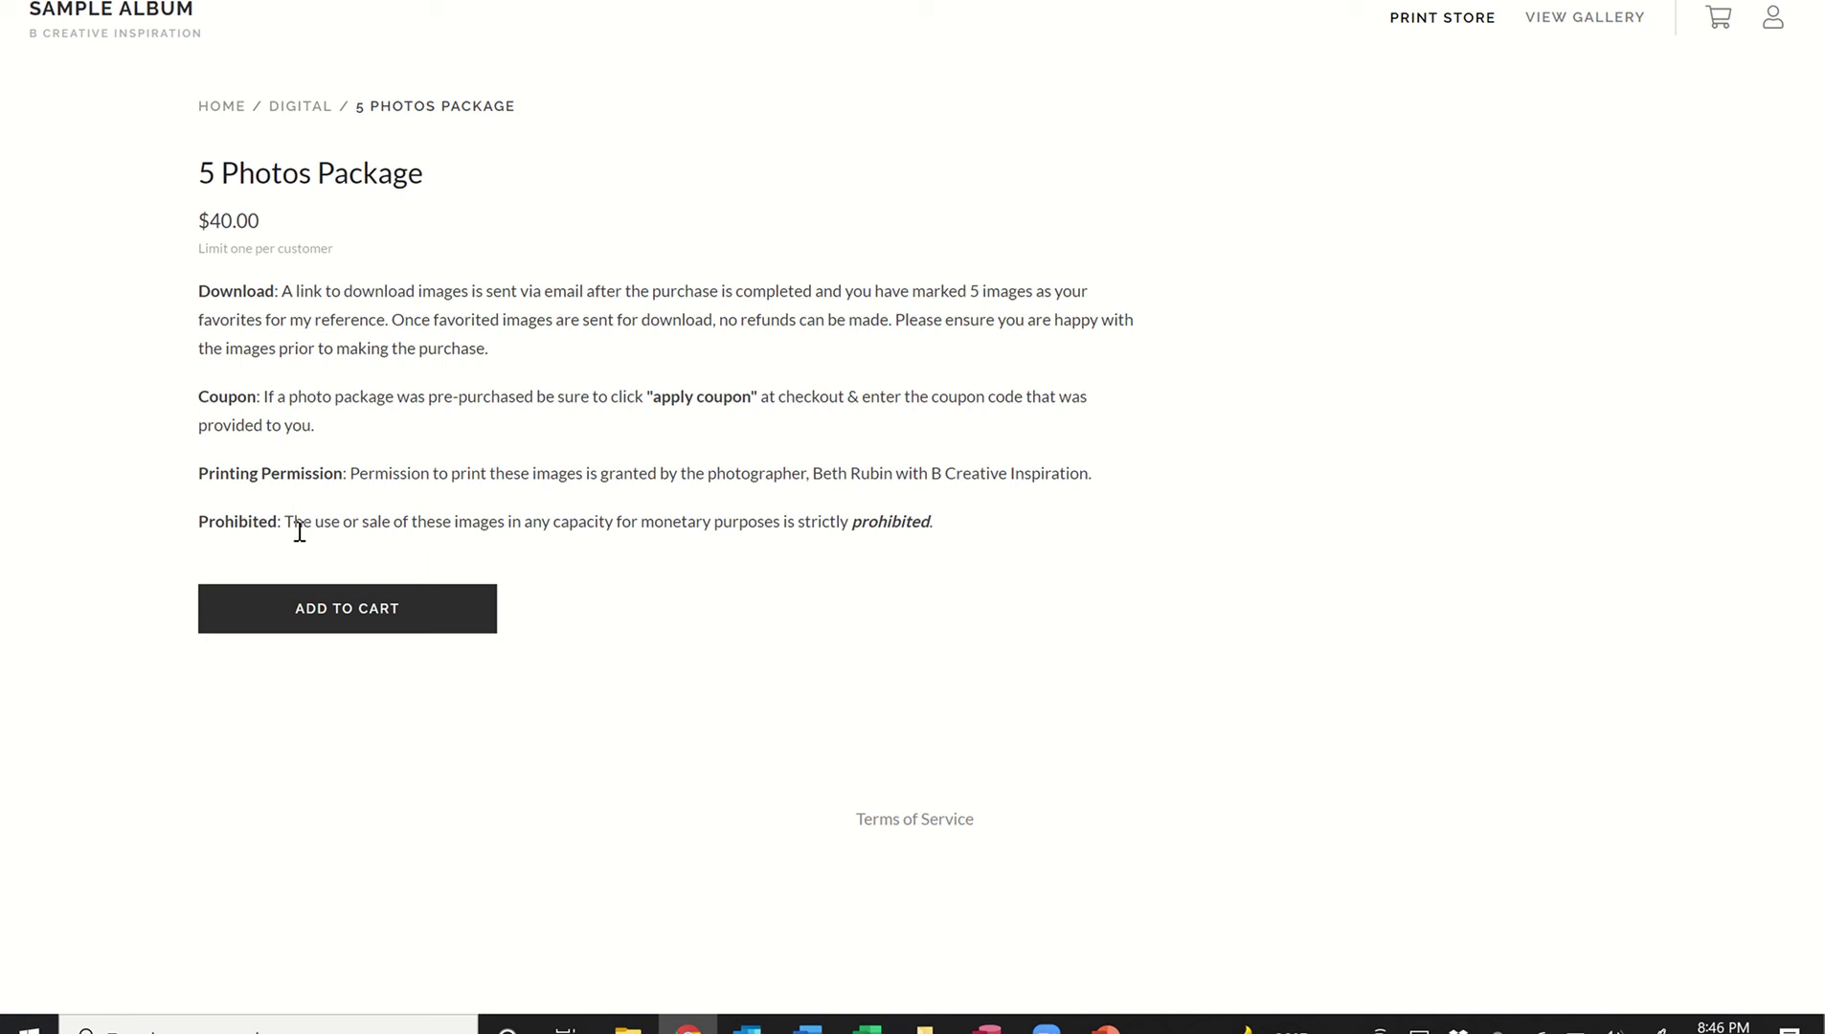
{"action": "left_click", "coordinate": [336, 623]}
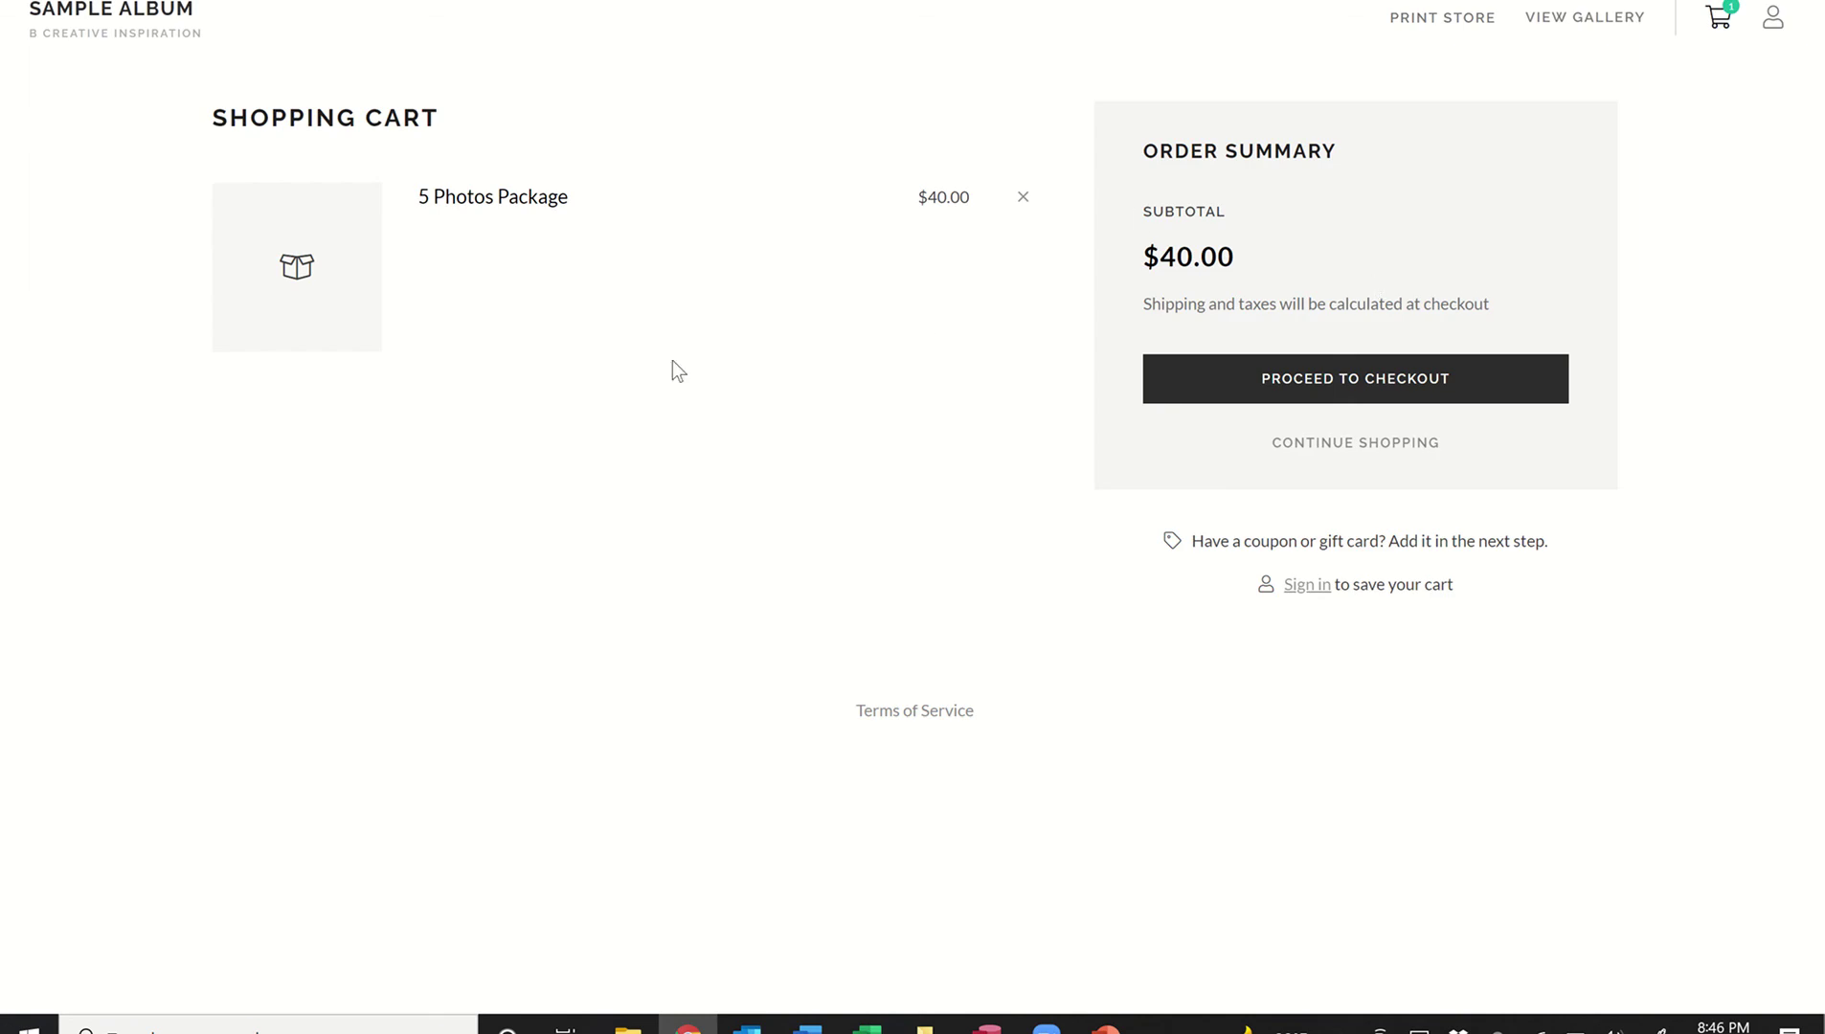
Go to checkout and apply the coupon code copied from the Outlook email, making the total $0.00.
{"action": "left_click", "coordinate": [1414, 381]}
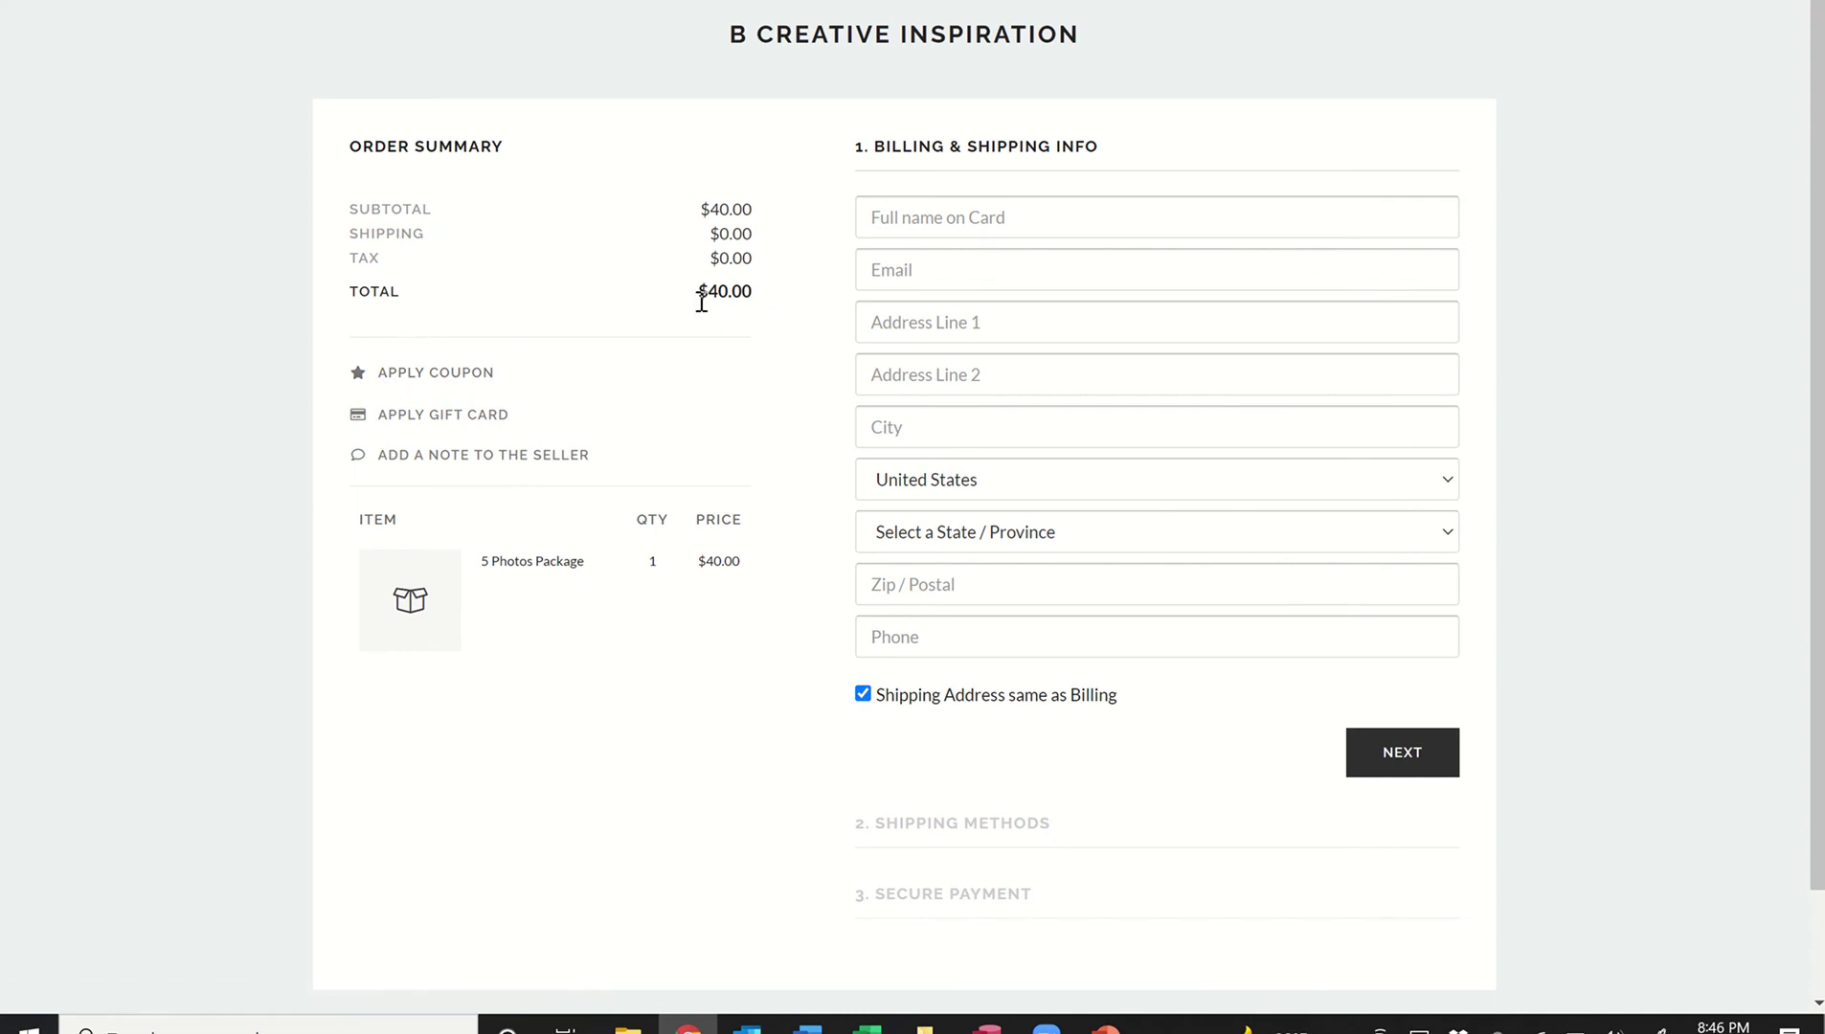
{"action": "left_click", "coordinate": [443, 375]}
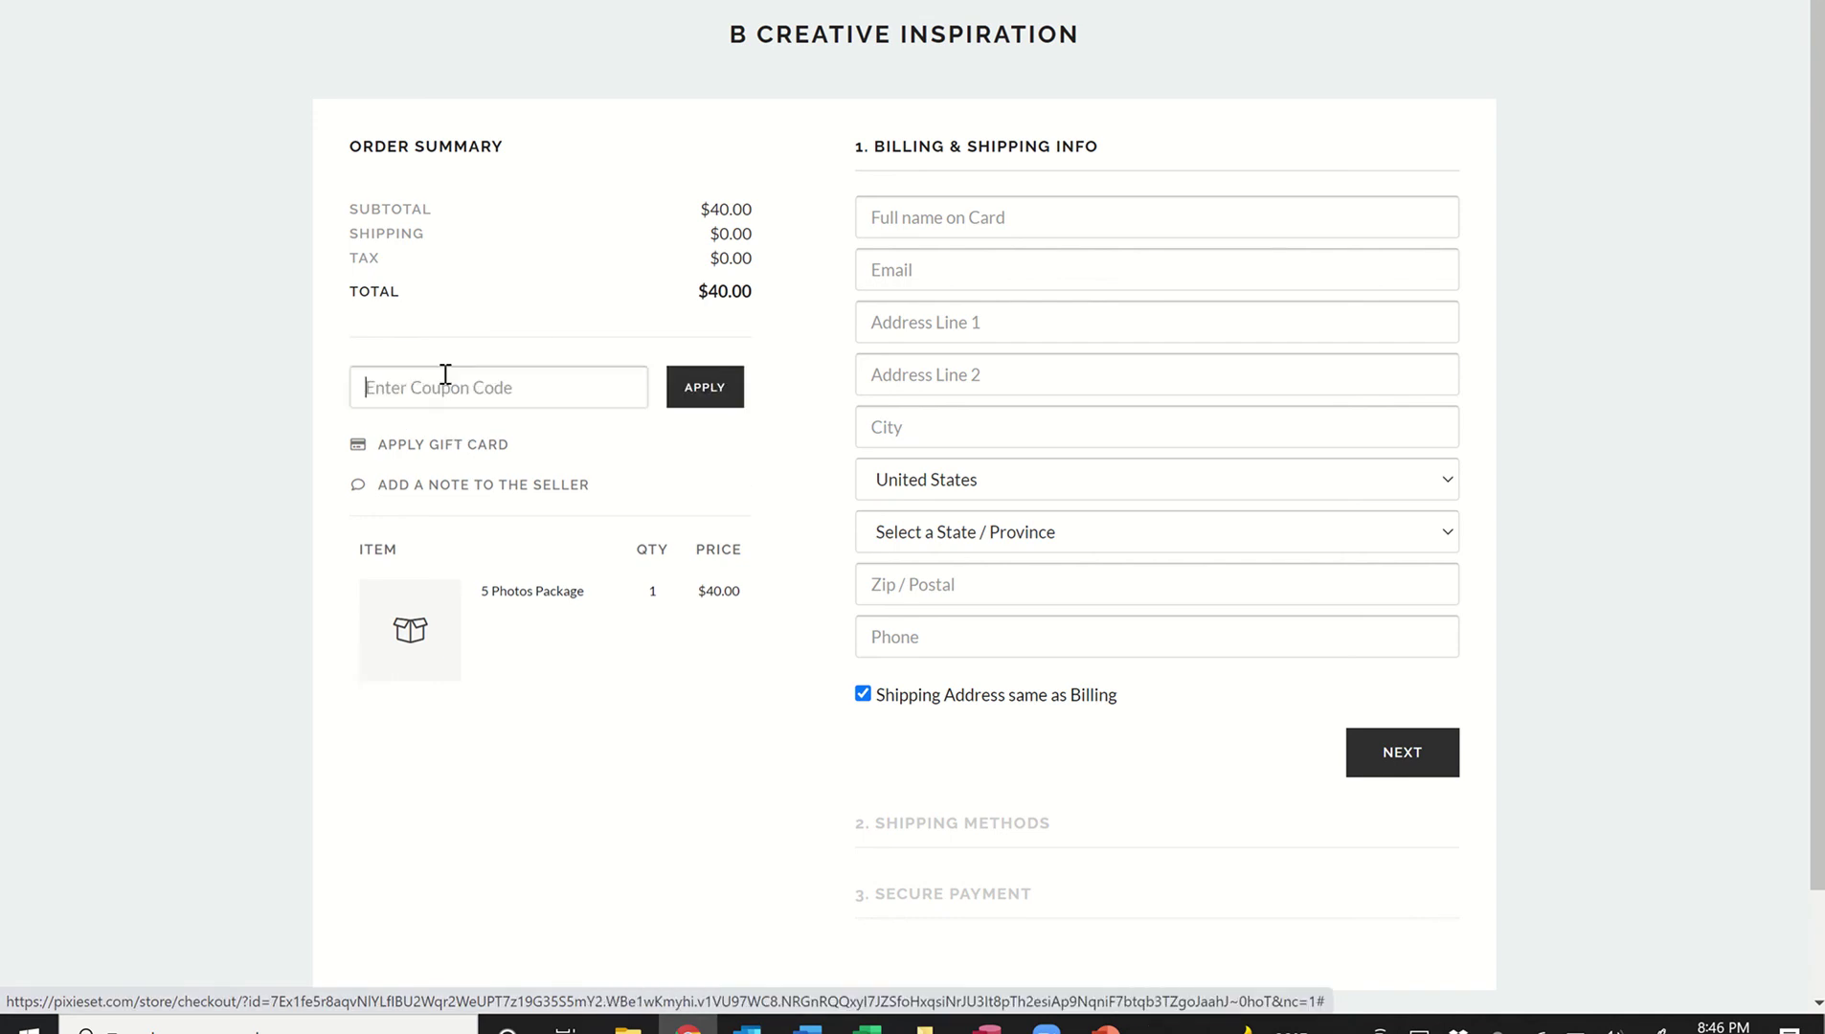
{"action": "key", "text": "alt+Tab"}
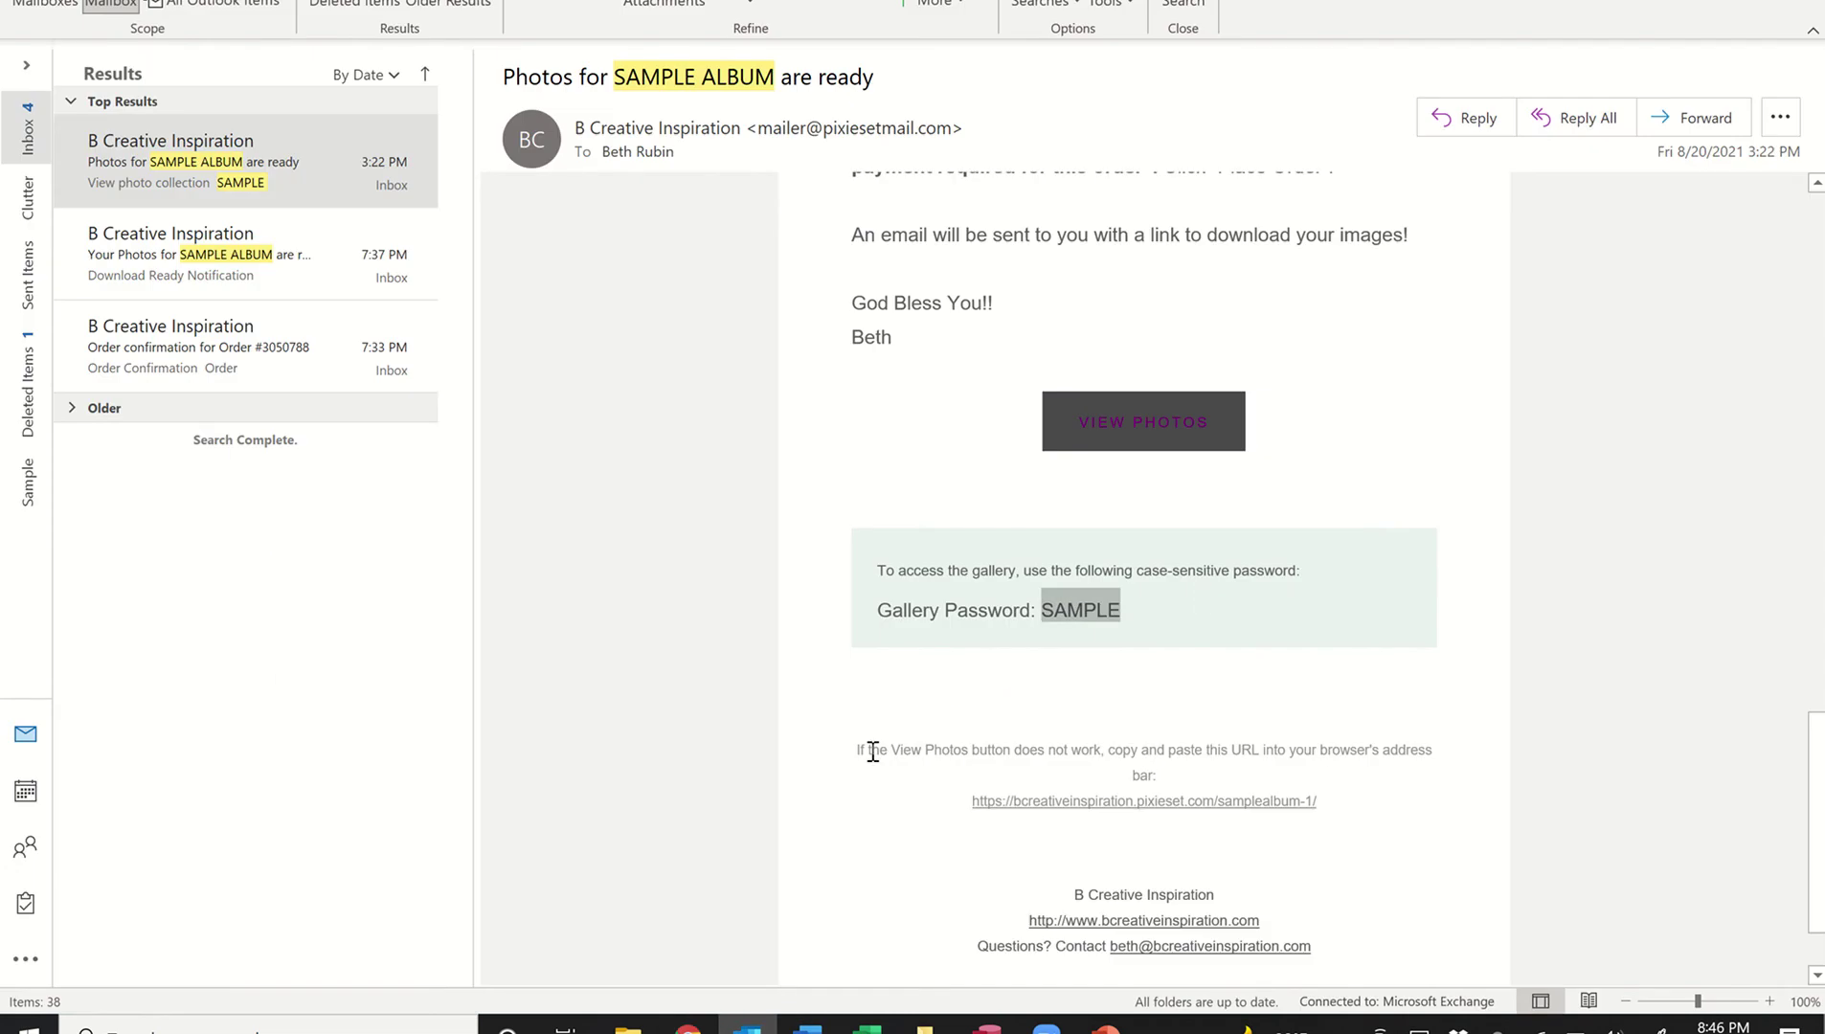
{"action": "scroll", "coordinate": [1818, 752], "scroll_direction": "up", "scroll_amount": 5}
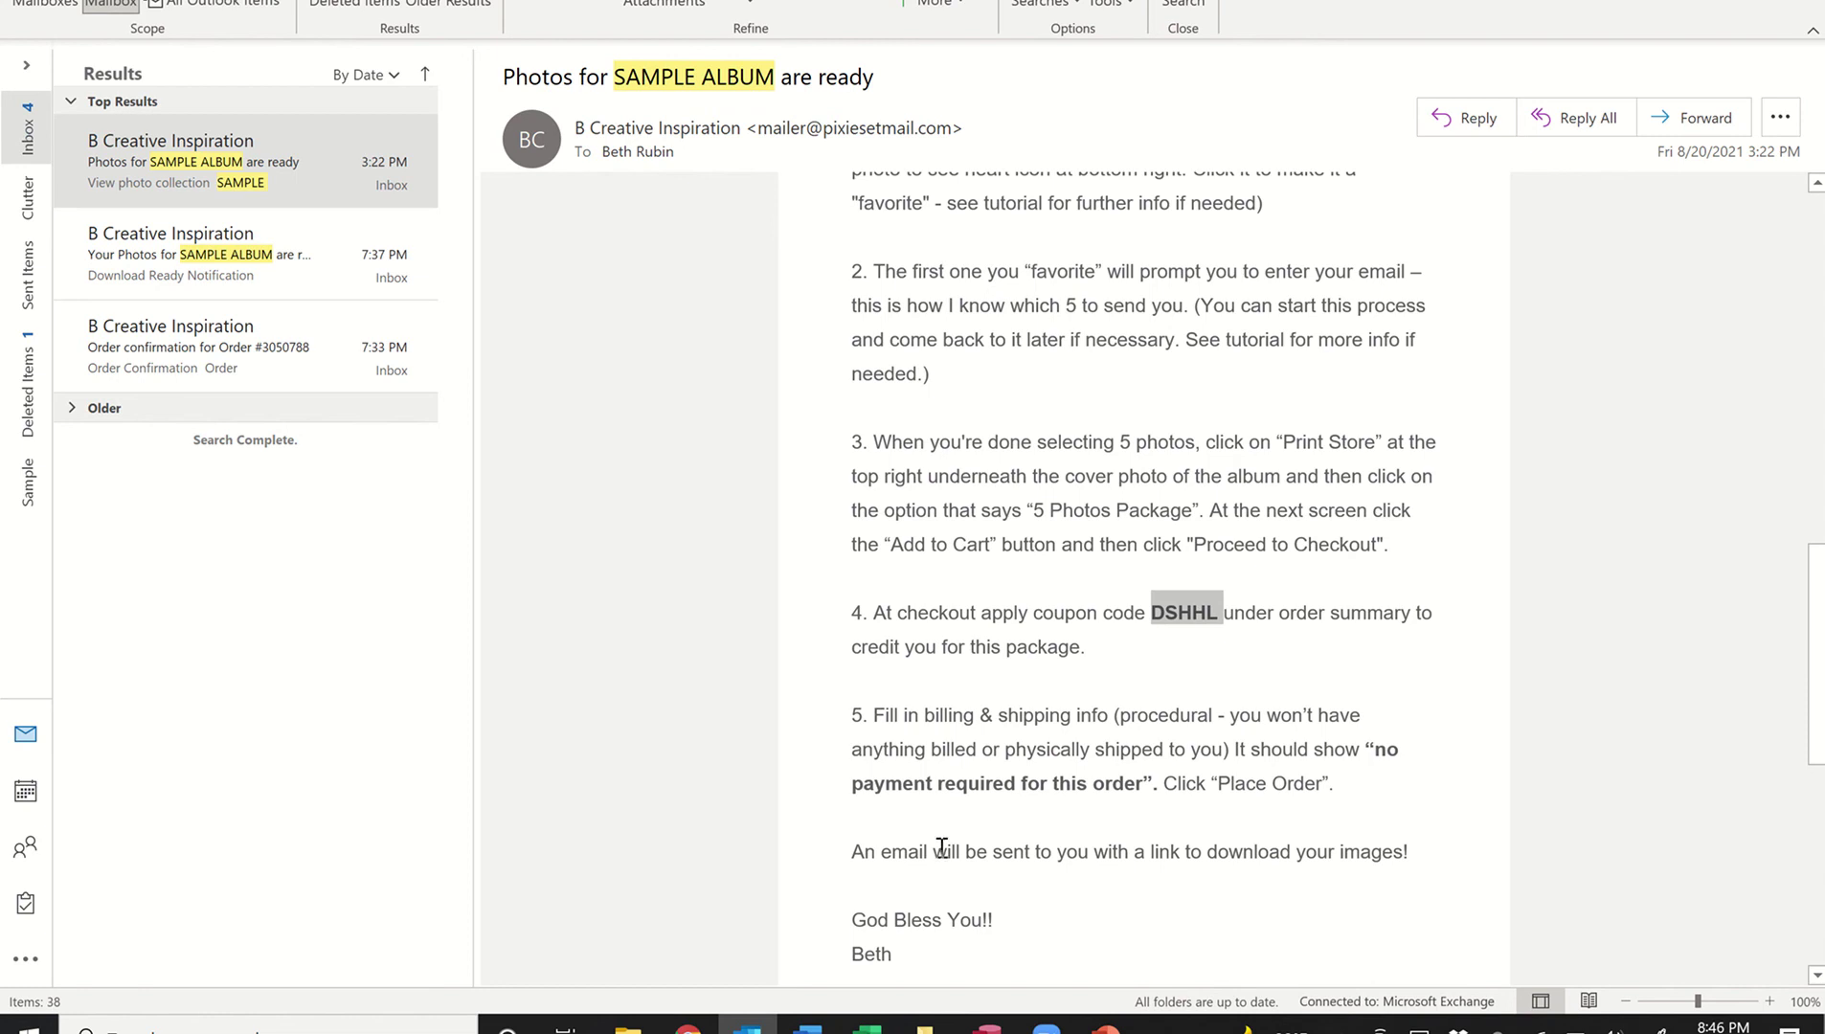
{"action": "left_click", "coordinate": [688, 1025]}
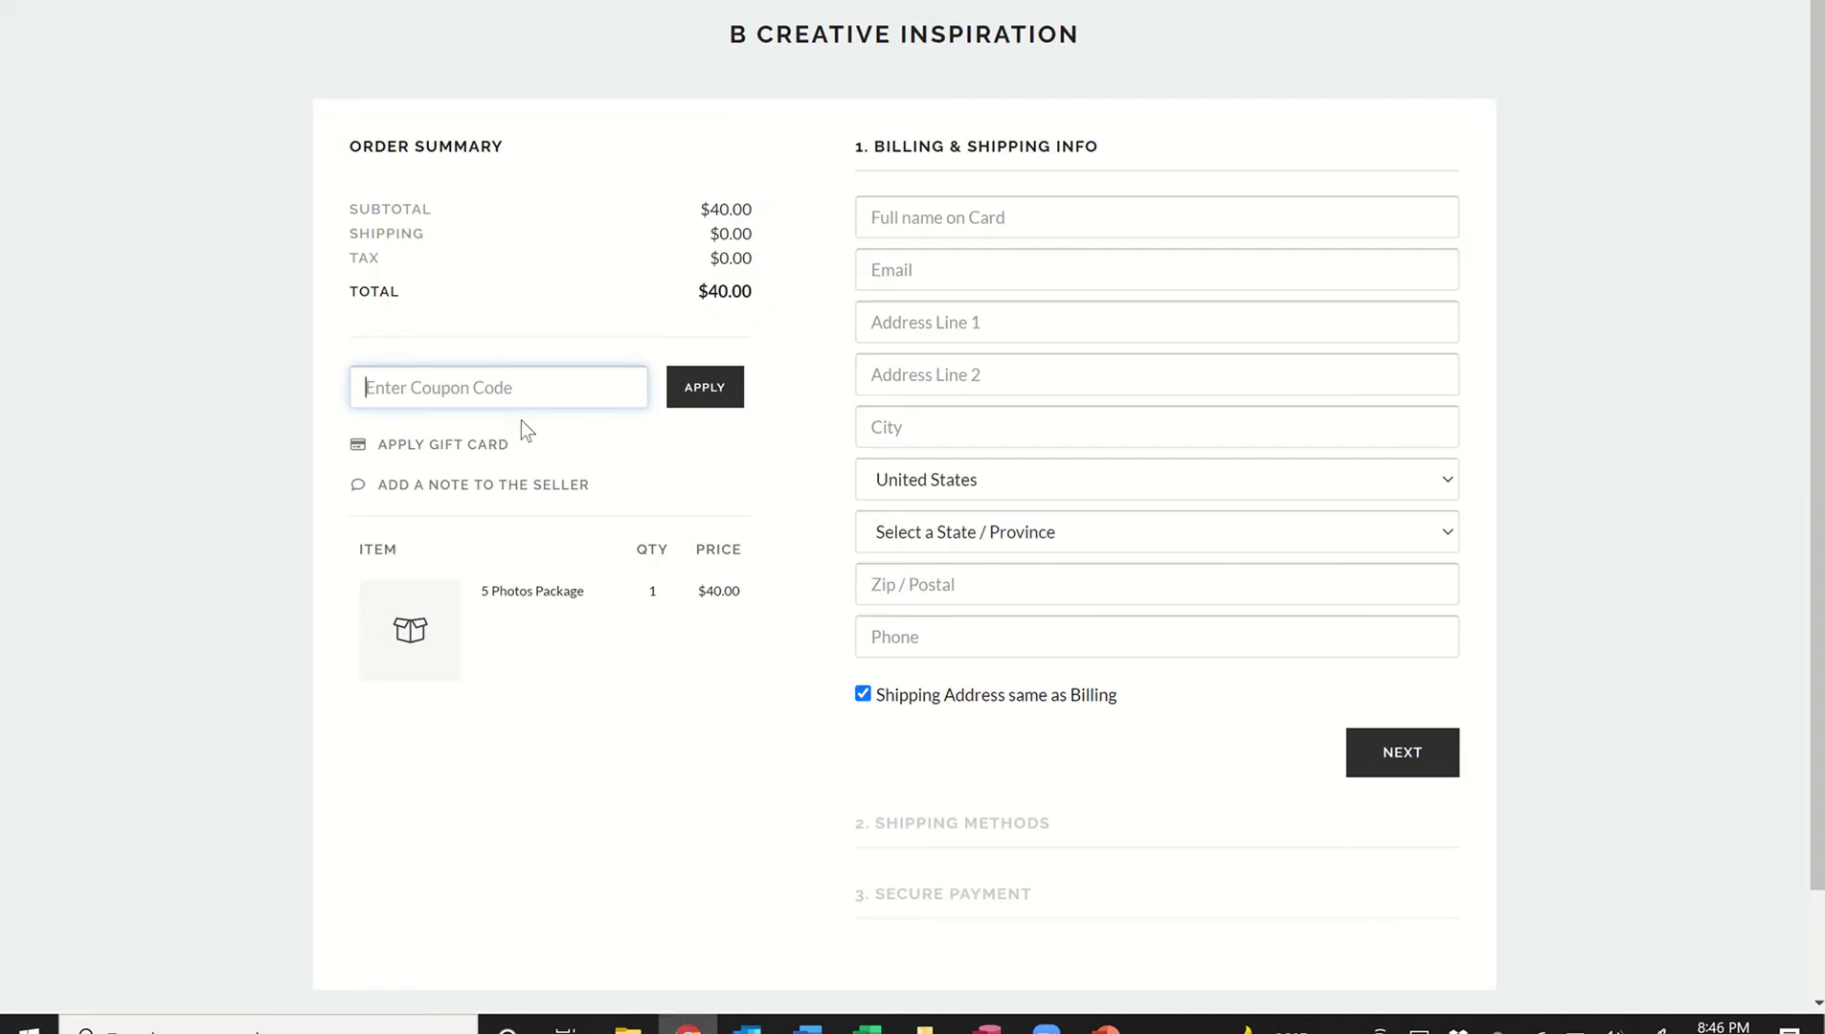
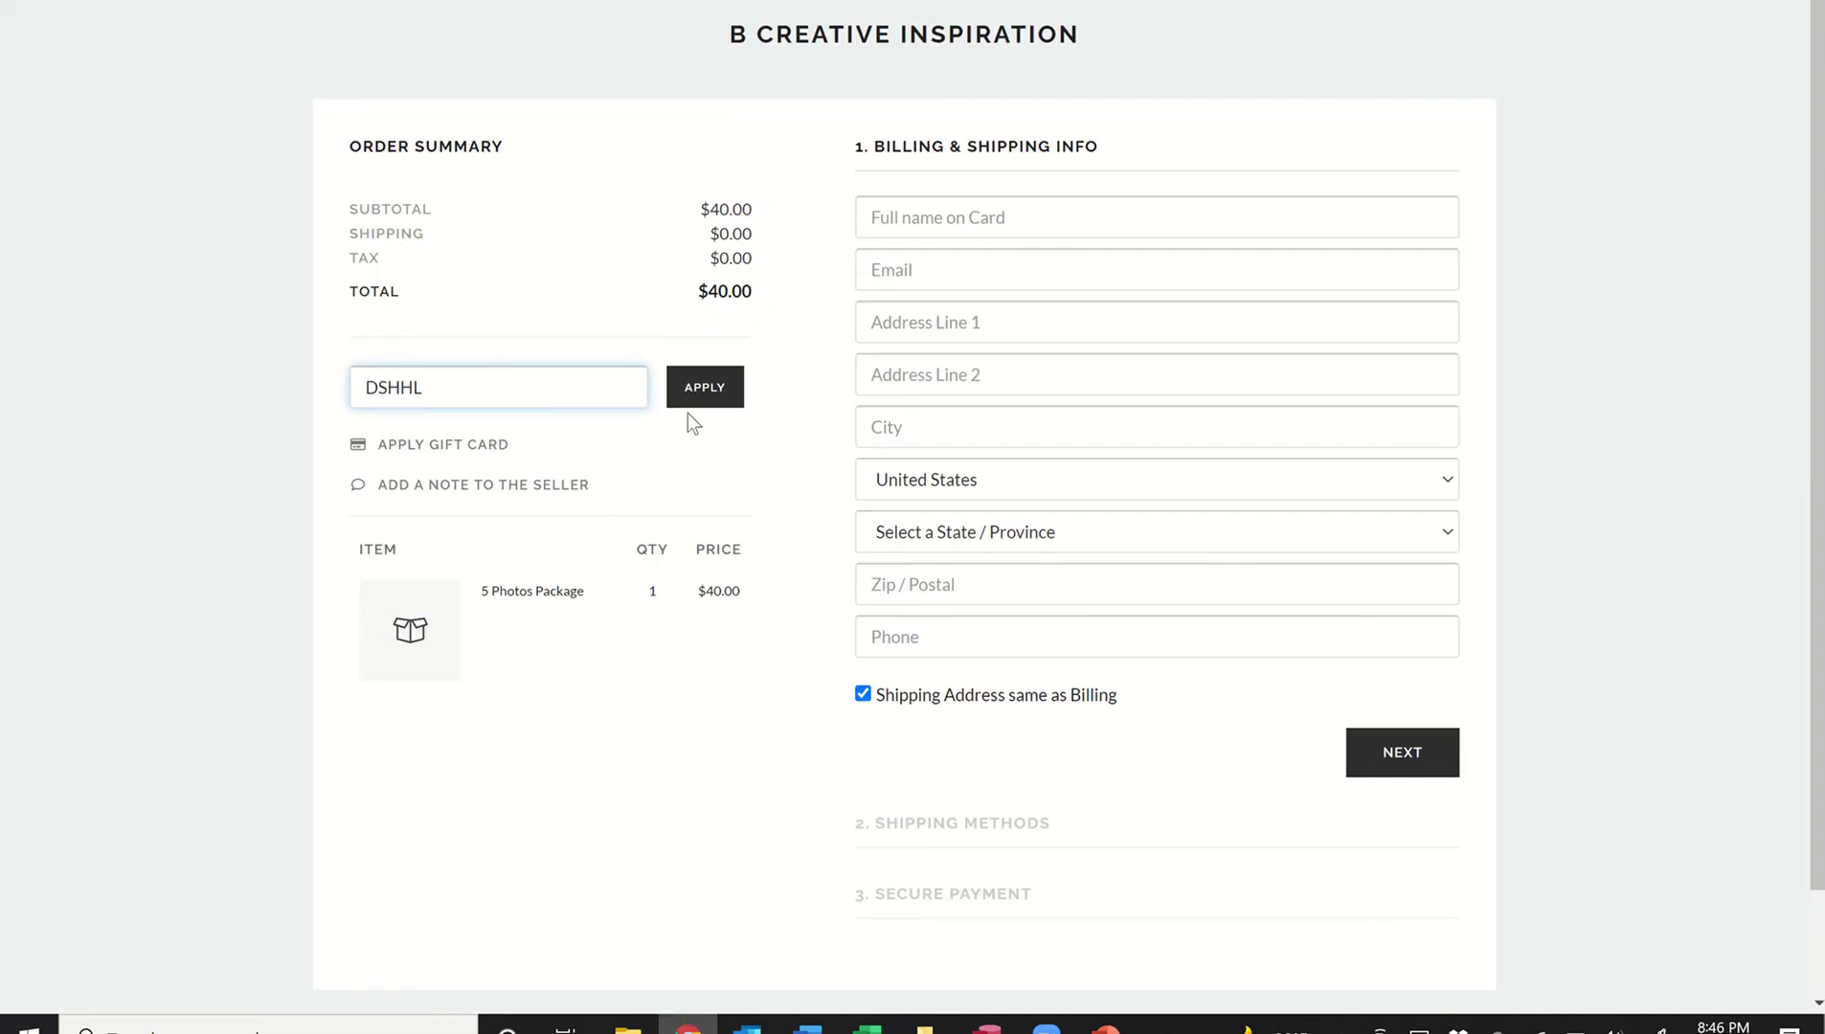
{"action": "left_click", "coordinate": [710, 392]}
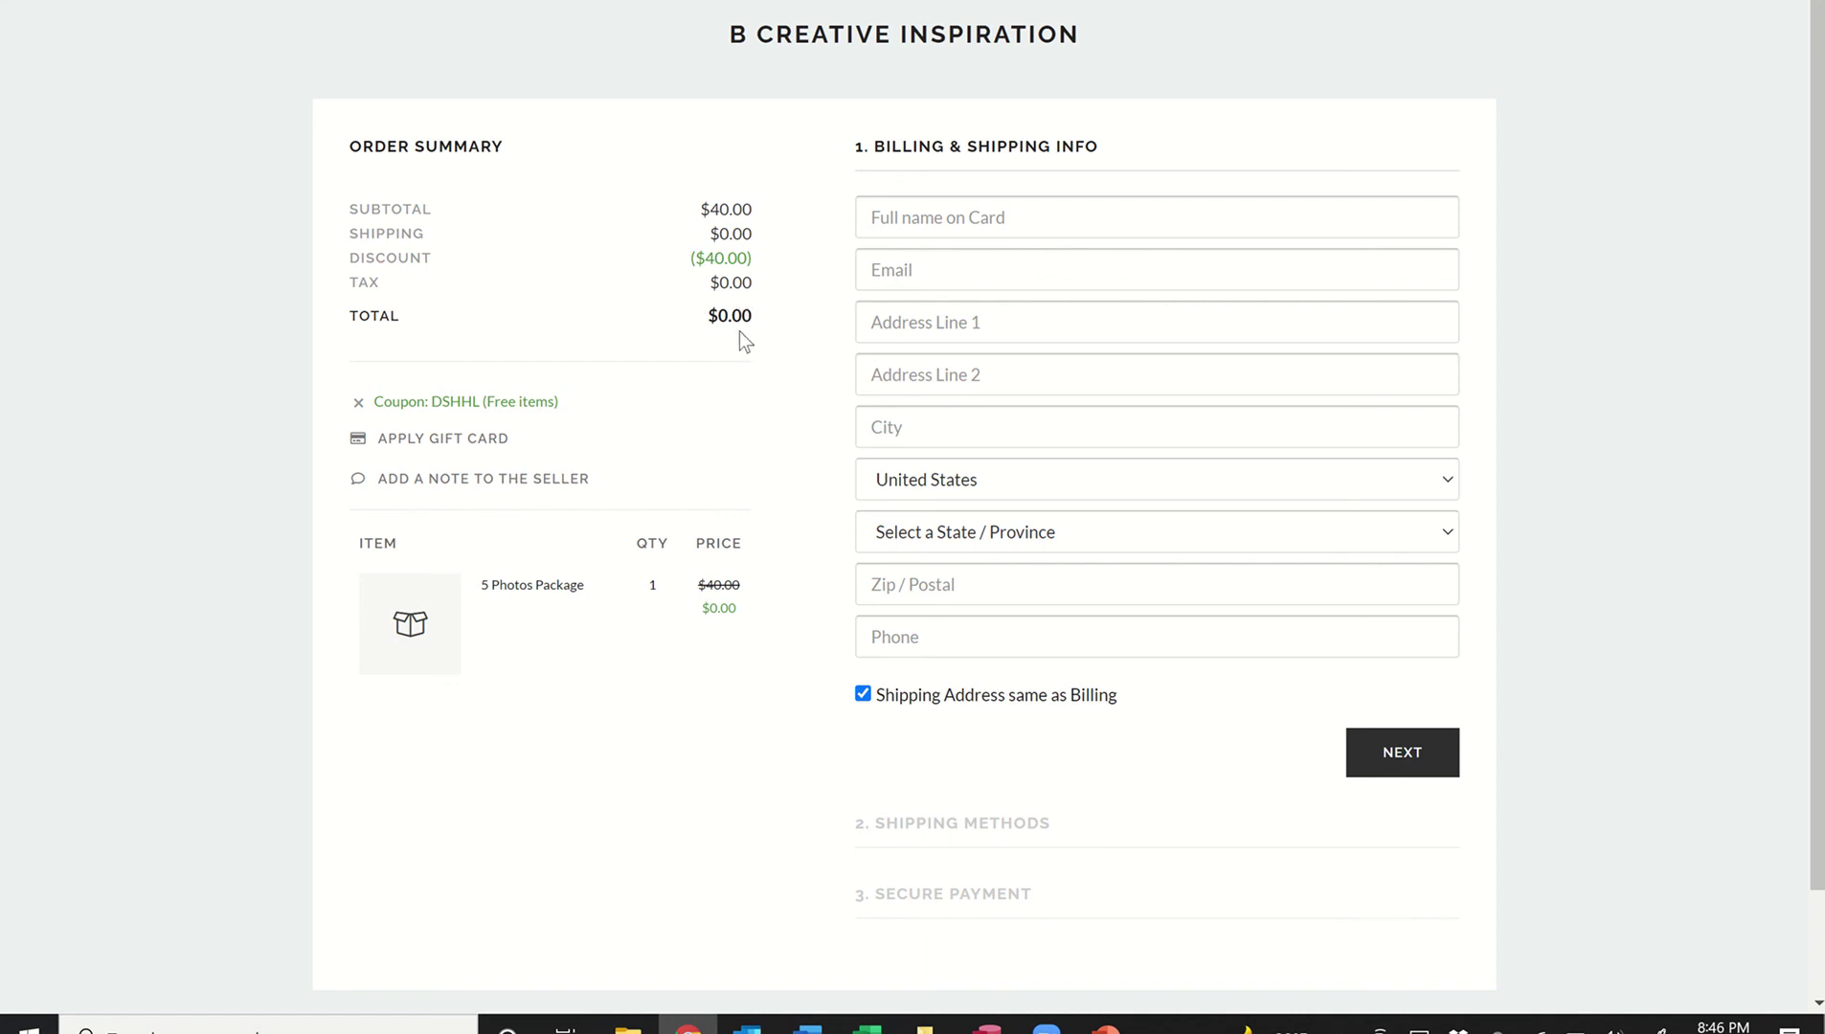
Fill in the cardholder name, e-mail and street address using autofill suggestions.
{"action": "left_click", "coordinate": [959, 224]}
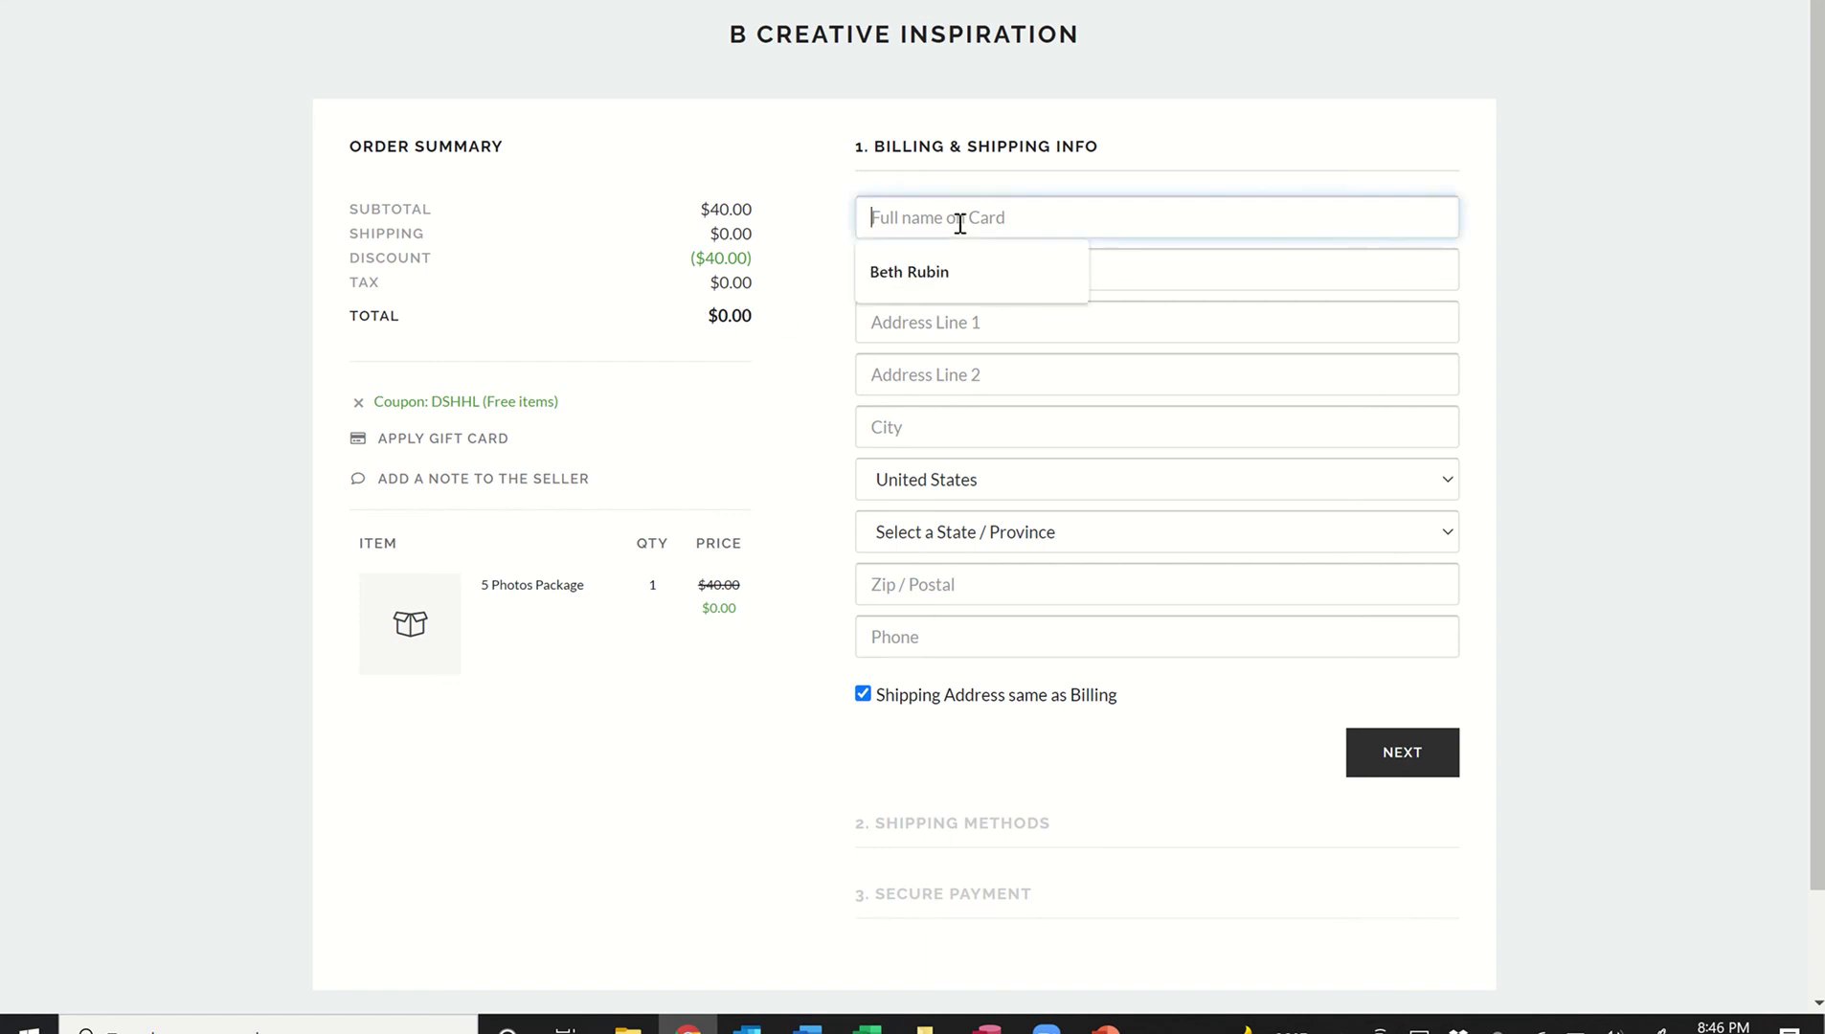
{"action": "left_click", "coordinate": [937, 279]}
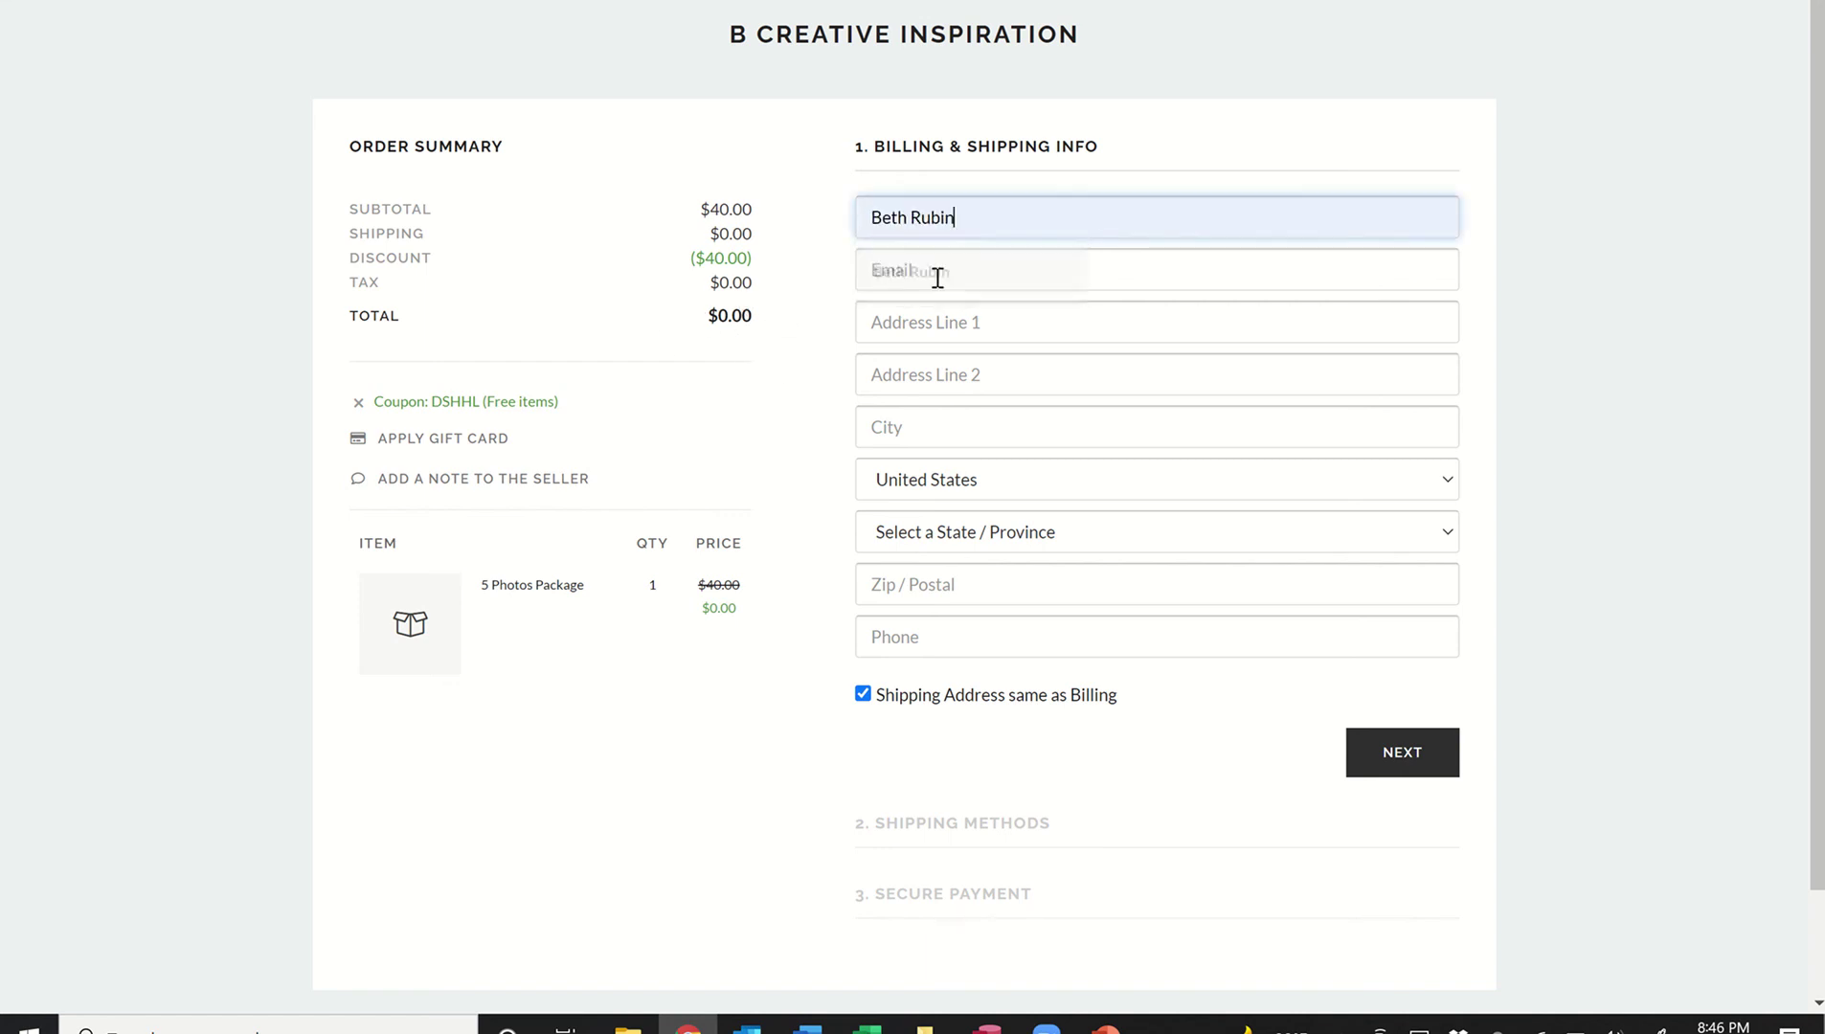
{"action": "left_click", "coordinate": [943, 280]}
{"action": "left_click", "coordinate": [960, 326]}
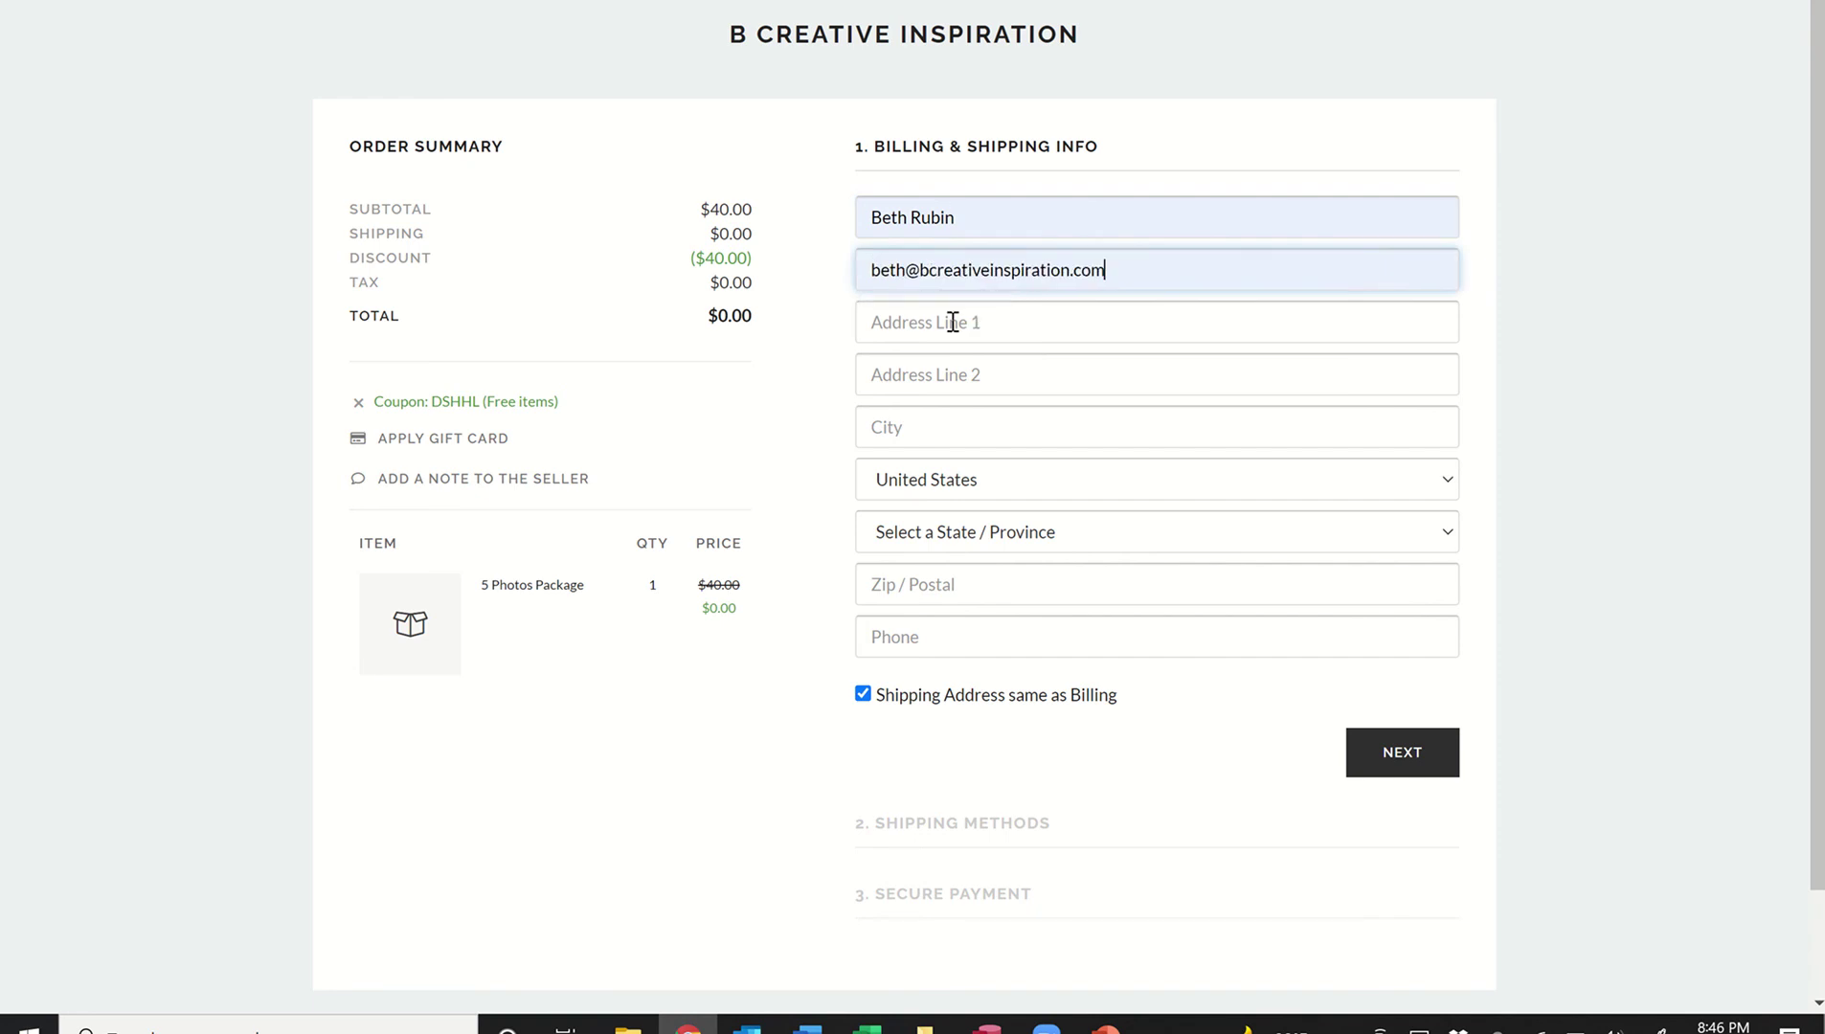
{"action": "left_click", "coordinate": [948, 327]}
{"action": "type", "text": "1234 Ave"}
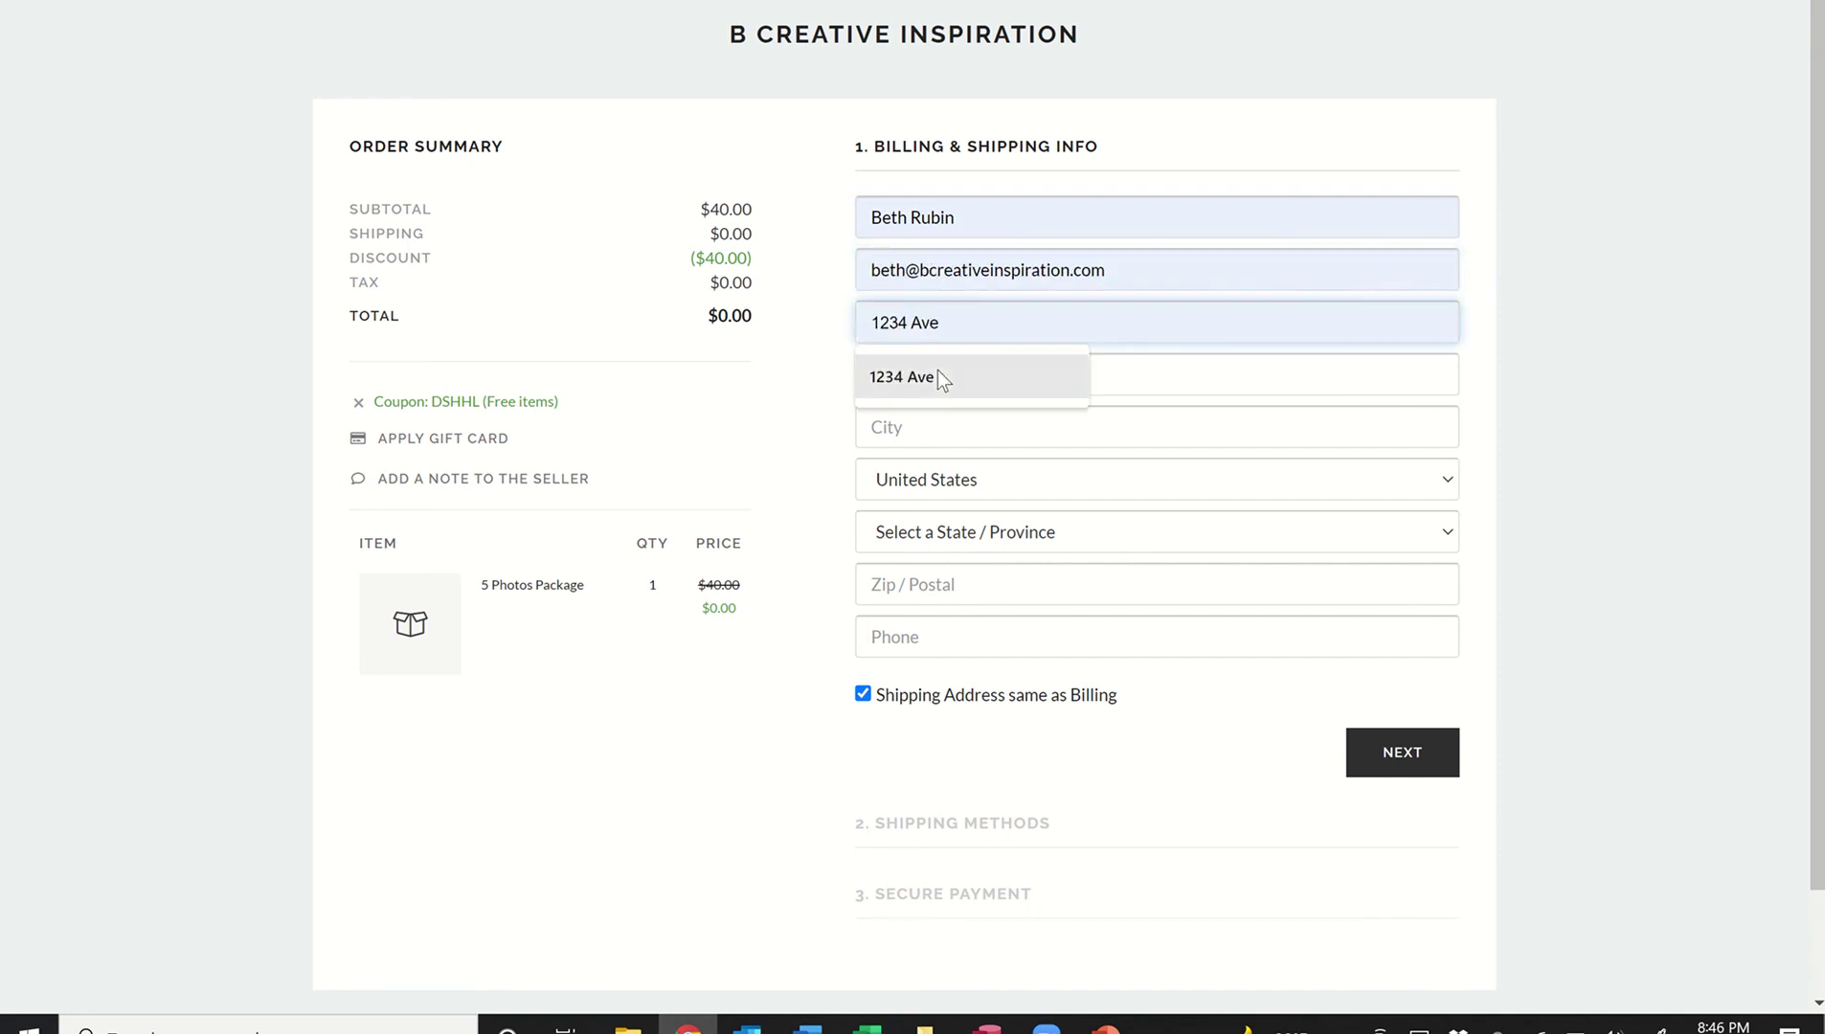
{"action": "left_click", "coordinate": [937, 372]}
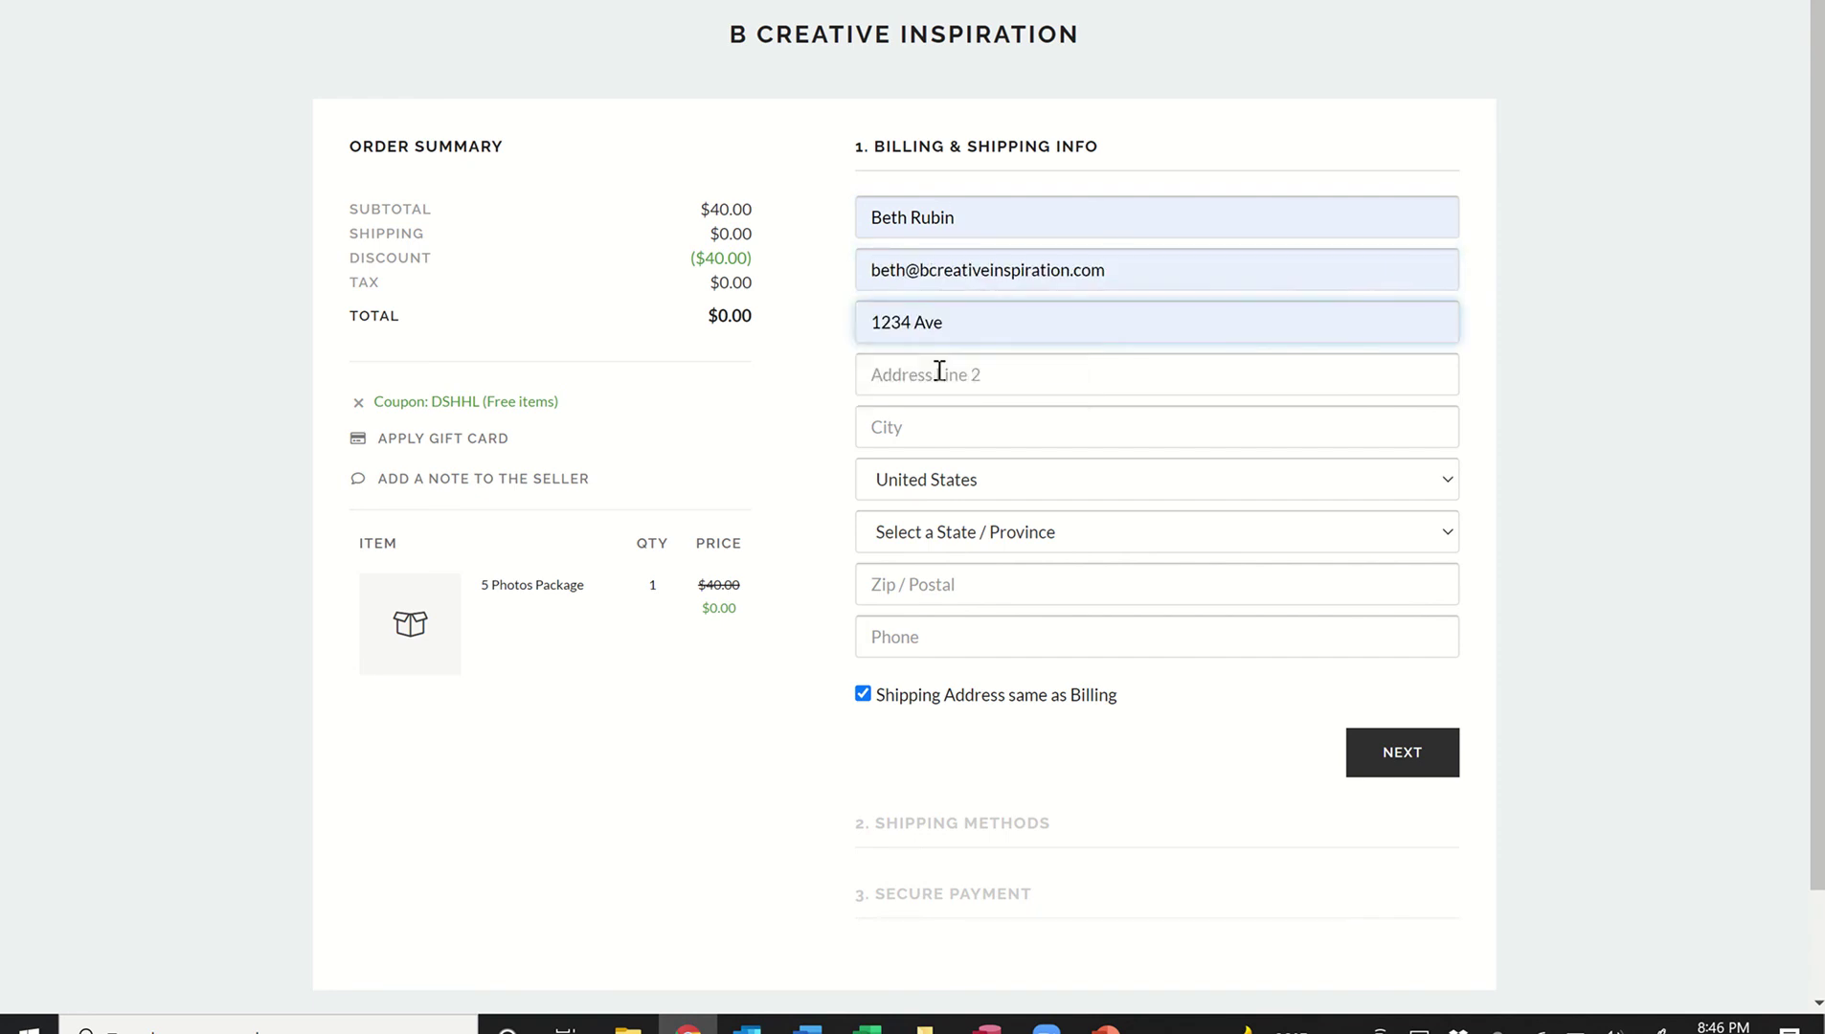
Enter the city, choose the billing state, enter the zip code, and continue to shipping methods.
{"action": "left_click", "coordinate": [939, 421]}
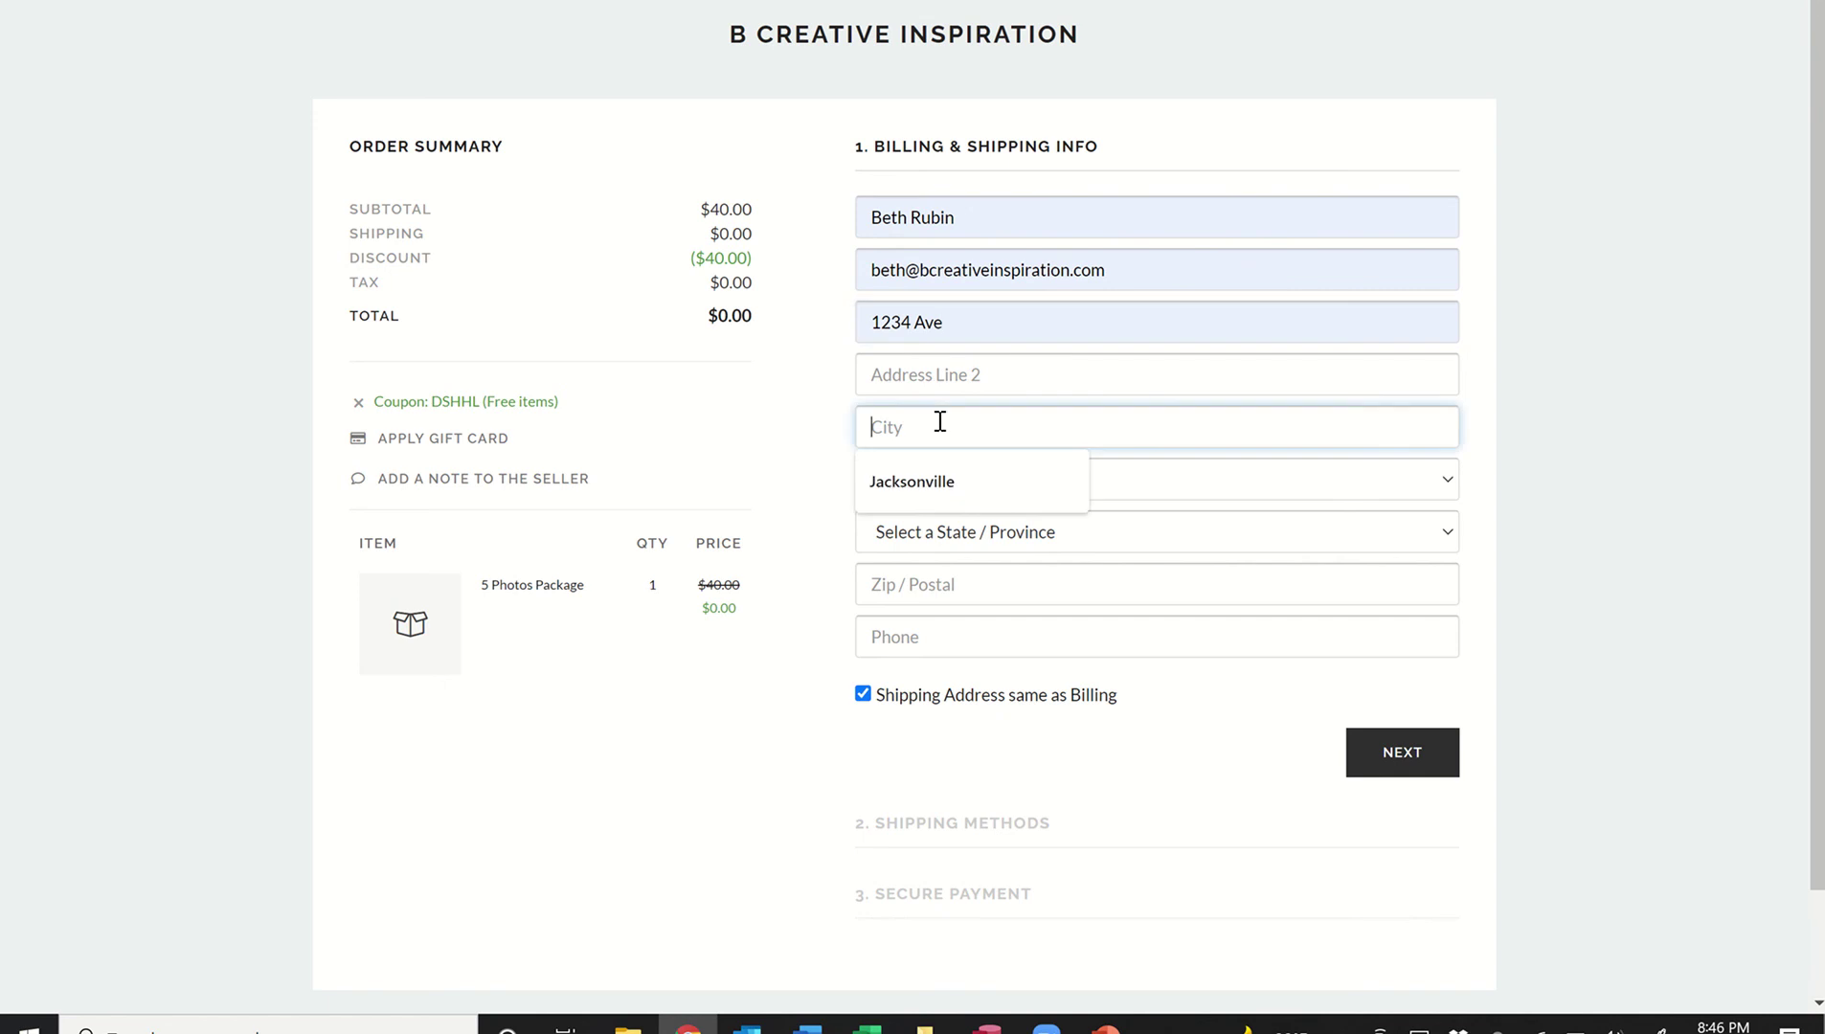
{"action": "type", "text": "Jacksonville"}
{"action": "left_click", "coordinate": [925, 484]}
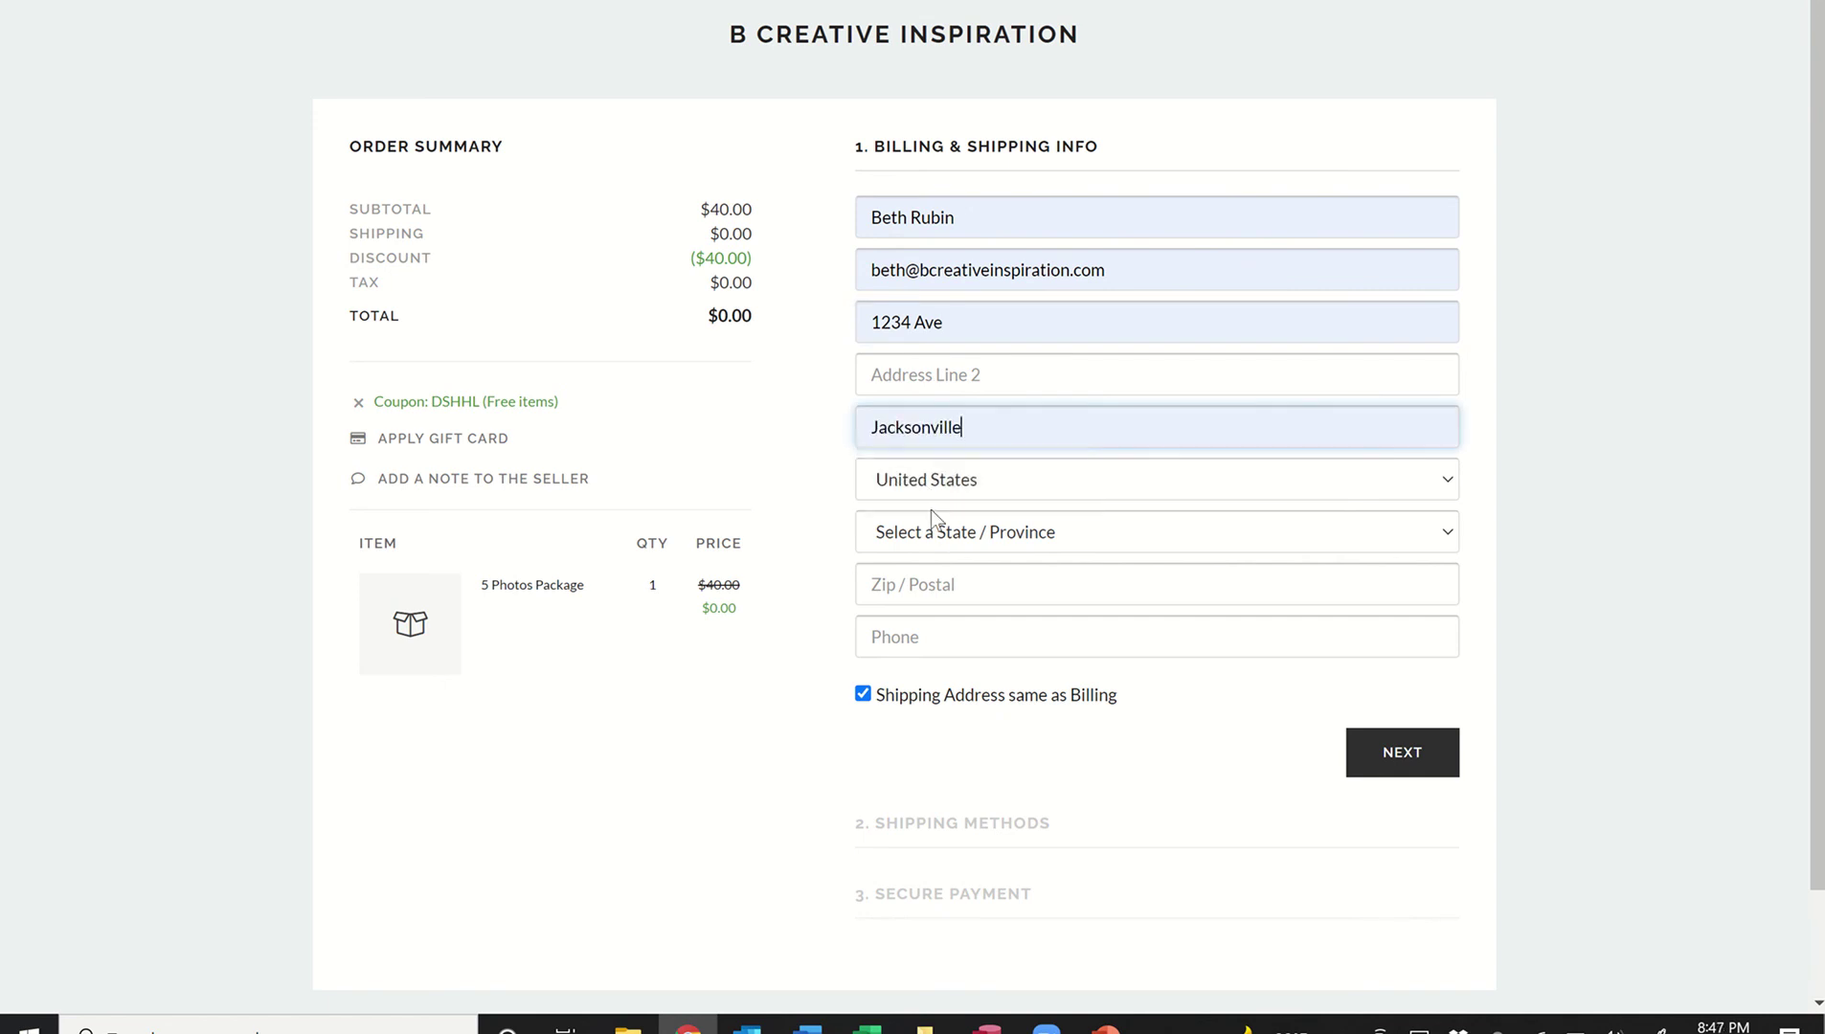
{"action": "left_click", "coordinate": [938, 536]}
{"action": "scroll", "coordinate": [934, 431], "scroll_direction": "down", "scroll_amount": 1}
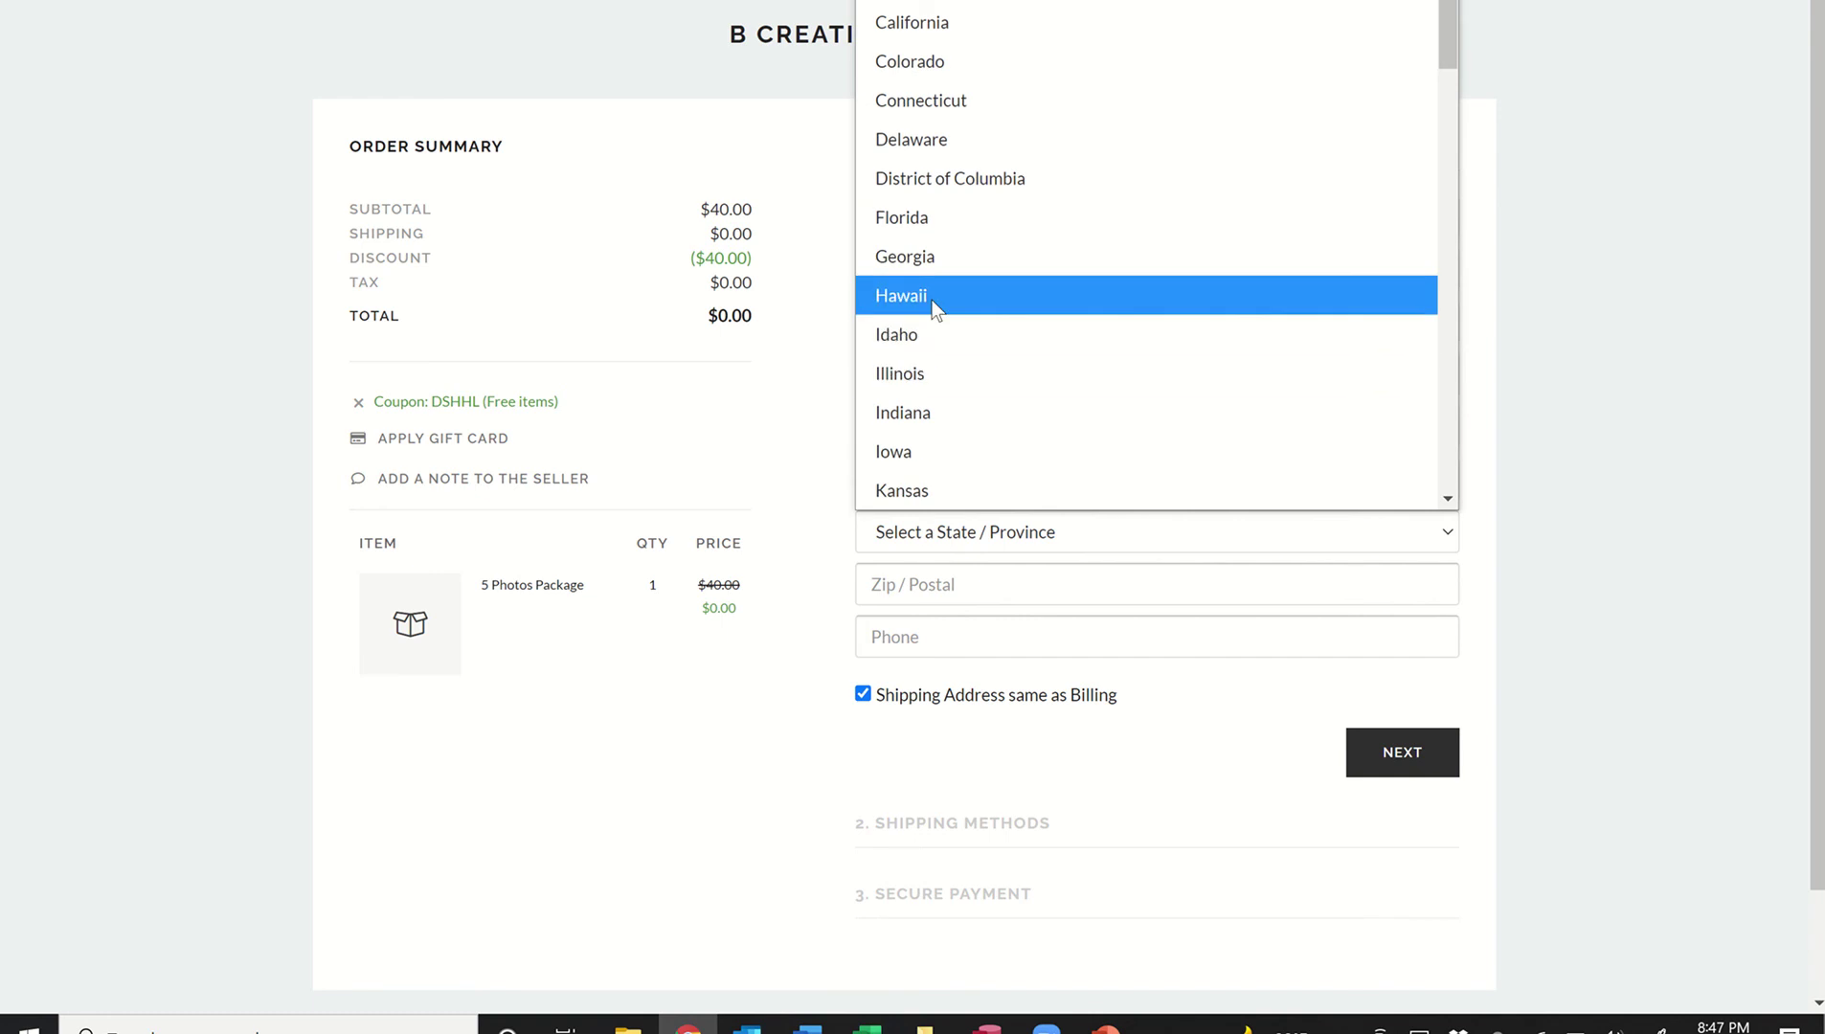
{"action": "left_click", "coordinate": [925, 217]}
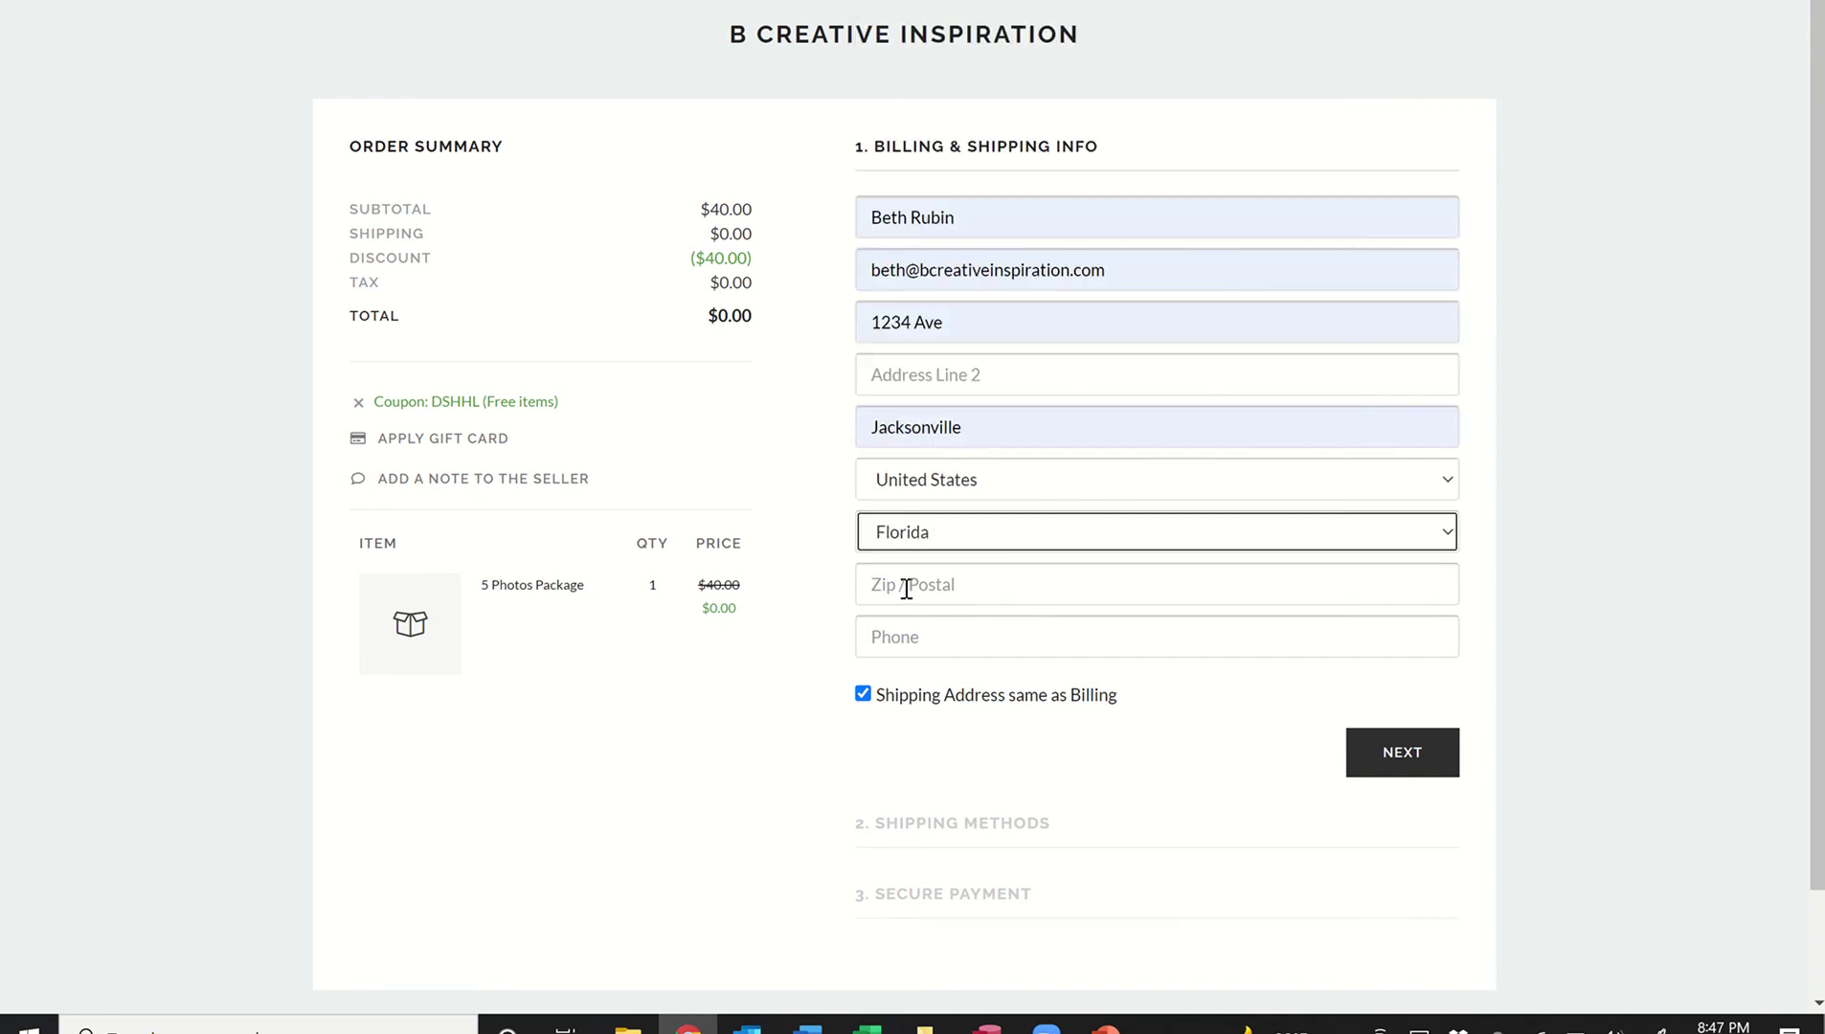
{"action": "left_click", "coordinate": [906, 588]}
{"action": "type", "text": "3221"}
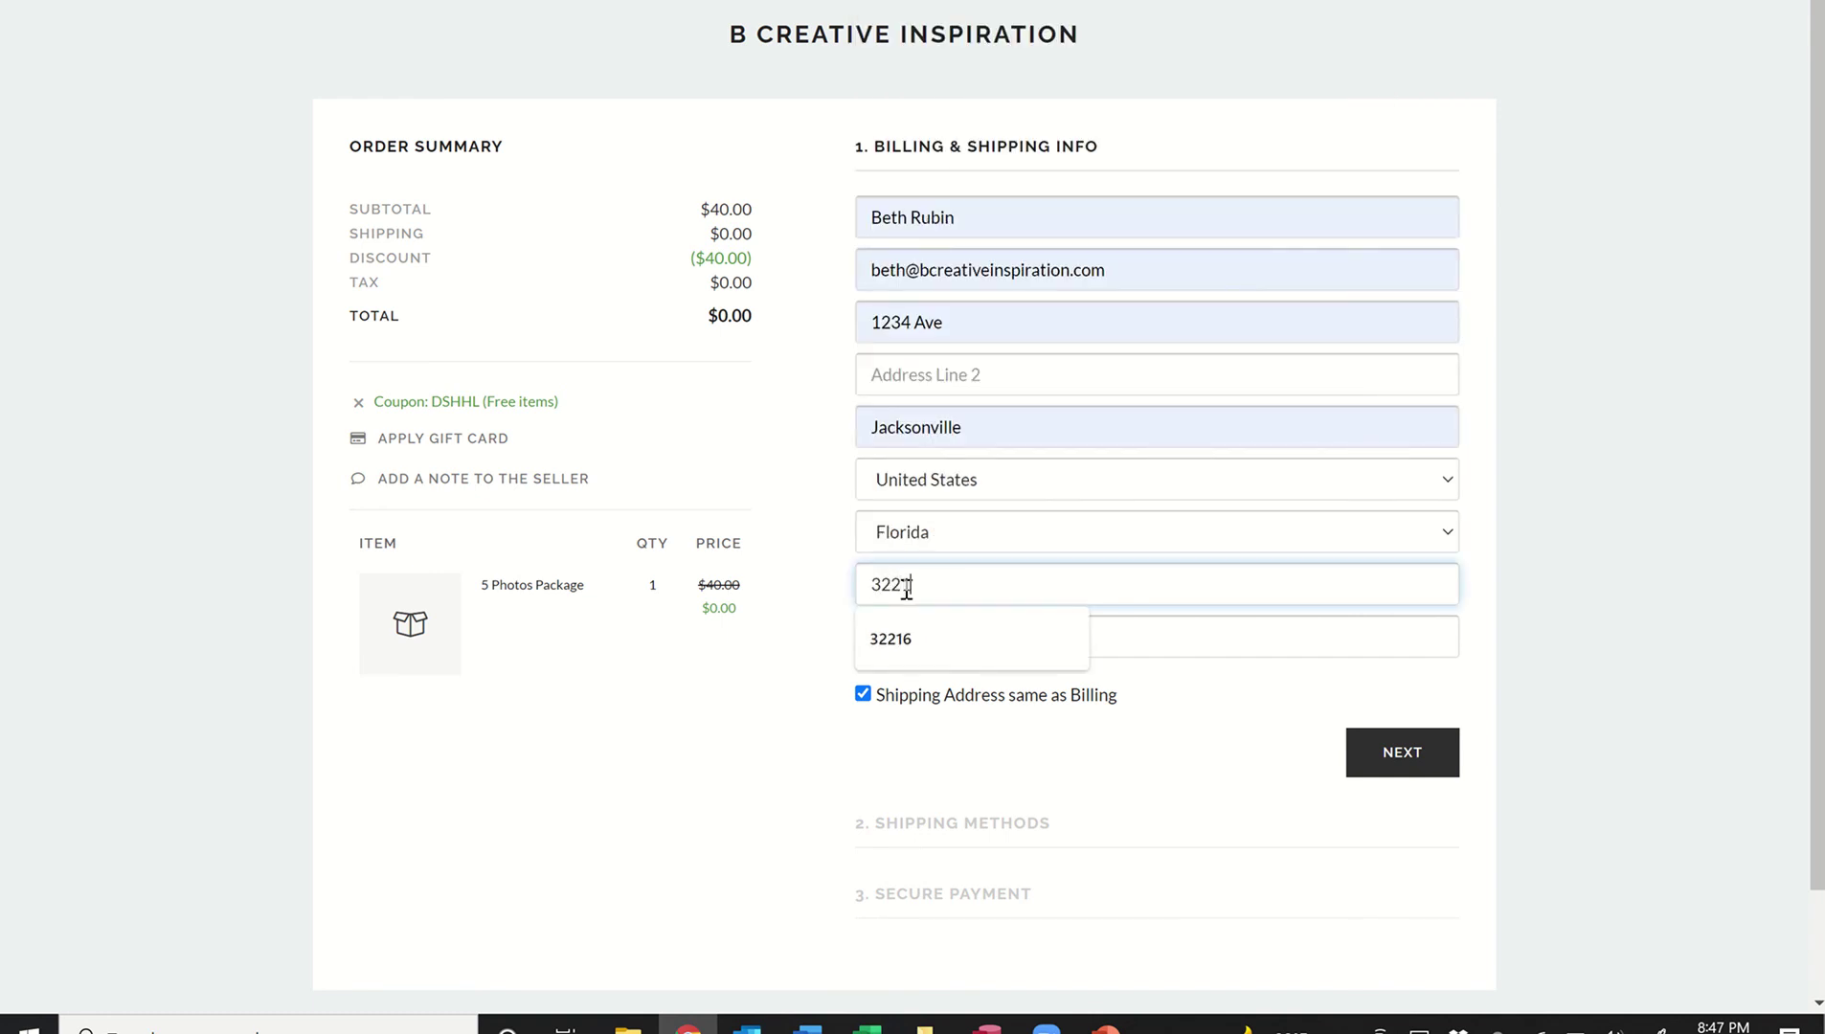
{"action": "type", "text": "6"}
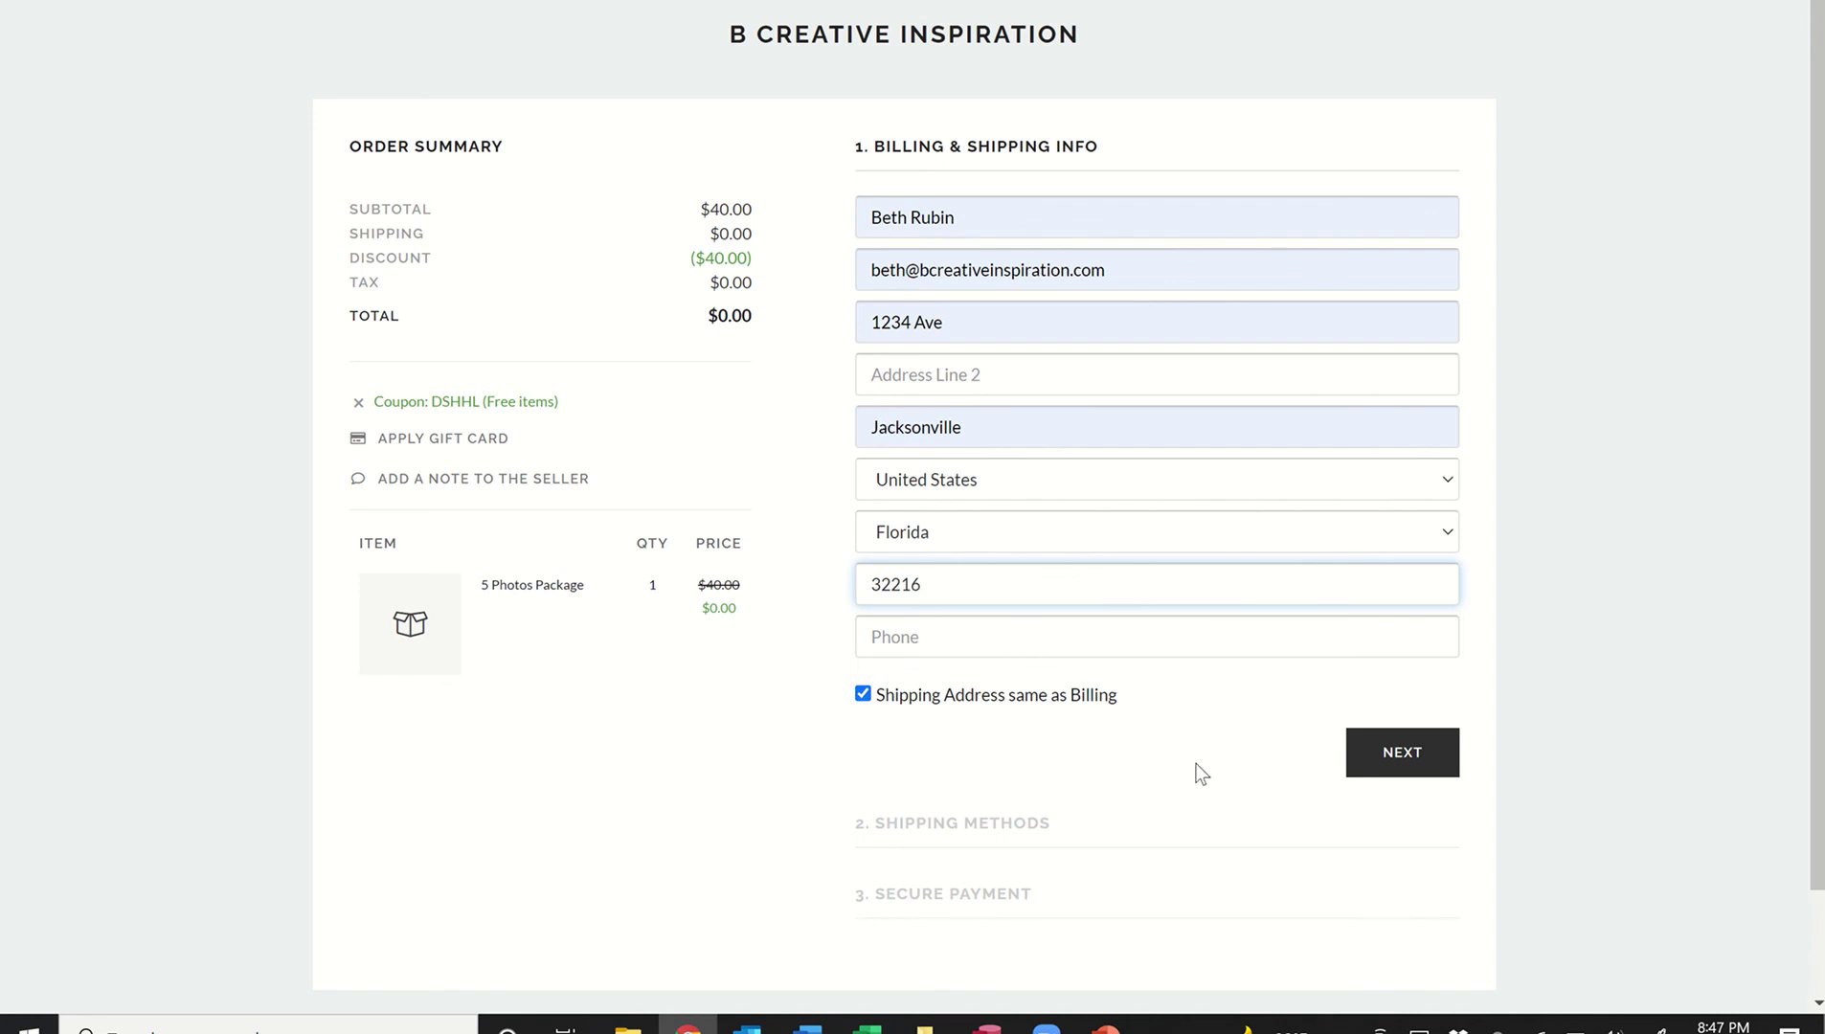
{"action": "left_click", "coordinate": [1401, 756]}
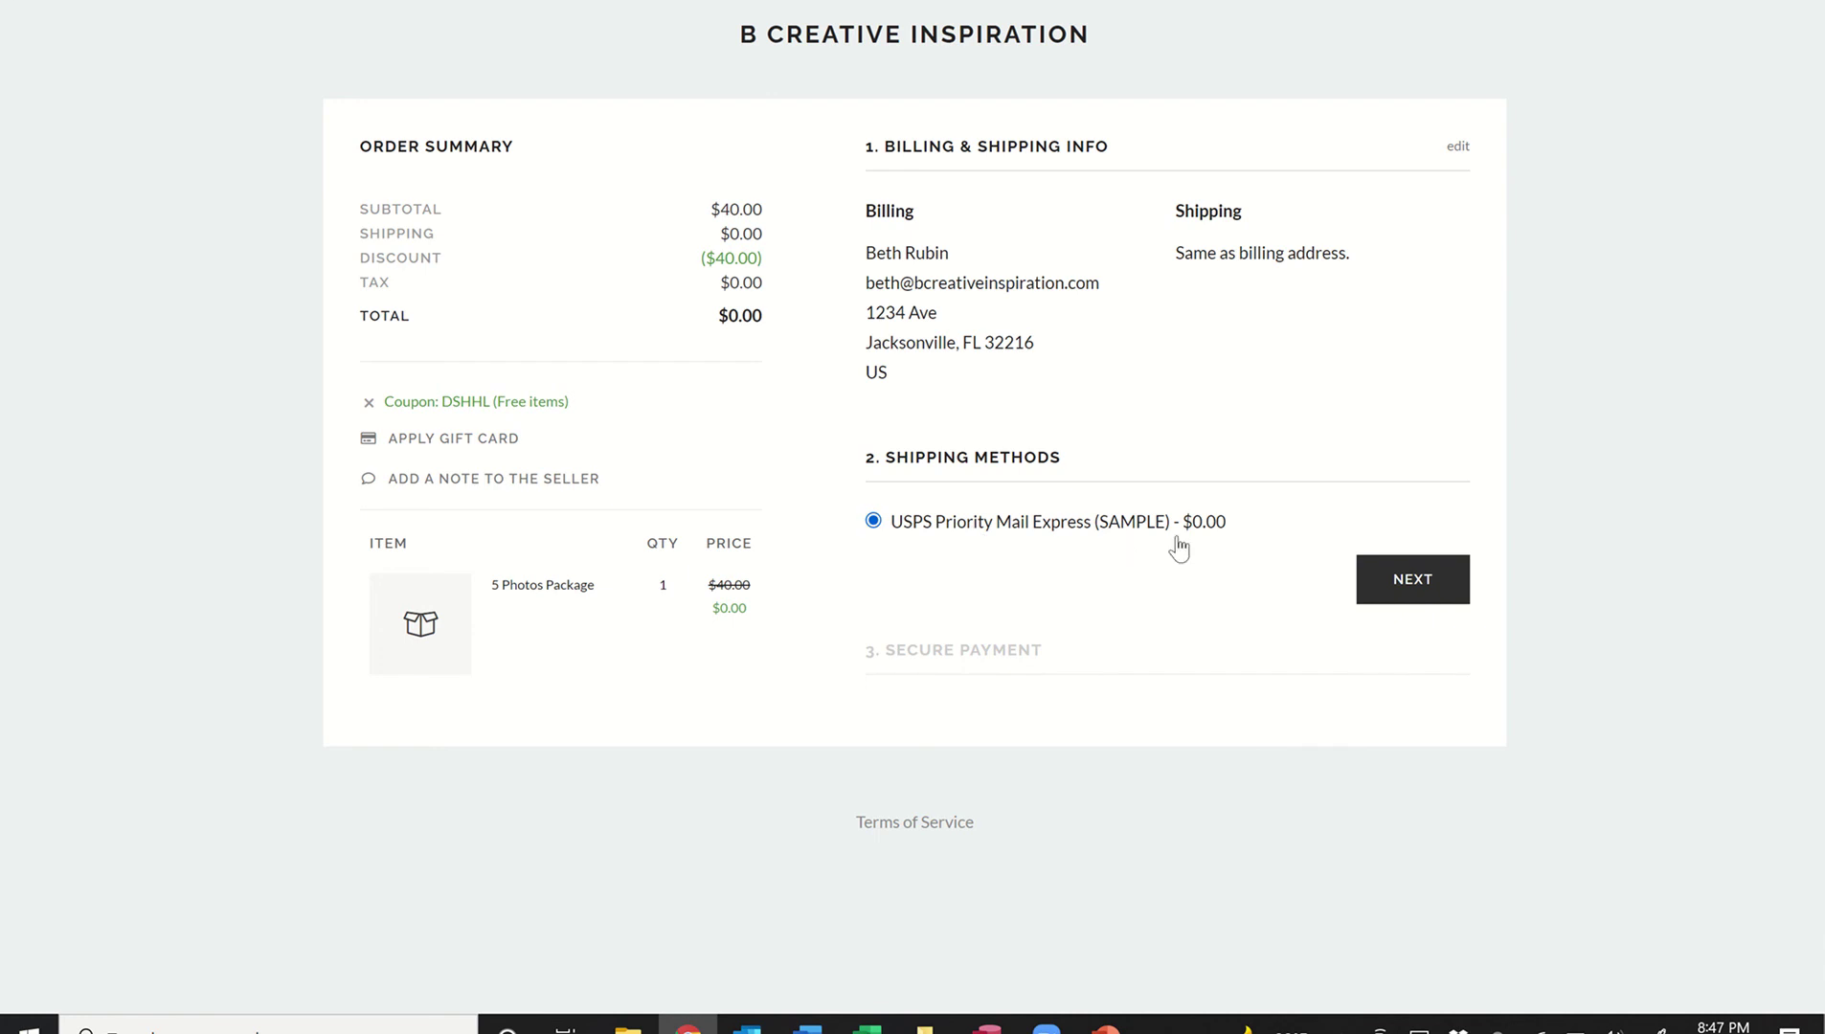
Continue past shipping to the payment step showing no payment required, and place the order.
{"action": "left_click", "coordinate": [1427, 595]}
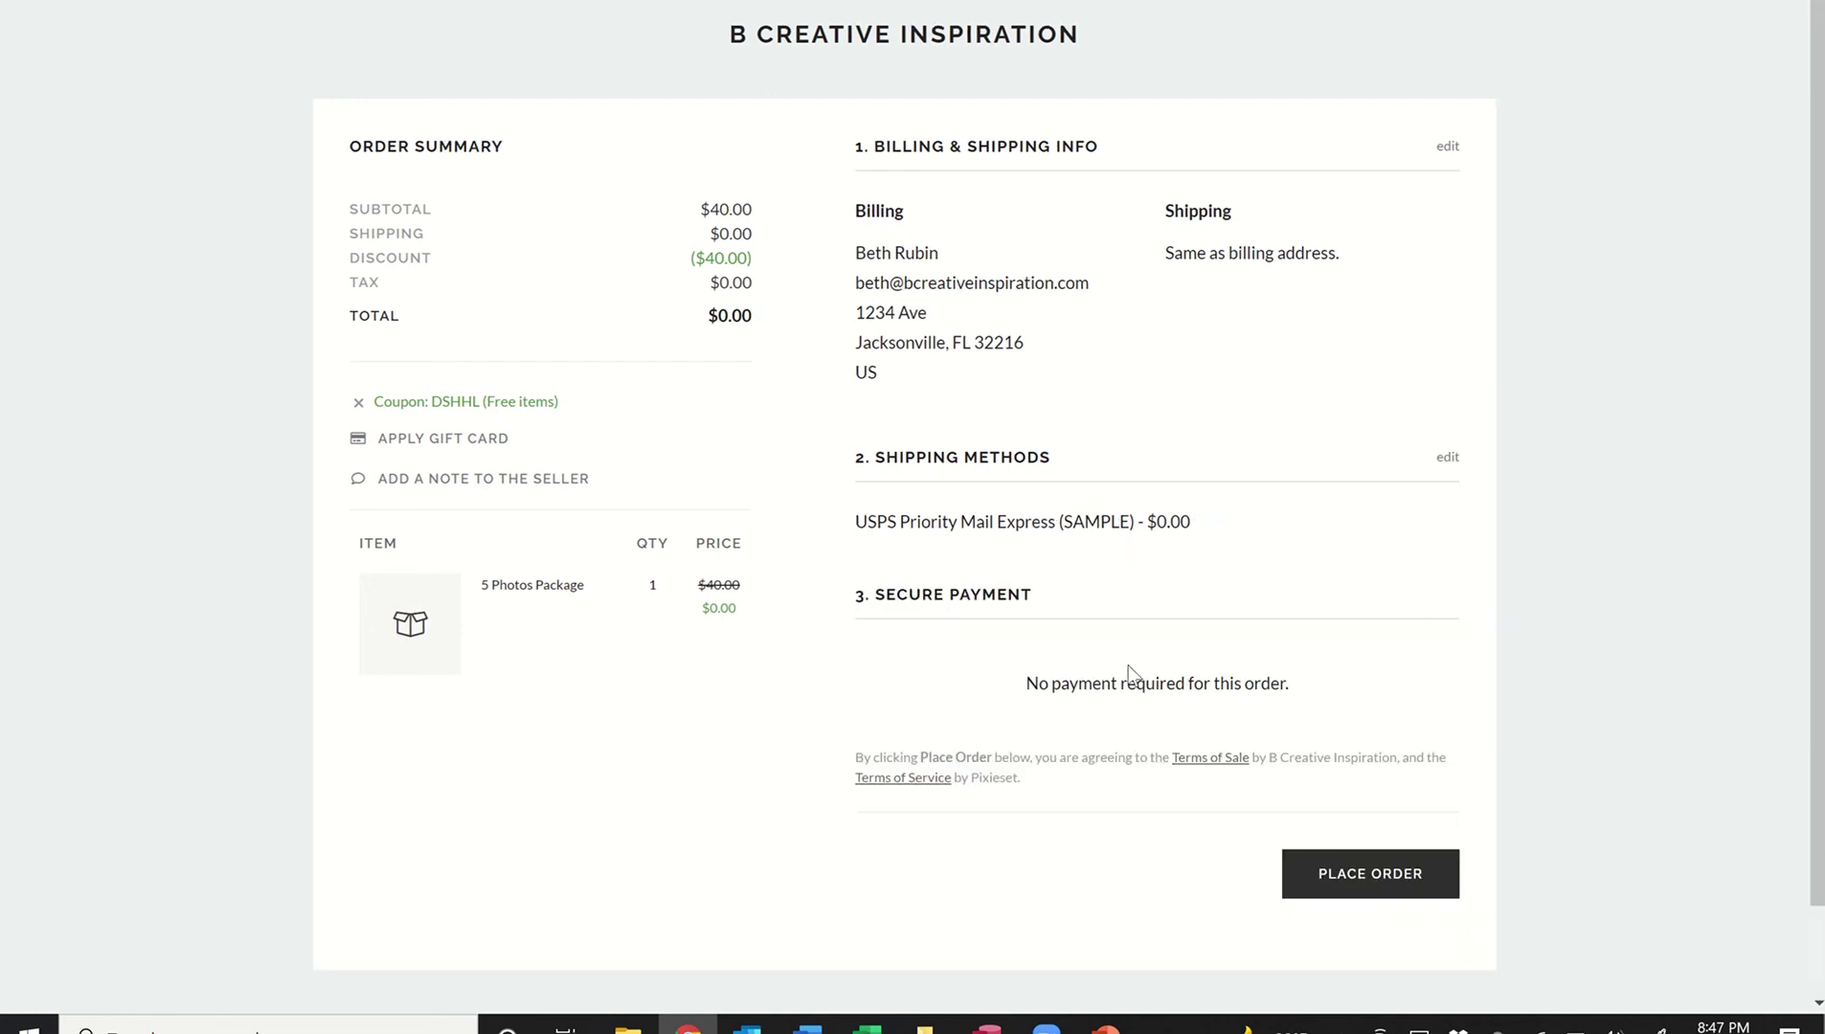
{"action": "left_click_drag", "start_coordinate": [1033, 687], "coordinate": [1292, 688]}
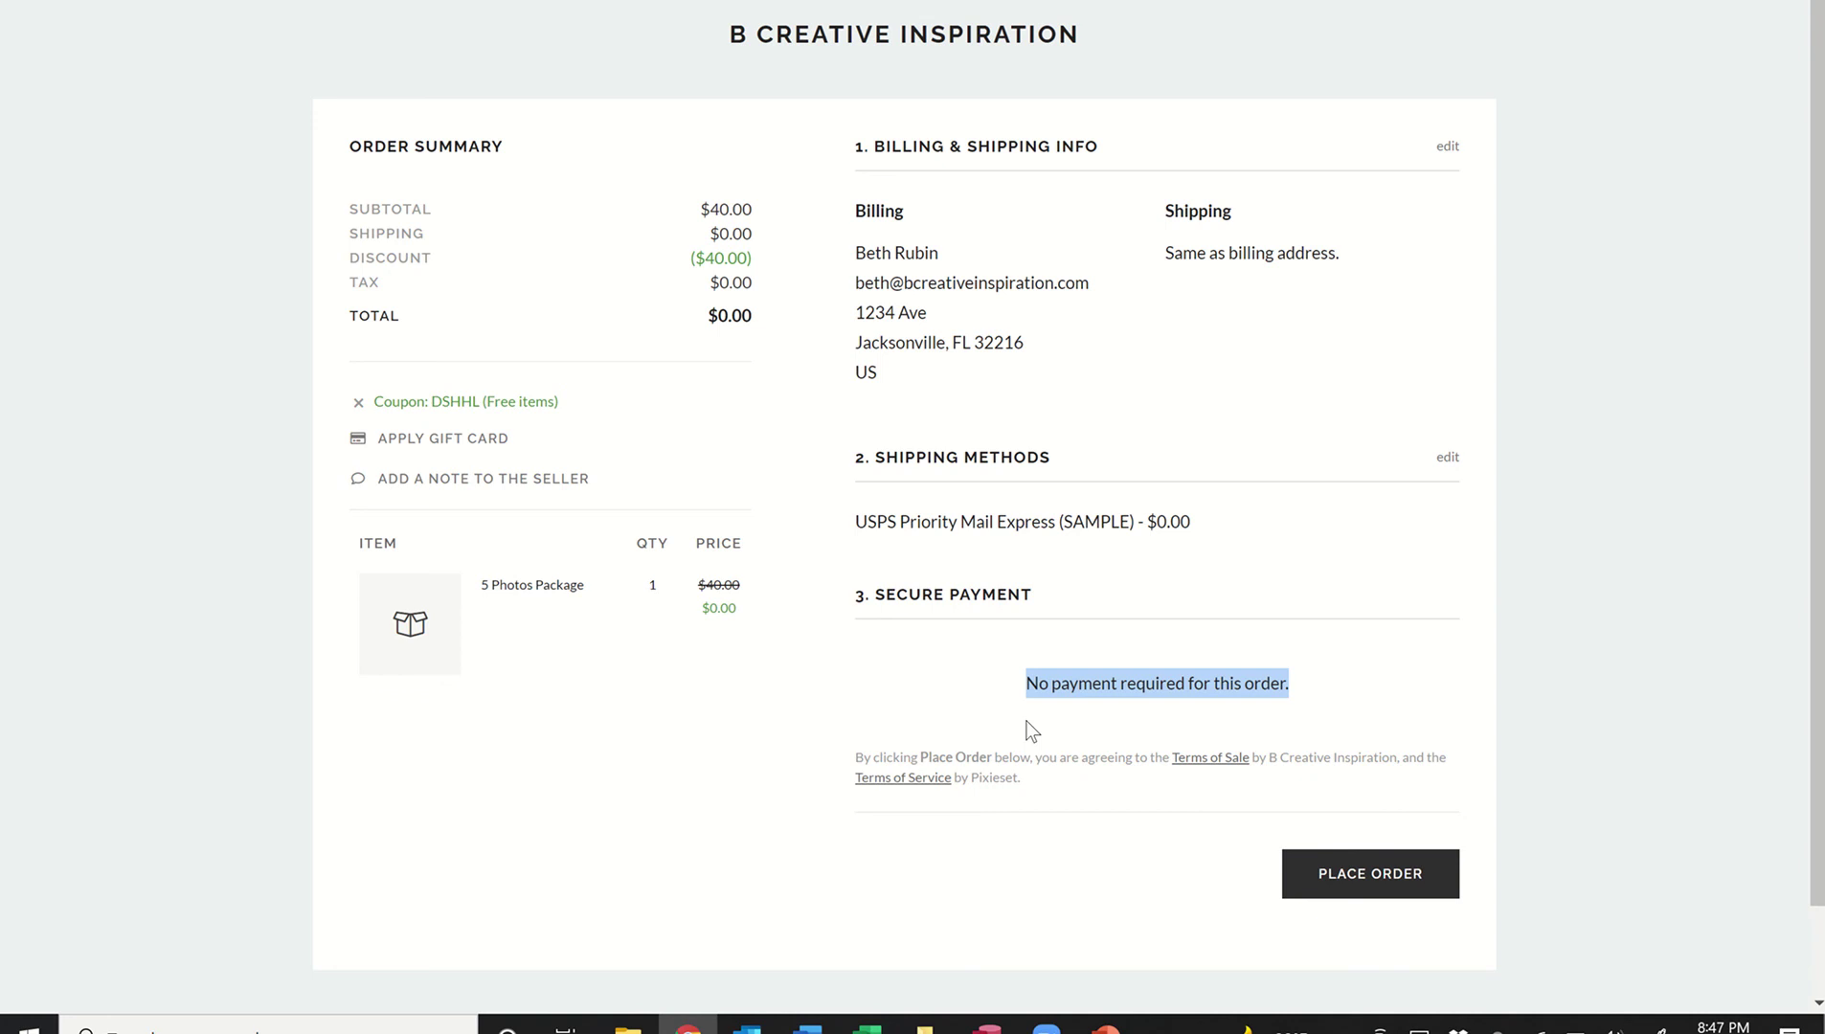
{"action": "left_click", "coordinate": [1384, 877]}
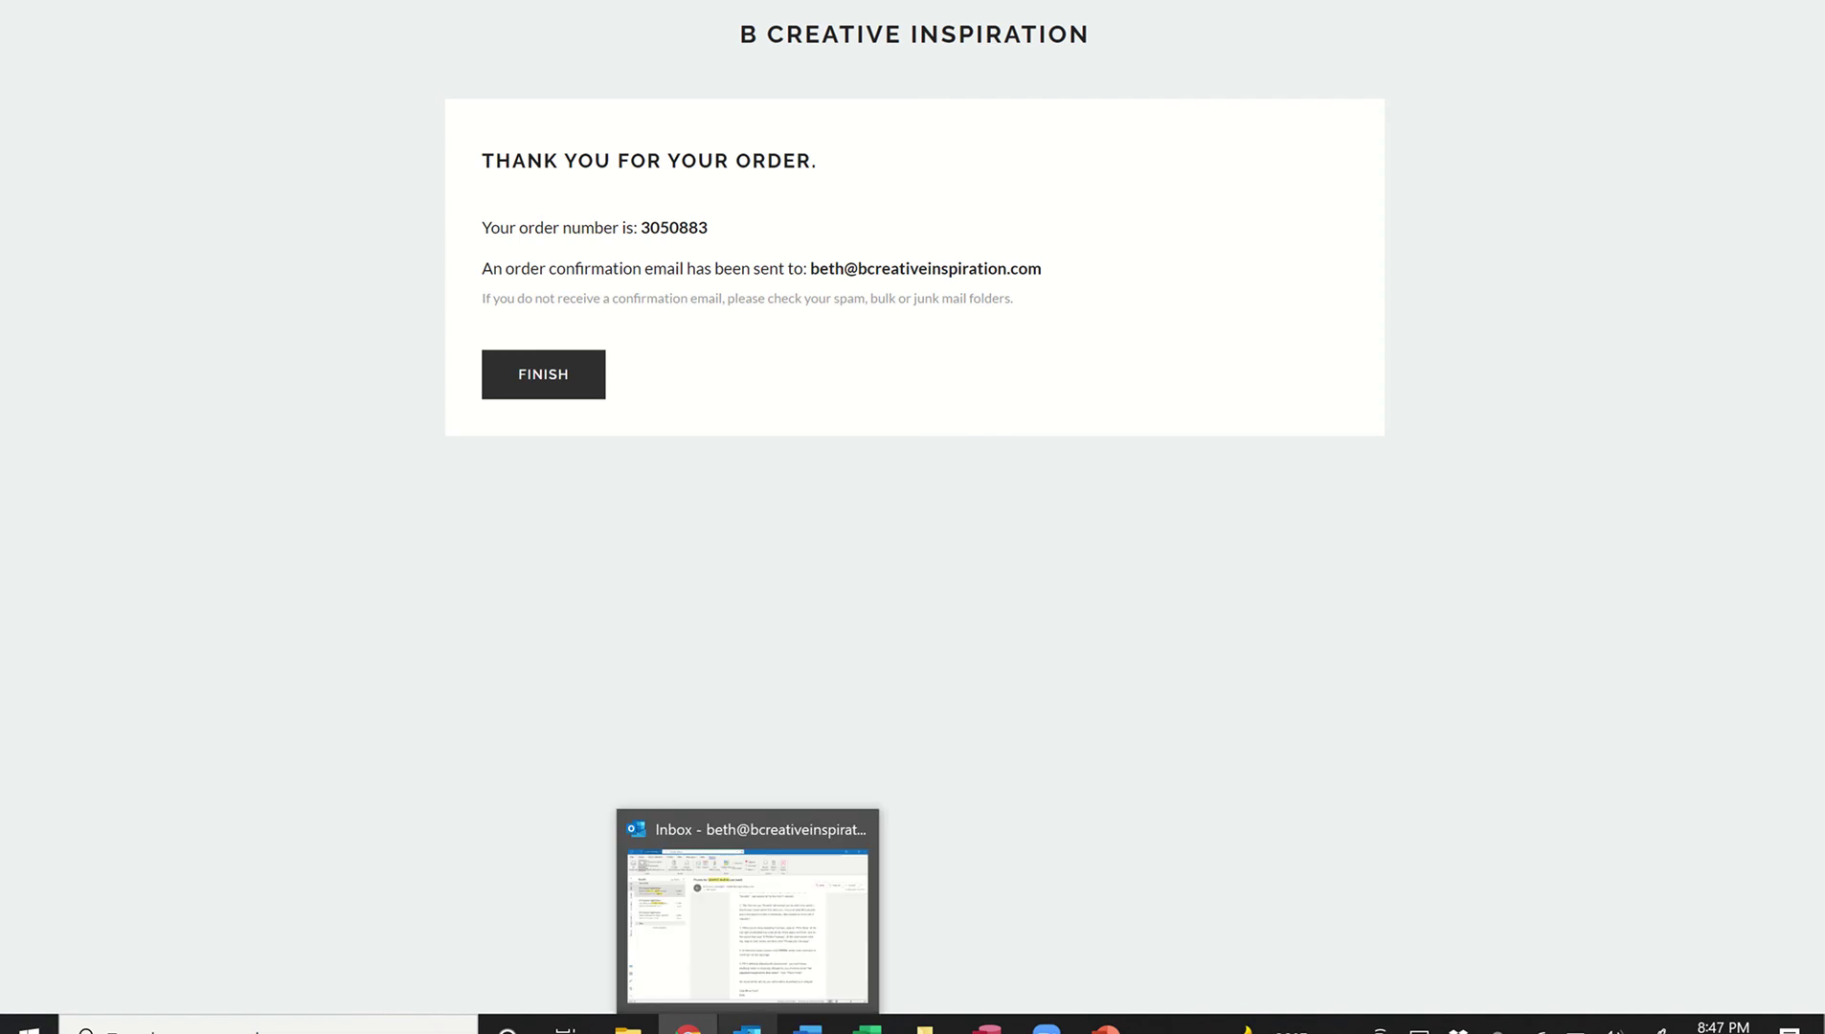
Open the 'Your Photos for SAMPLE ALBUM are ready for download' email and follow DOWNLOAD PHOTOS.
{"action": "left_click", "coordinate": [747, 1025]}
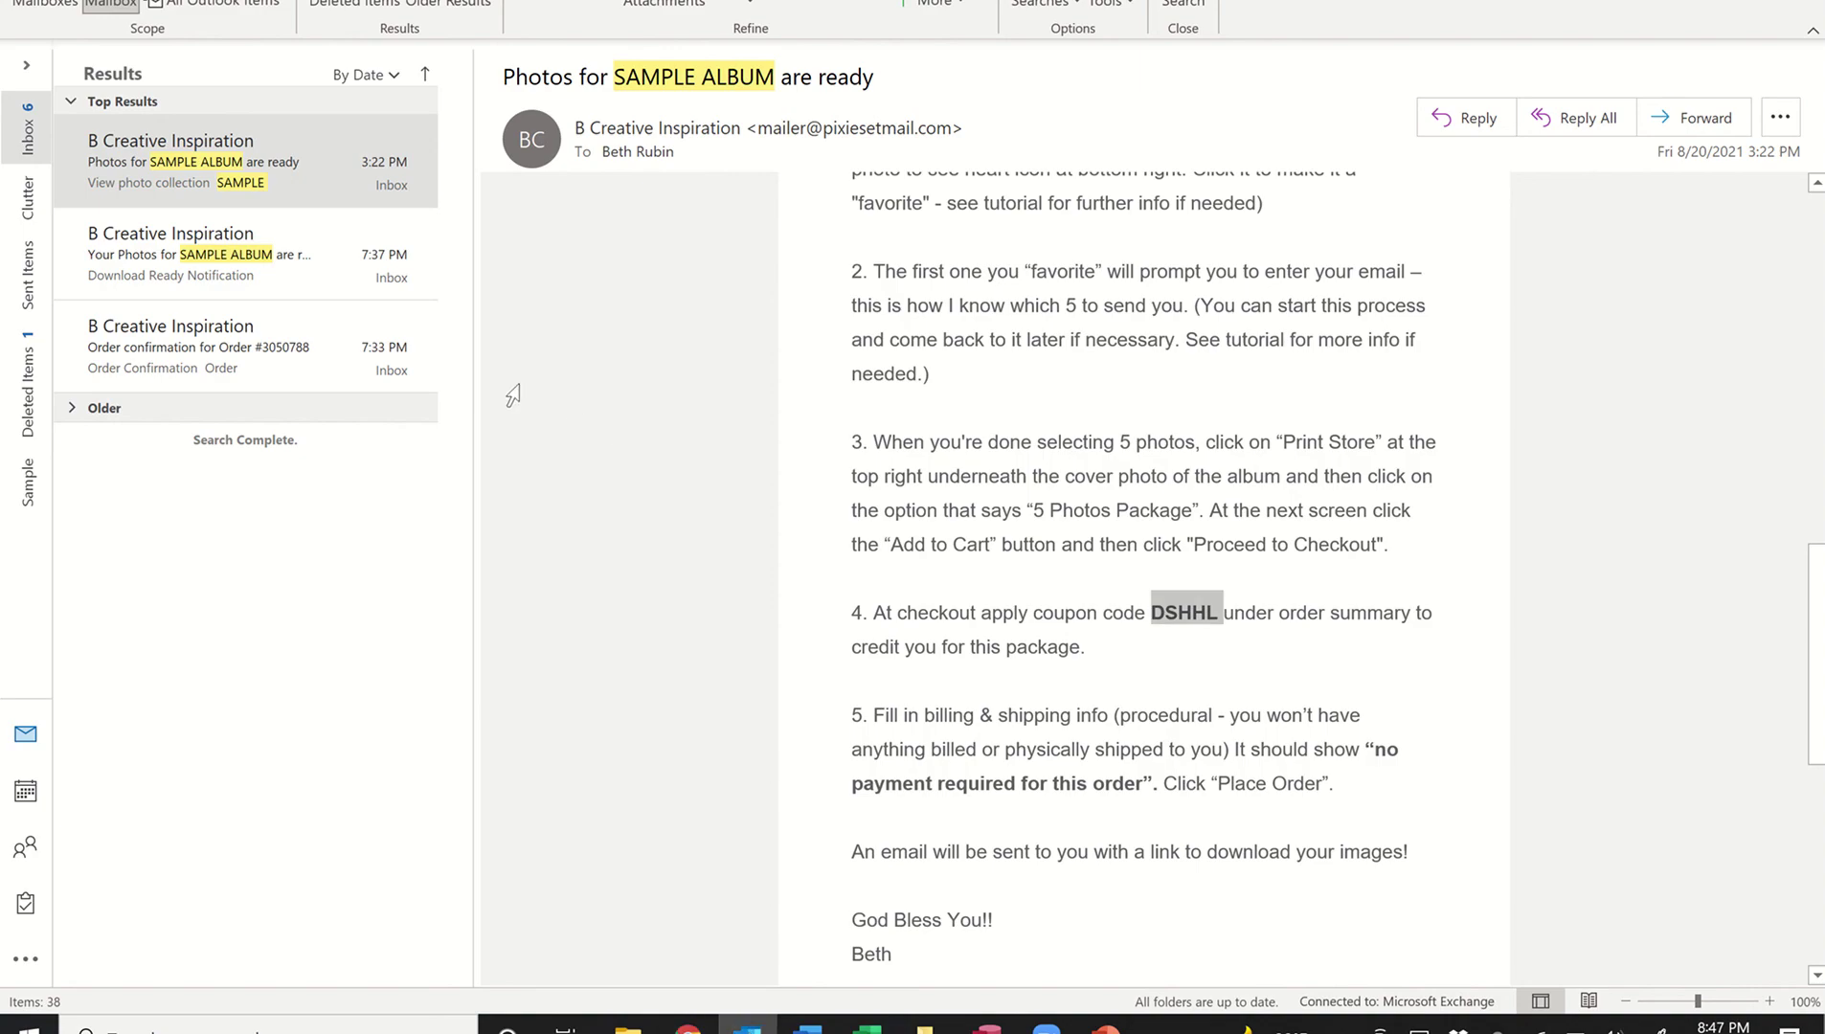
{"action": "left_click", "coordinate": [274, 279]}
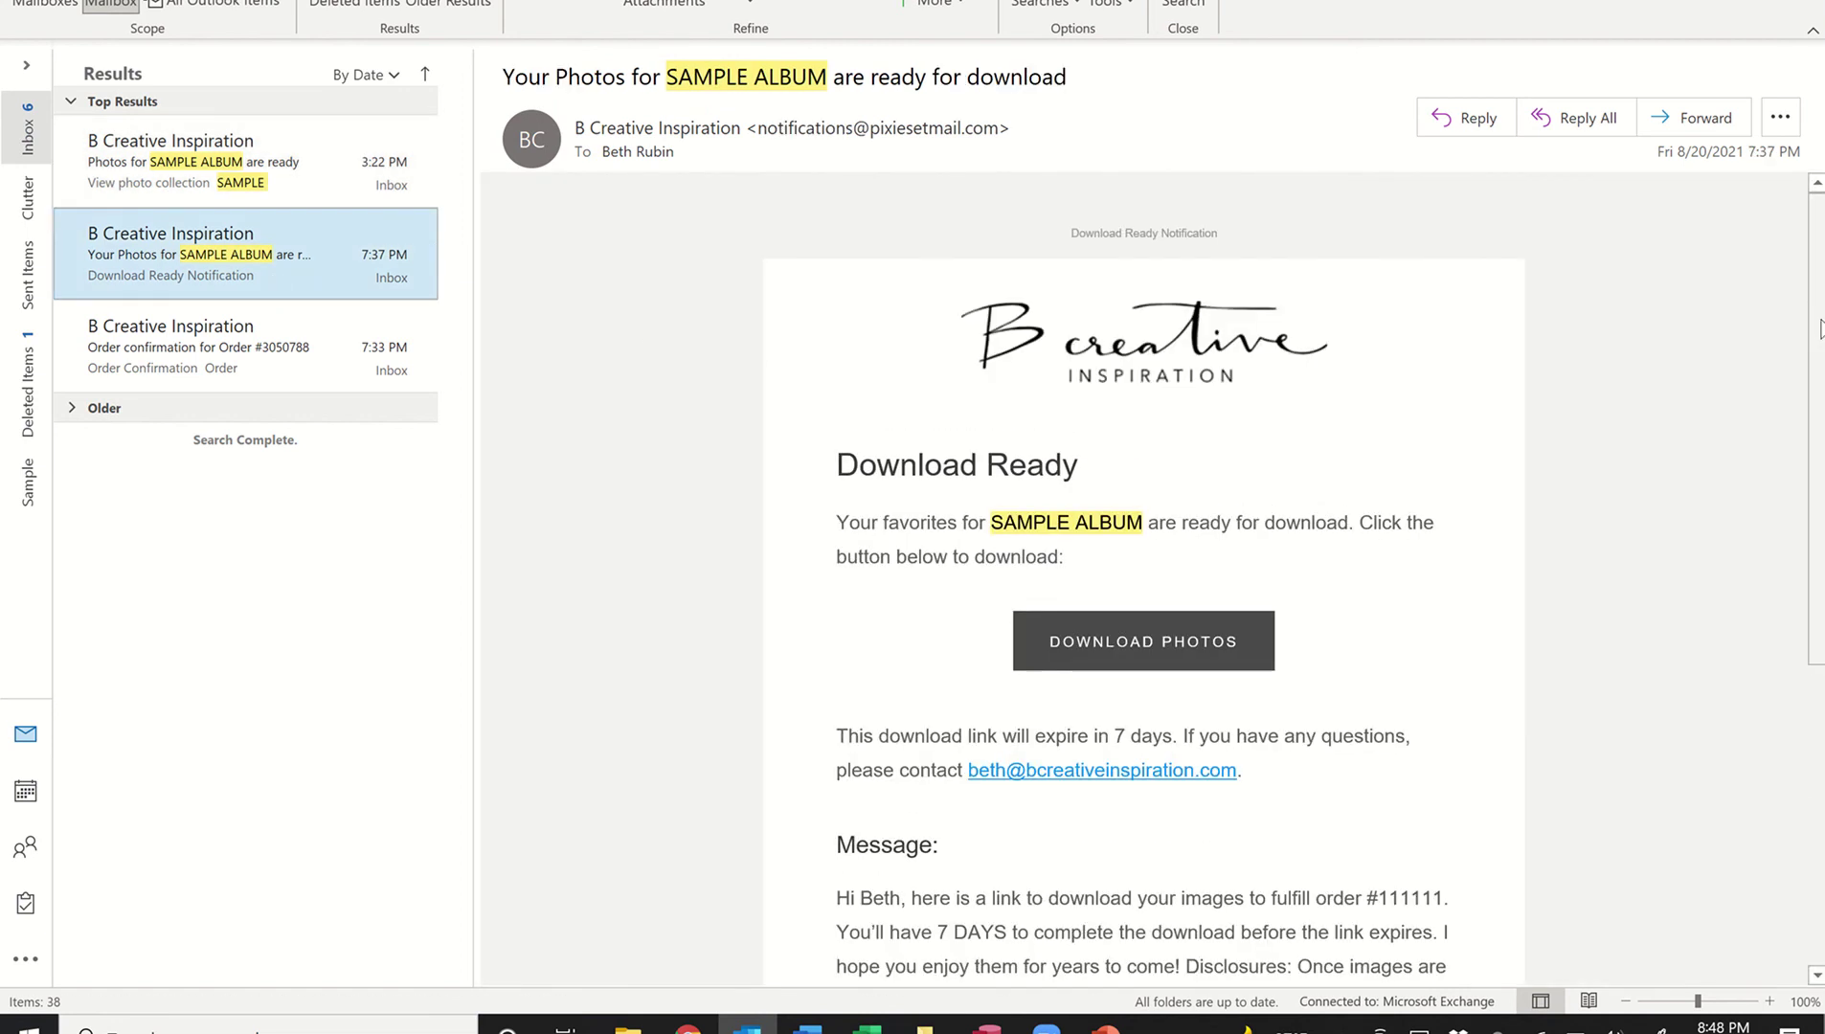
{"action": "scroll", "coordinate": [1809, 395], "scroll_direction": "down", "scroll_amount": 2}
{"action": "scroll", "coordinate": [1340, 364], "scroll_direction": "down", "scroll_amount": 1}
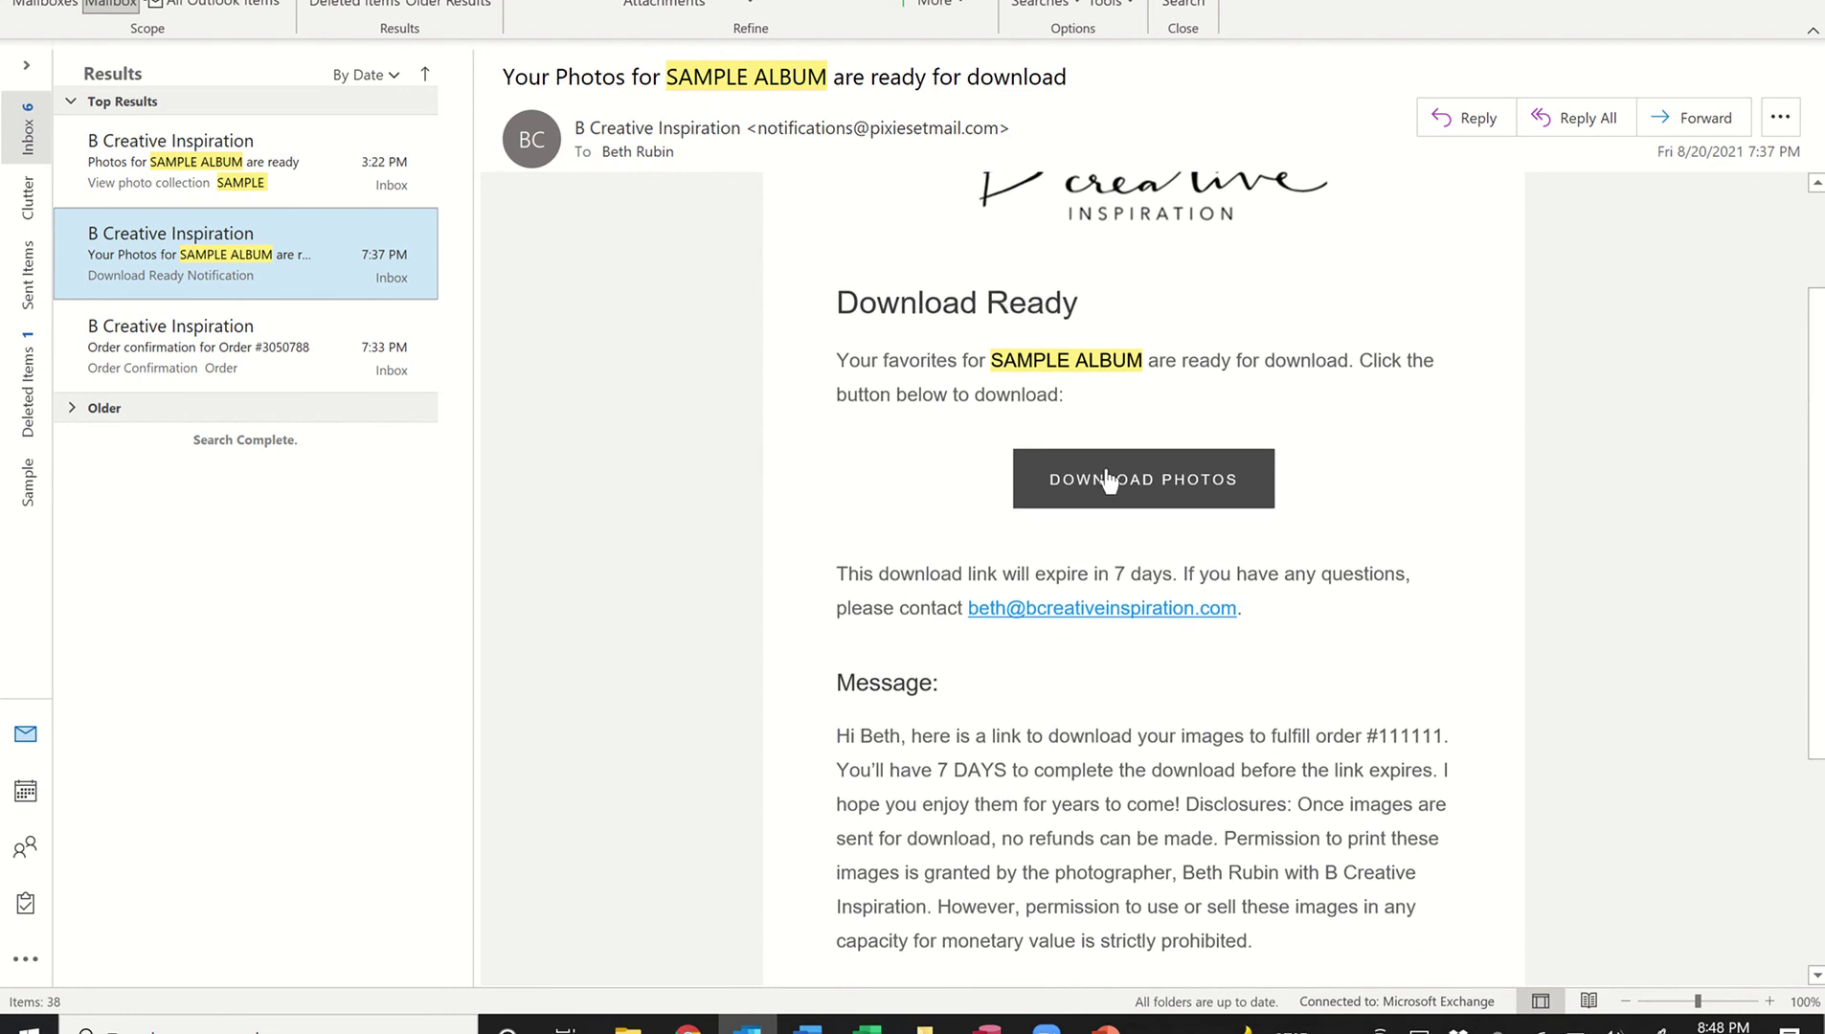
{"action": "left_click", "coordinate": [1145, 493]}
{"action": "left_click", "coordinate": [1127, 482]}
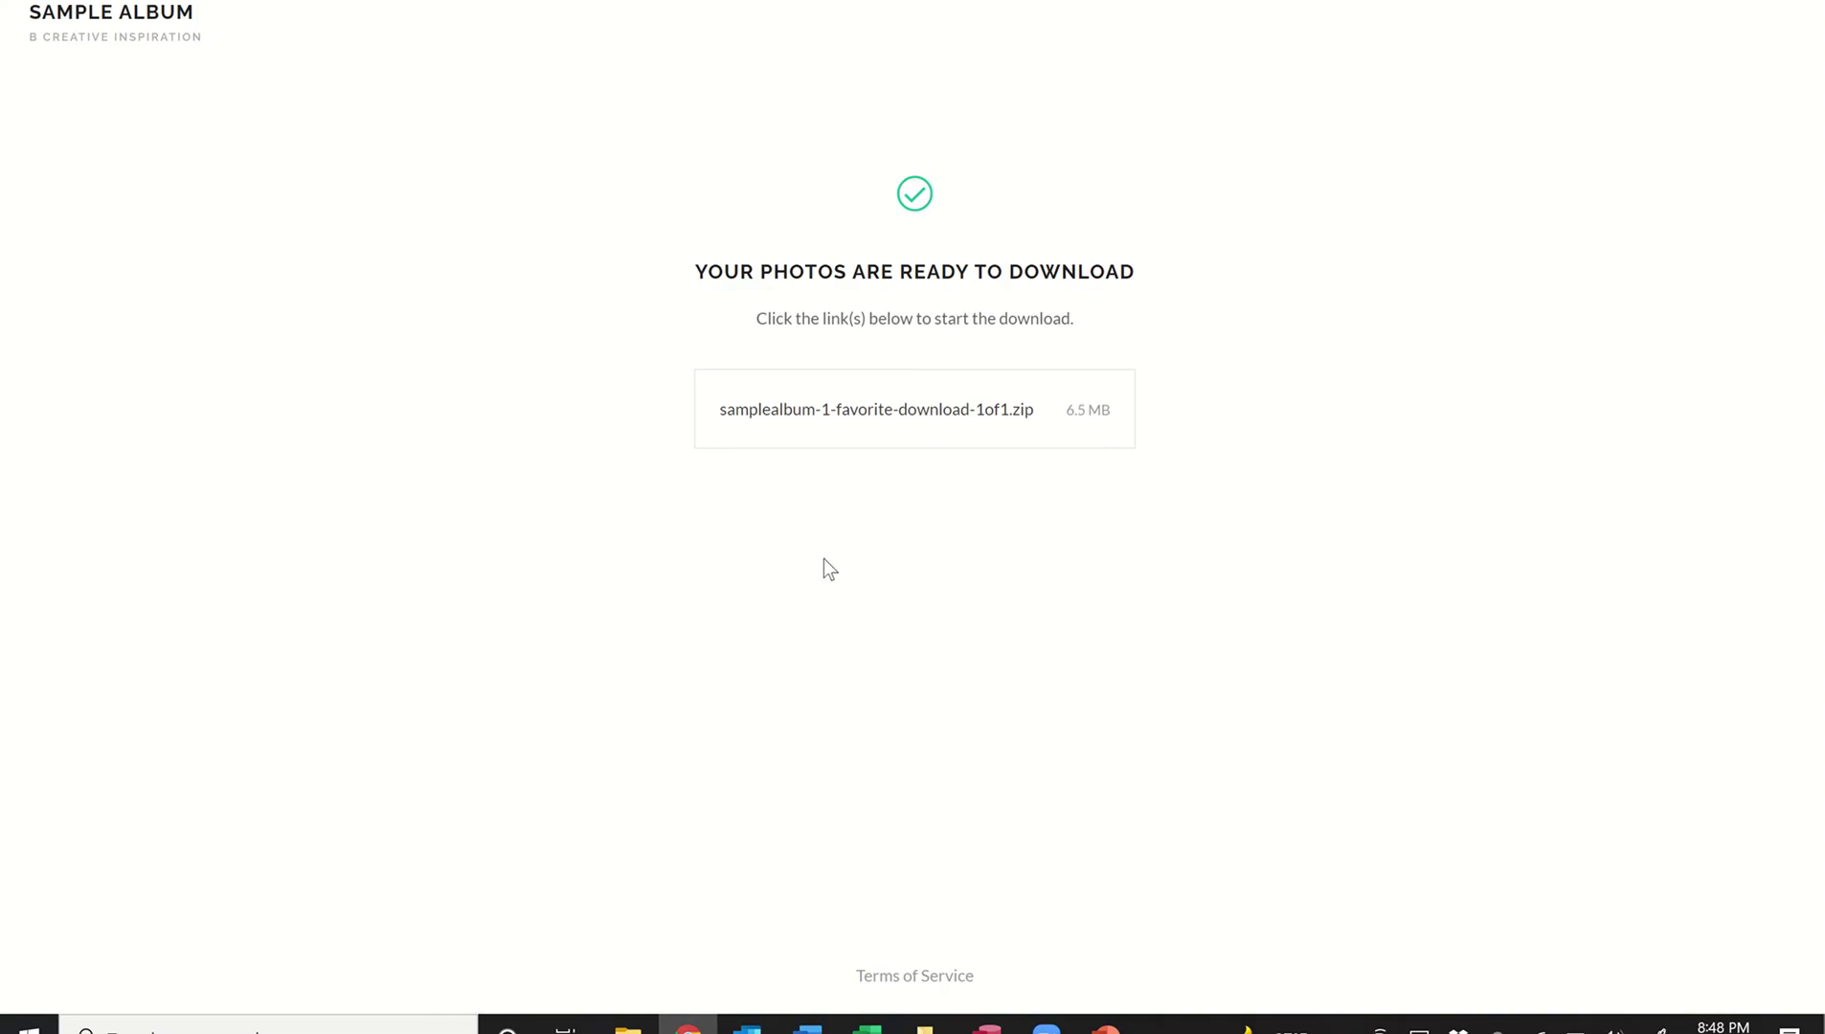
Download samplealbum-1-favorite-download-1of1.zip from the email and open it from Chrome's download shelf.
{"action": "left_click_drag", "start_coordinate": [757, 318], "coordinate": [1076, 322]}
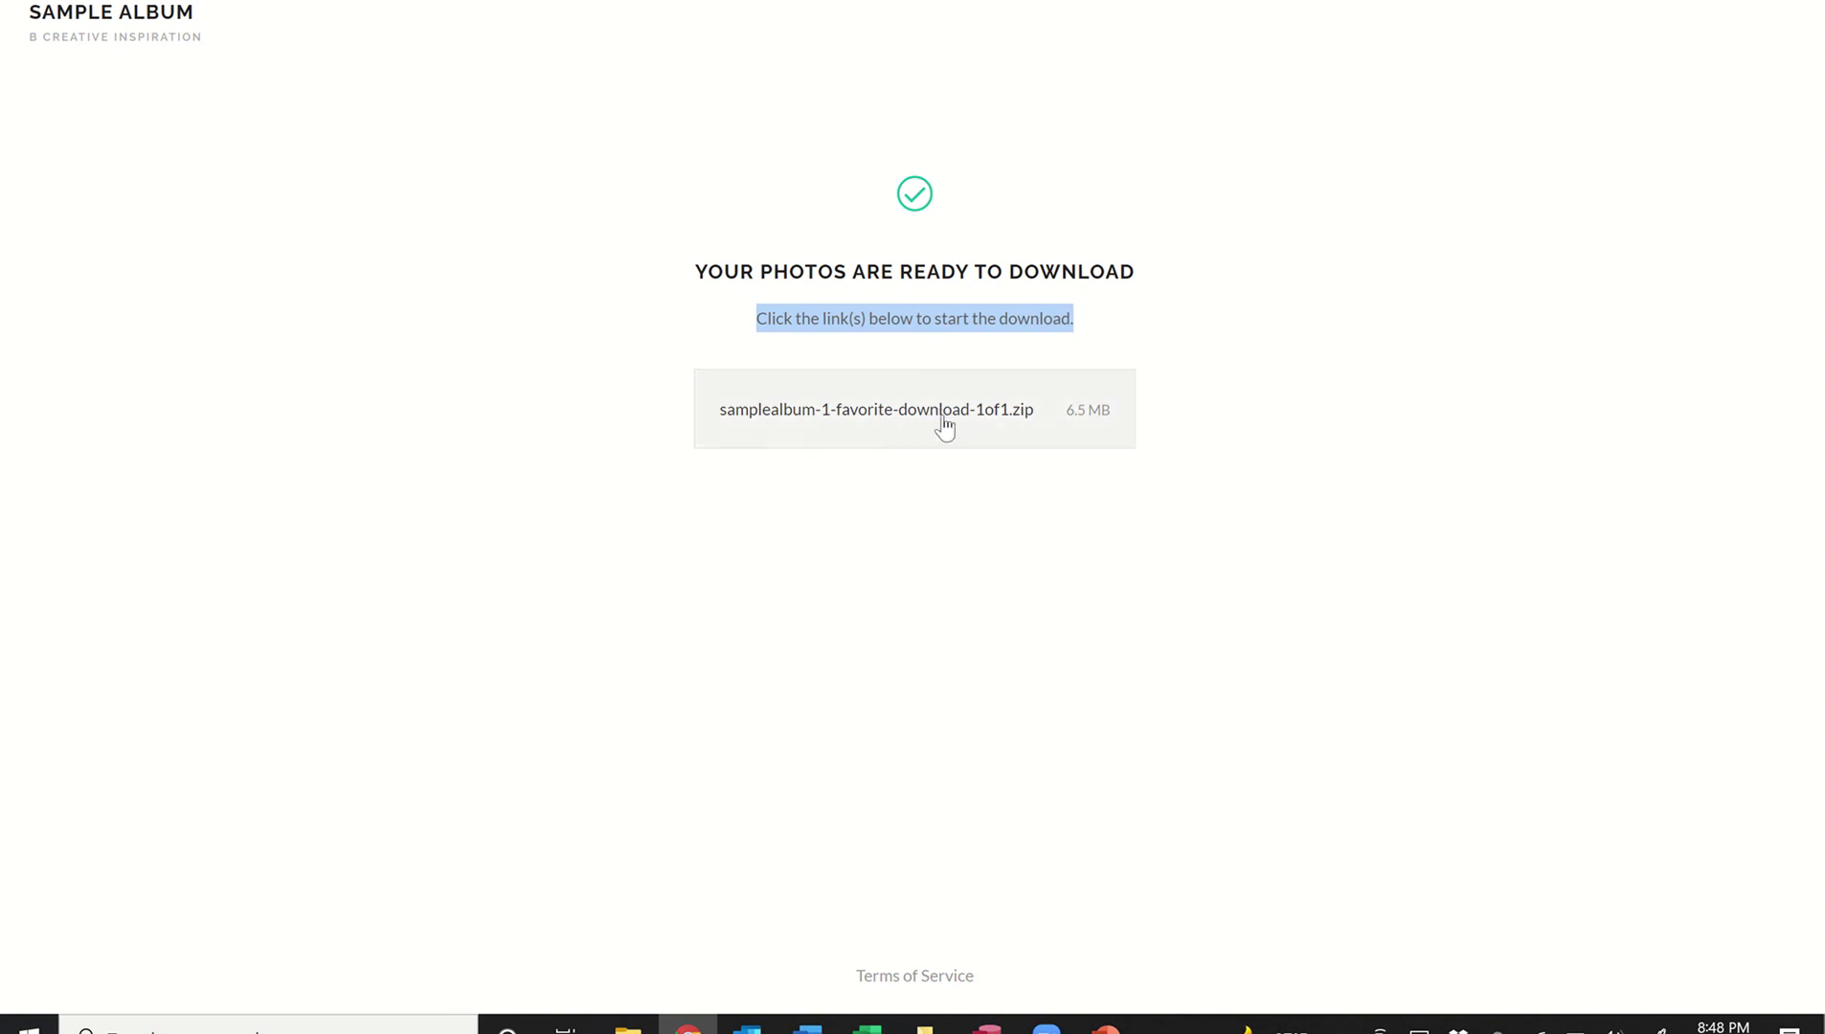
{"action": "left_click", "coordinate": [909, 426]}
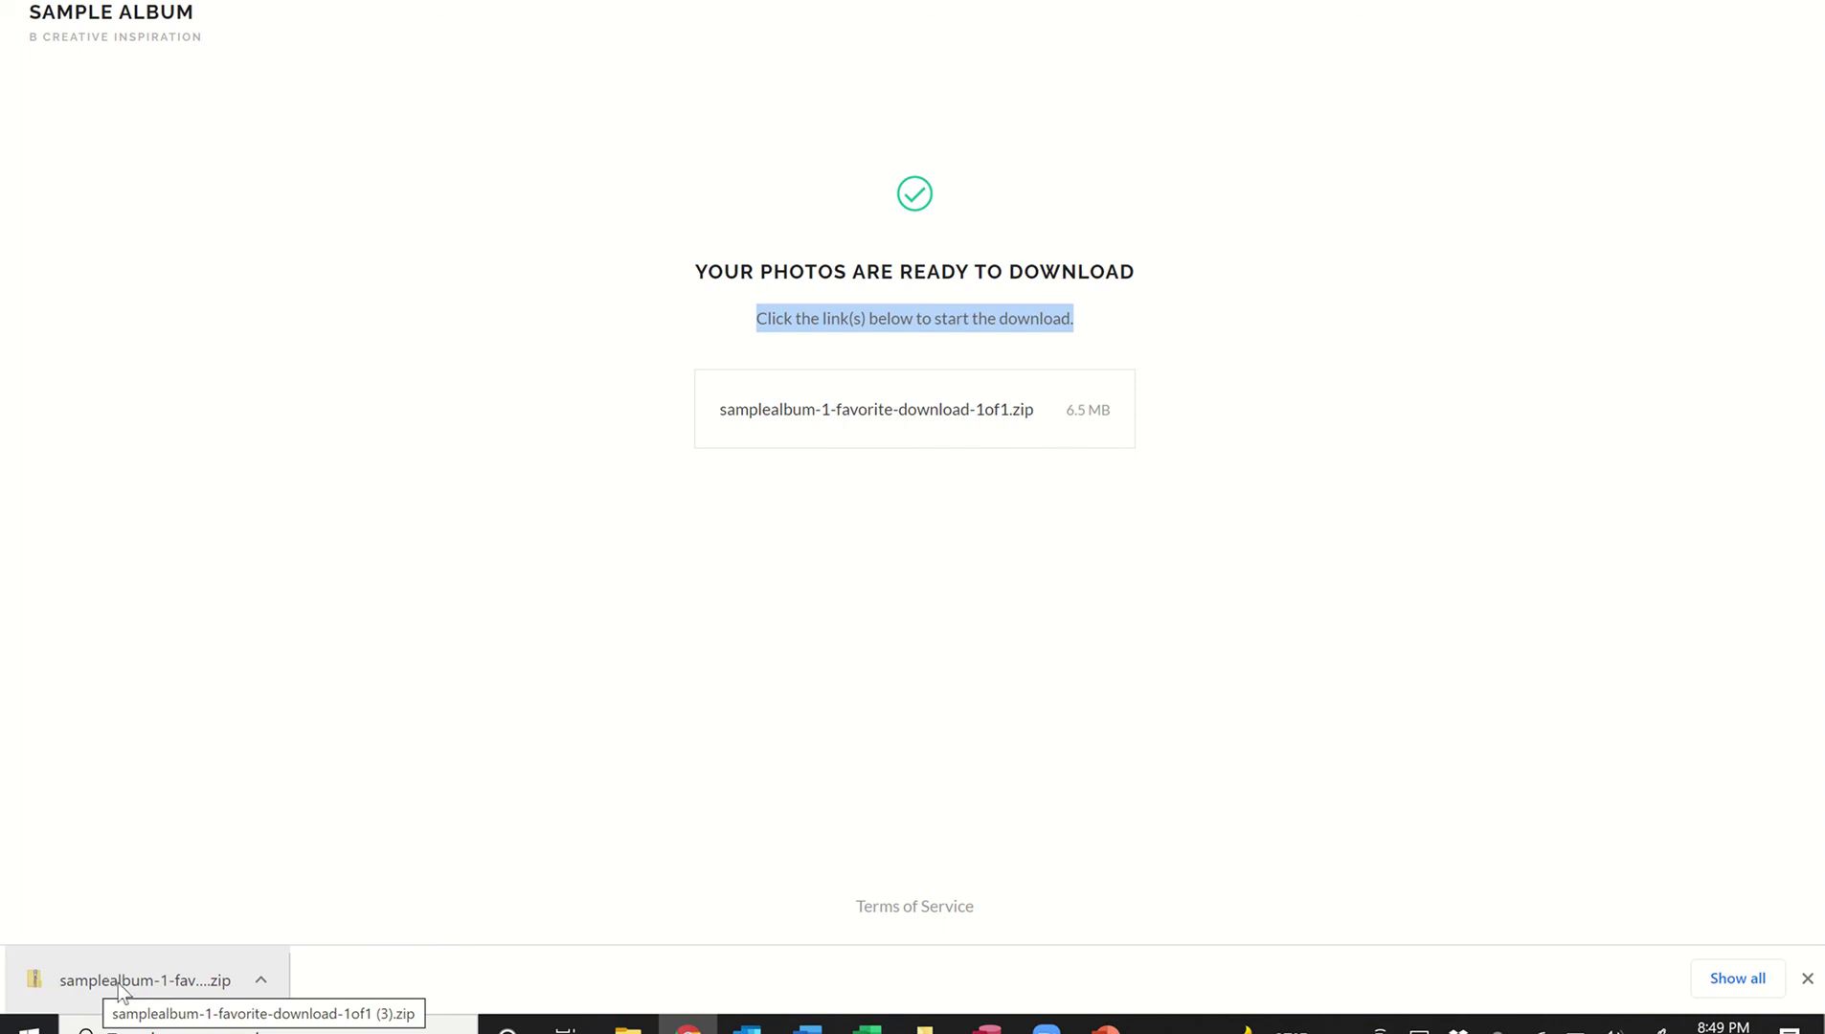
{"action": "left_click", "coordinate": [118, 985]}
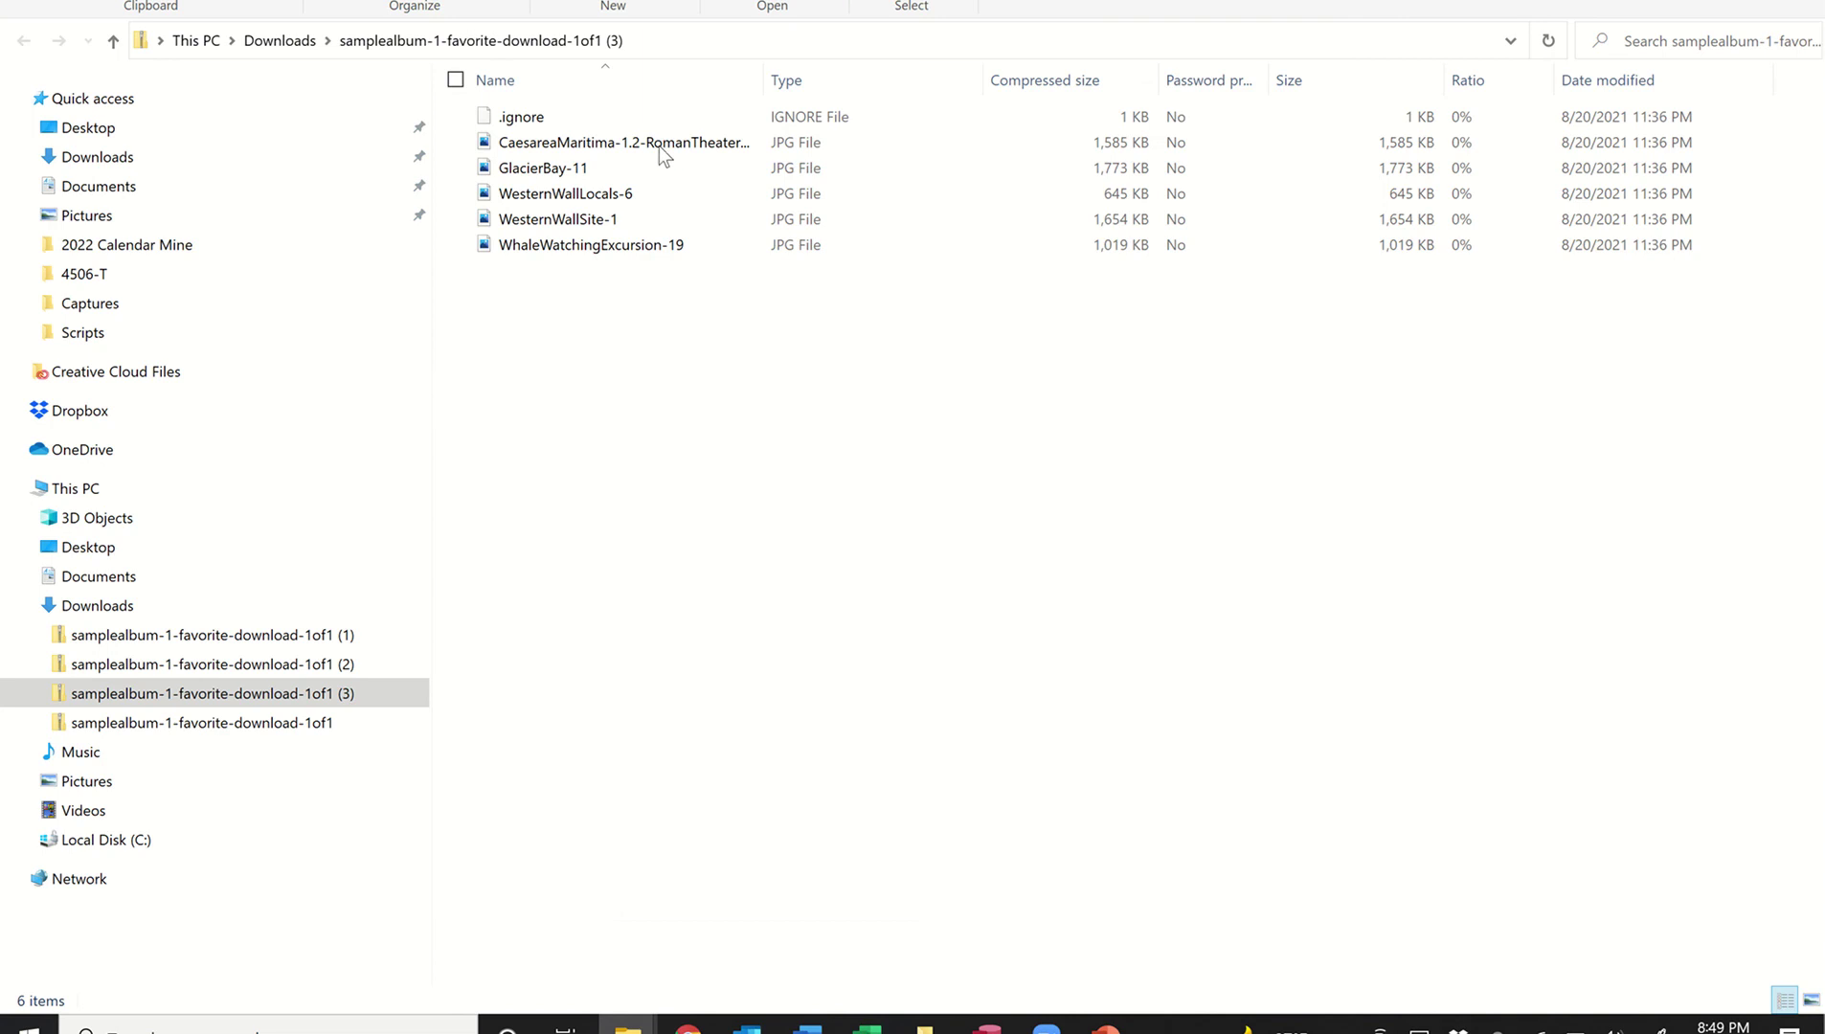
Select the five JPG photos in the zip, from the first through WhaleWatchingExcursion-19.
{"action": "left_click", "coordinate": [659, 153]}
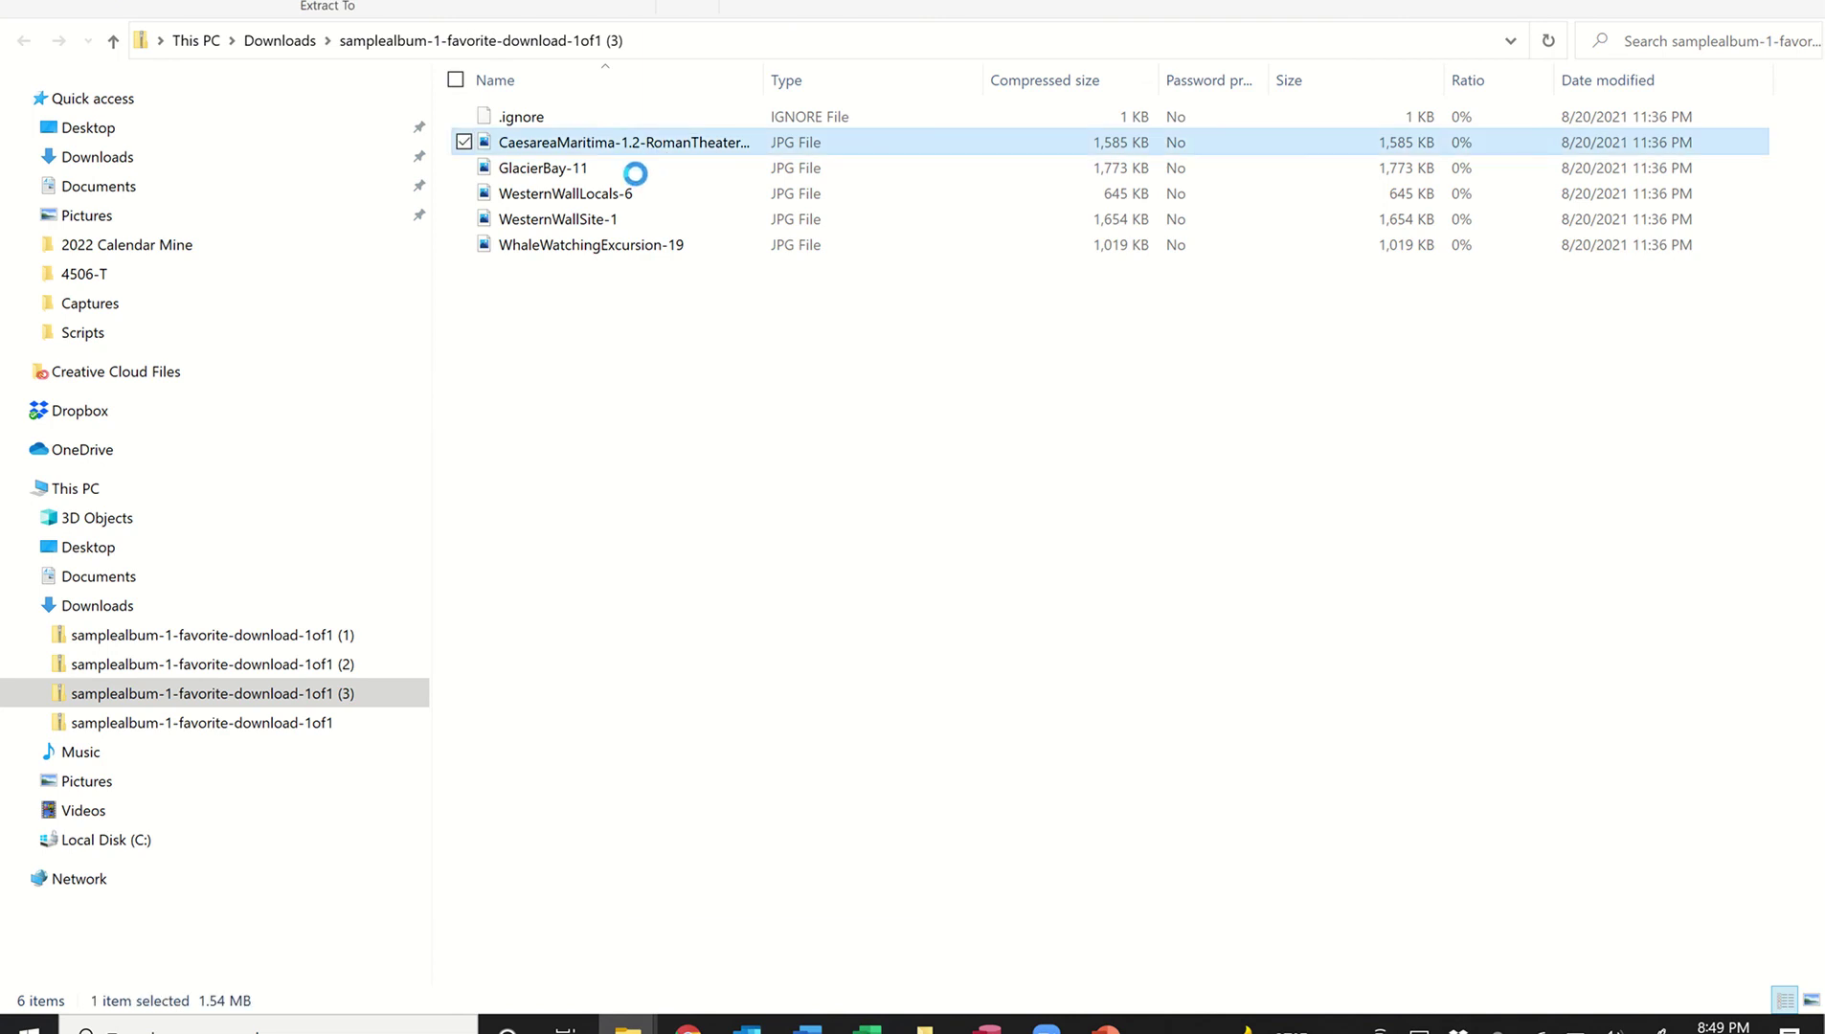
{"action": "left_click", "coordinate": [636, 175]}
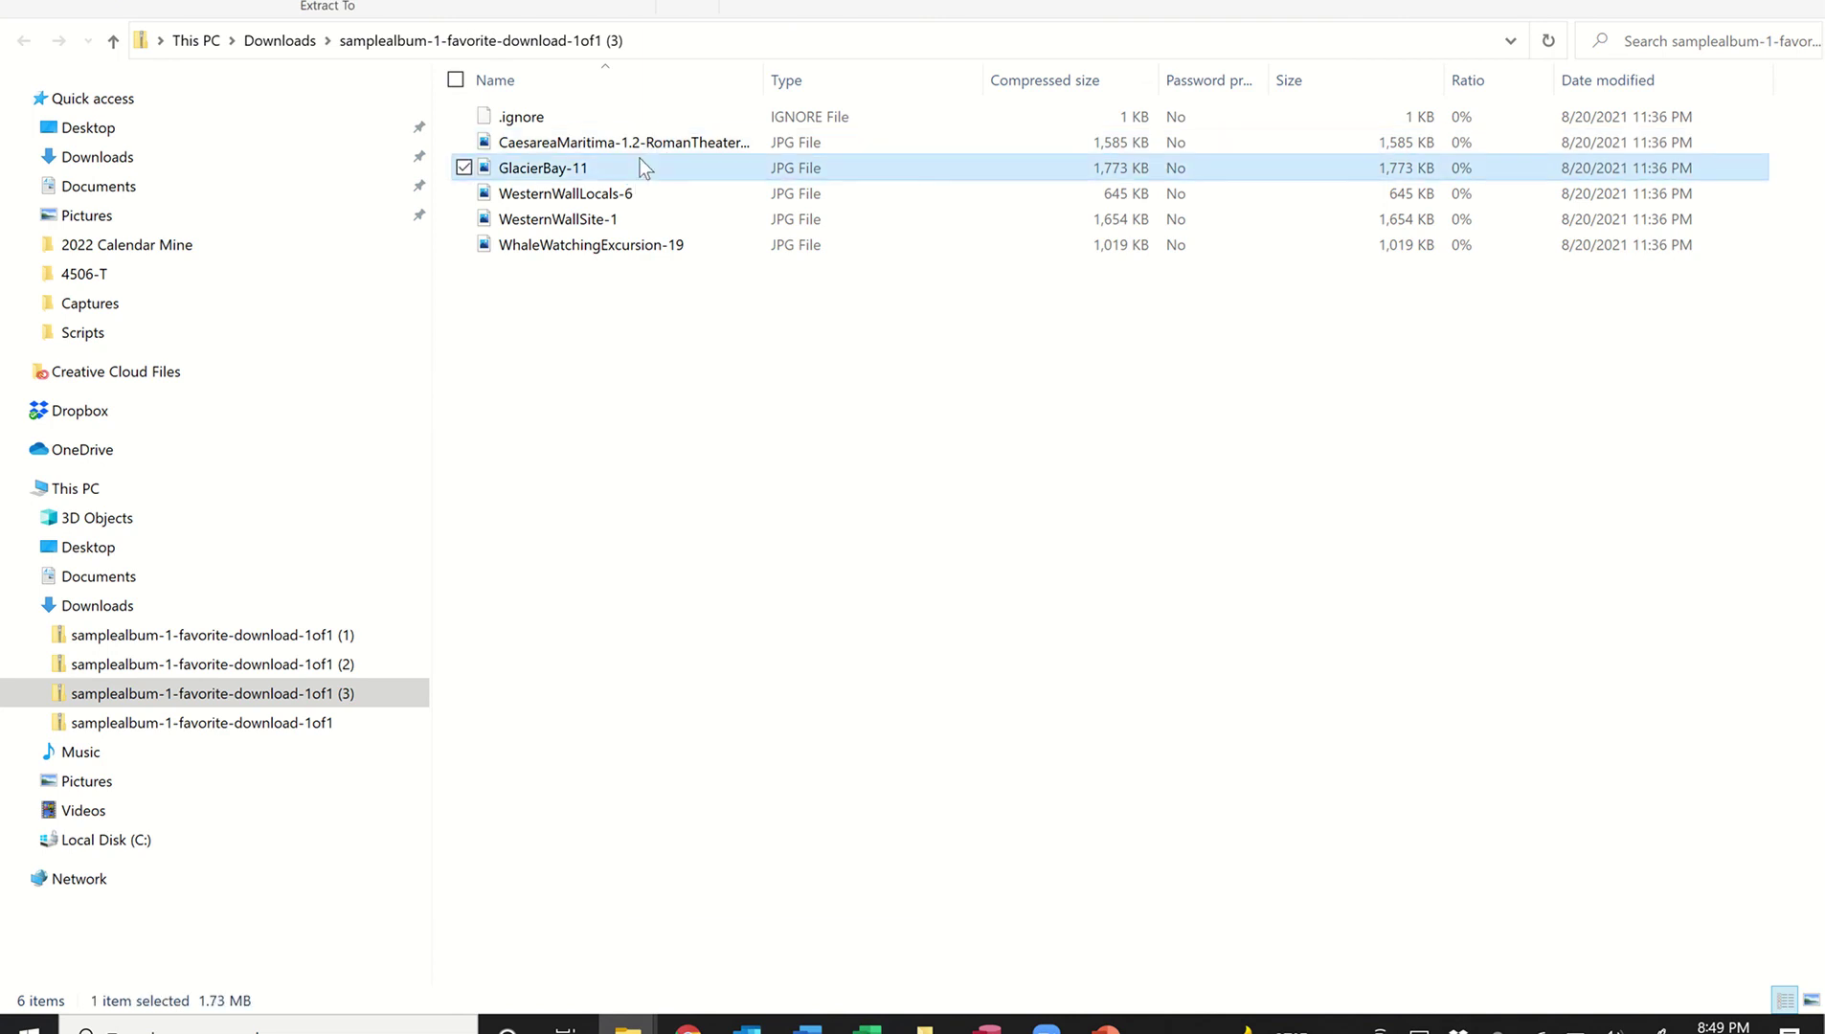
{"action": "left_click", "coordinate": [641, 149]}
{"action": "left_click", "coordinate": [633, 246], "text": "shift"}
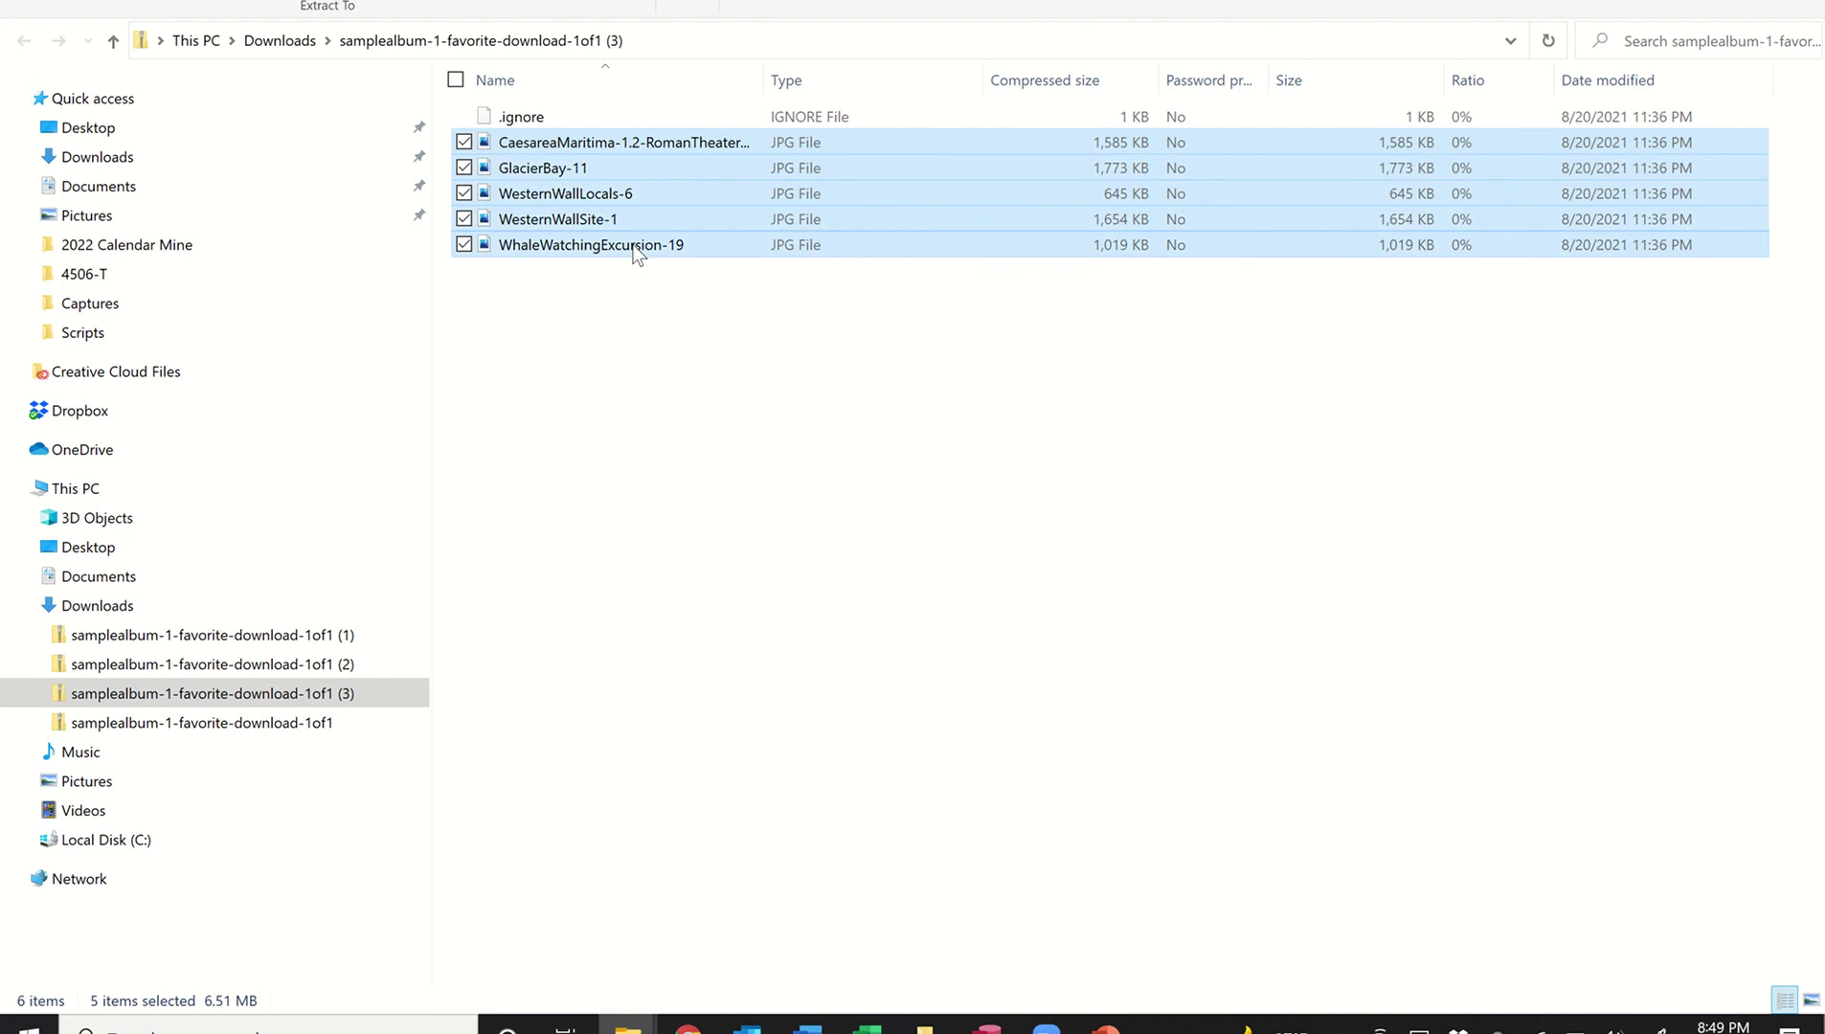